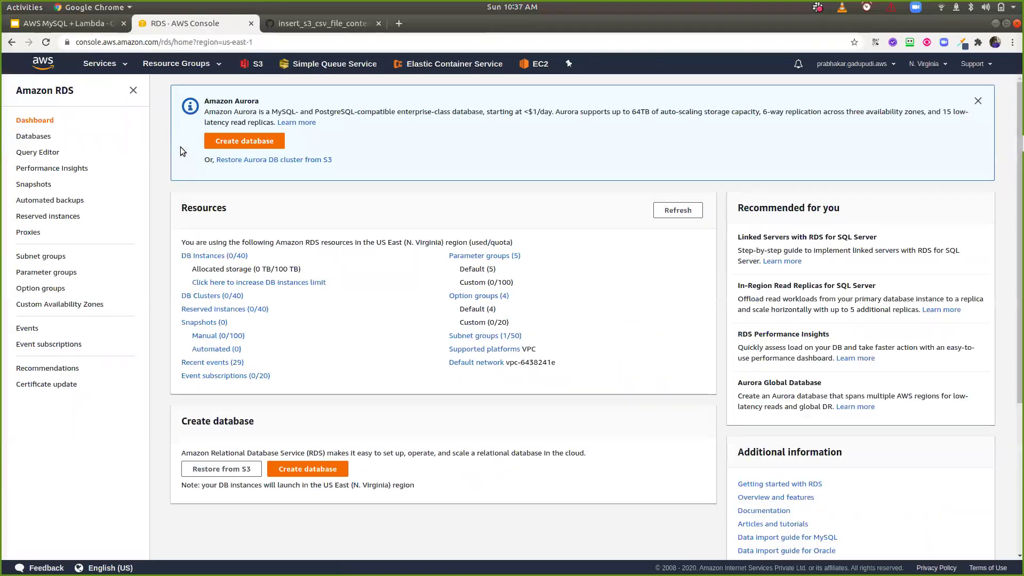
Step: Start a new database with the MySQL engine under Standard Create
click(248, 141)
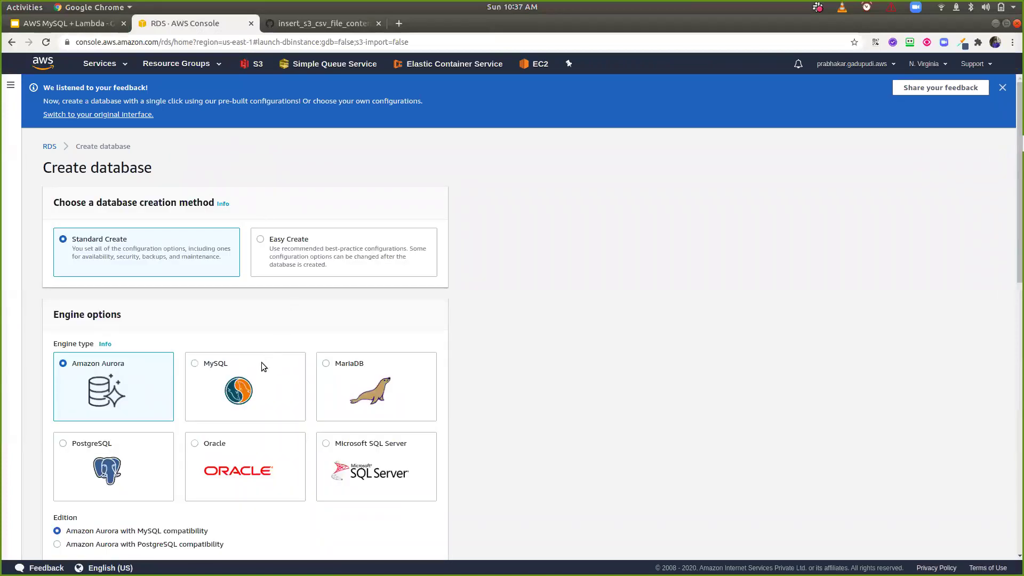
click(261, 368)
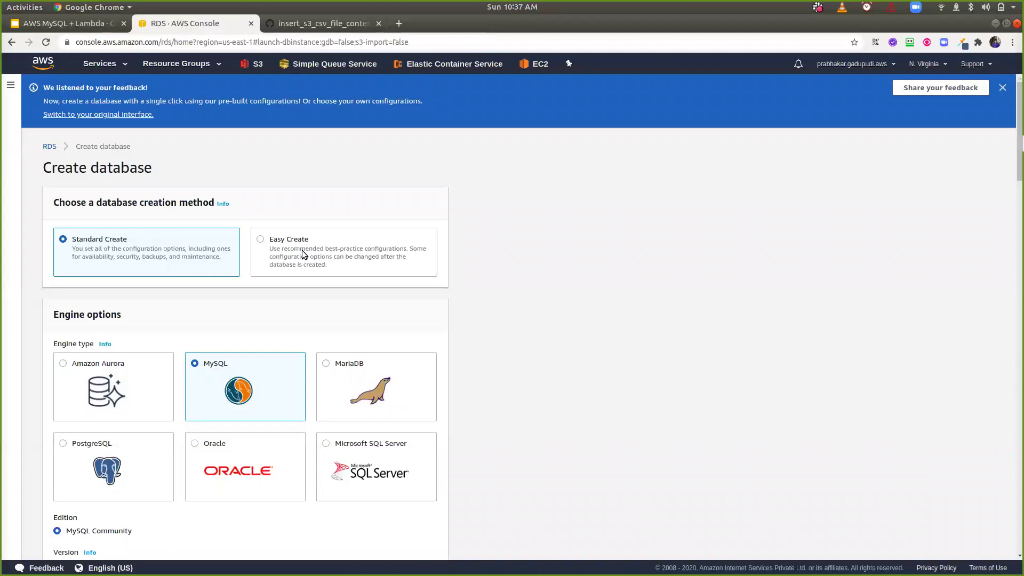
click(302, 251)
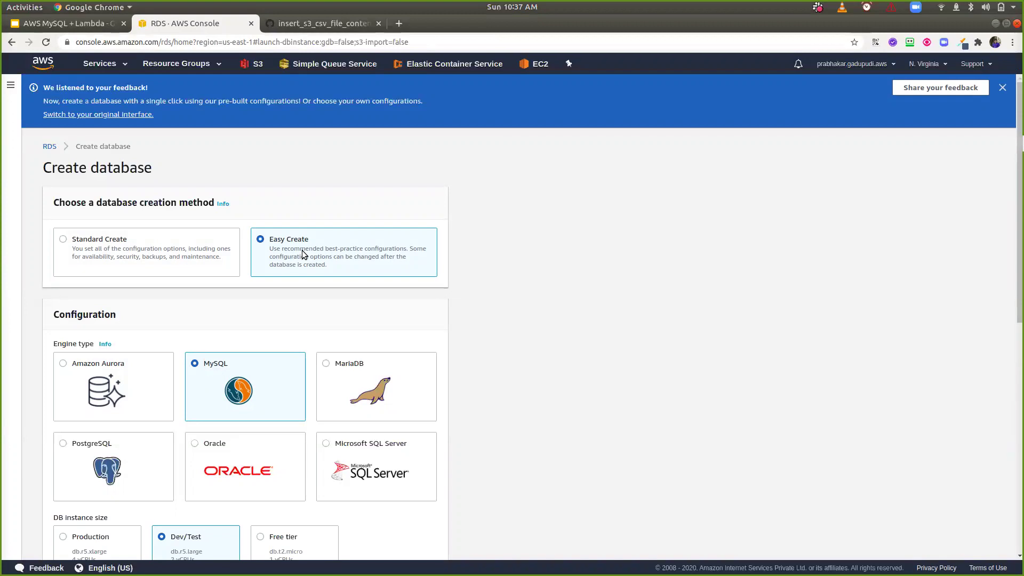
click(164, 251)
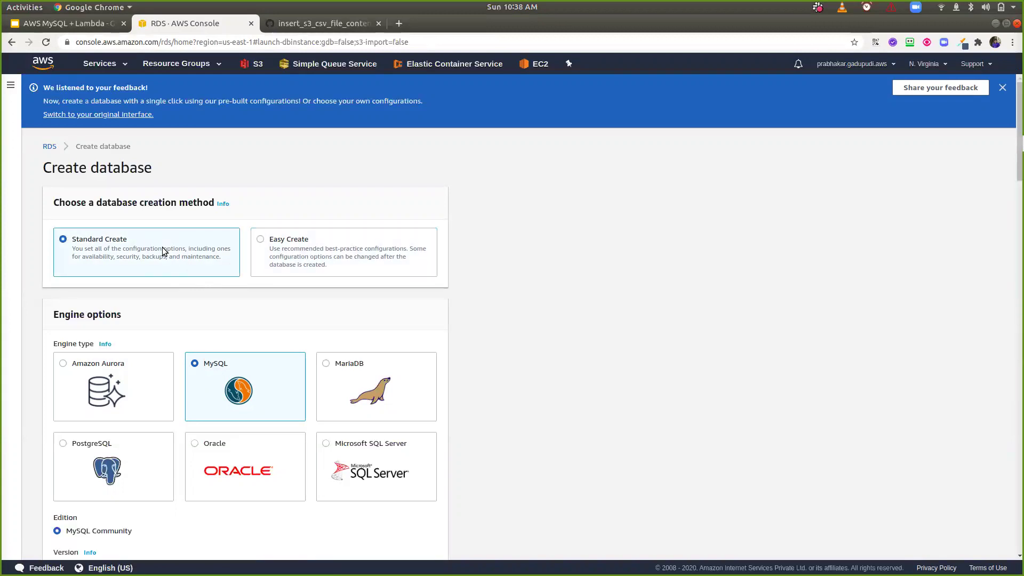
Step: Keep MySQL 5.7.22 as the engine version
scroll(164, 251, down, 5)
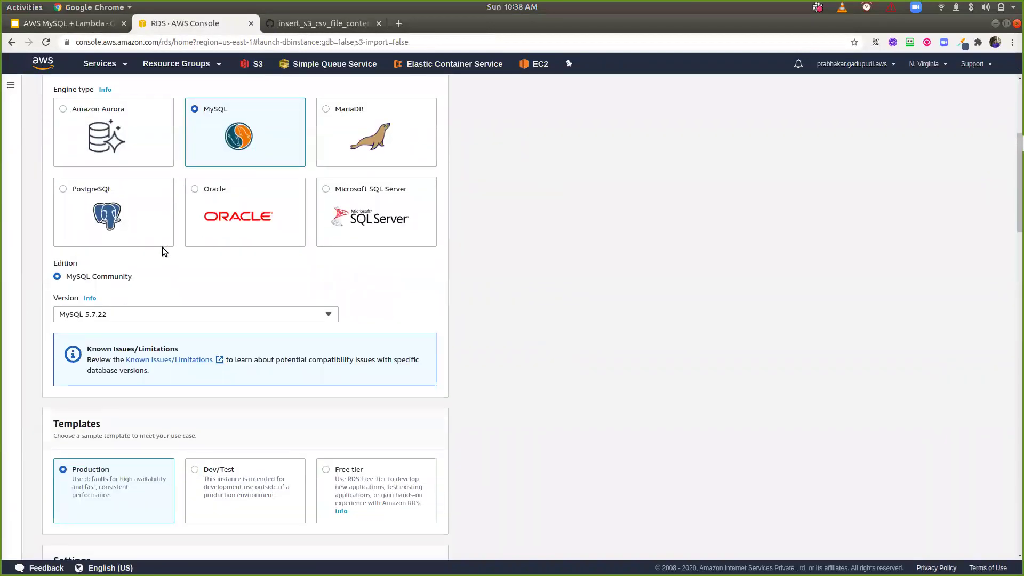
click(141, 310)
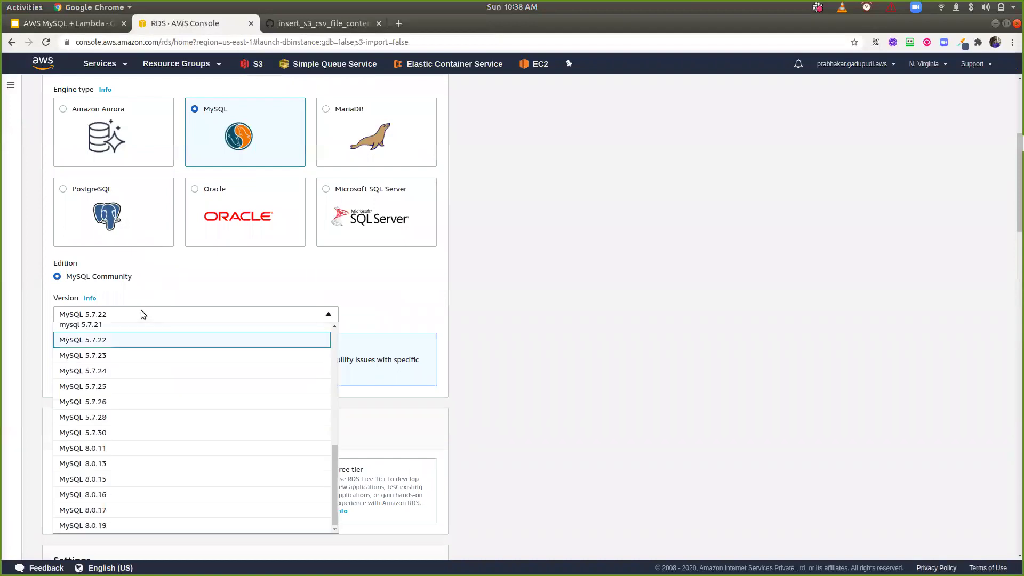
scroll(168, 404, up, 5)
scroll(166, 401, down, 4)
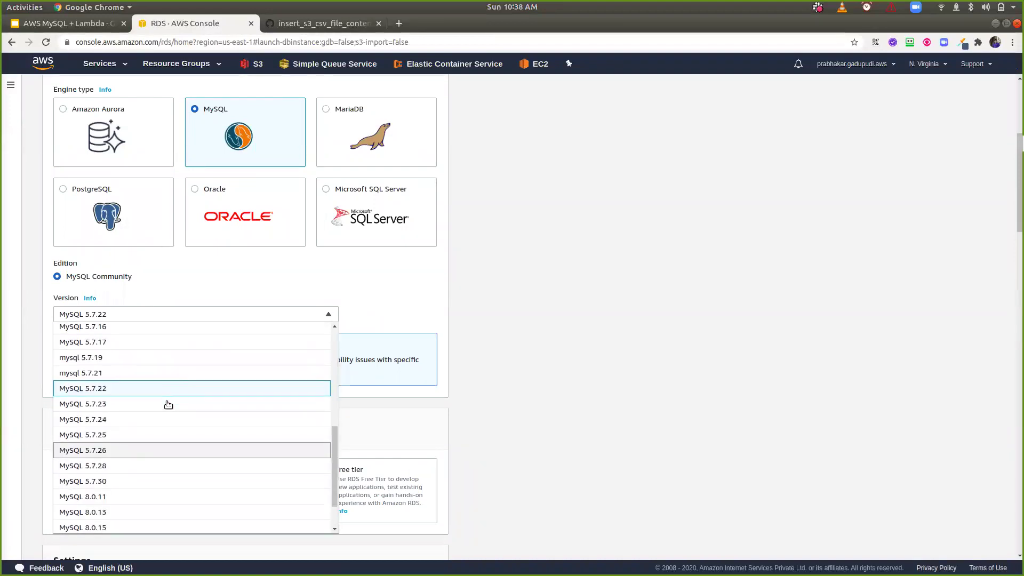
click(400, 332)
scroll(400, 333, down, 1)
scroll(399, 329, down, 4)
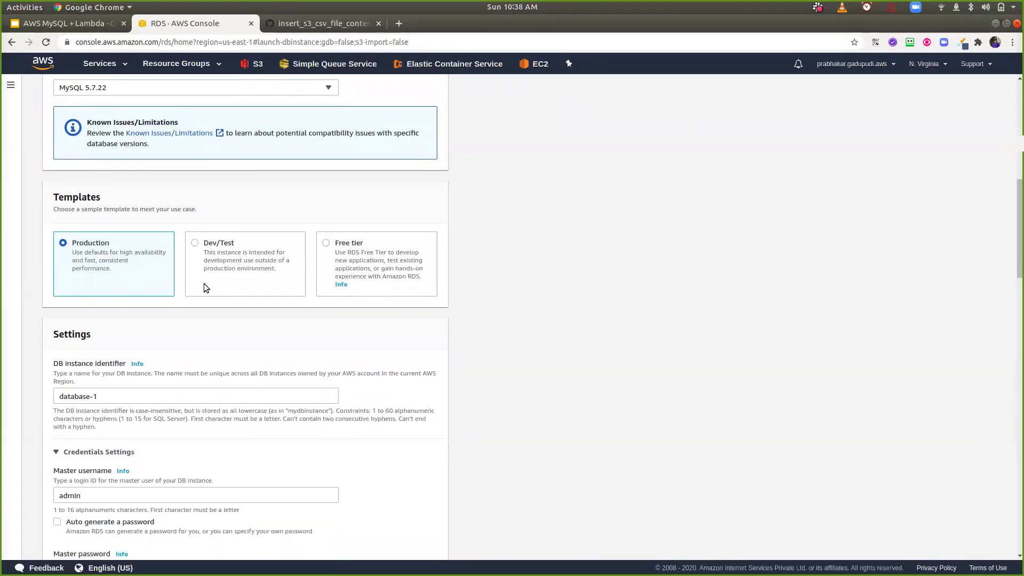
Step: Choose the Free tier template and rename the DB instance to transaction-instance
click(328, 248)
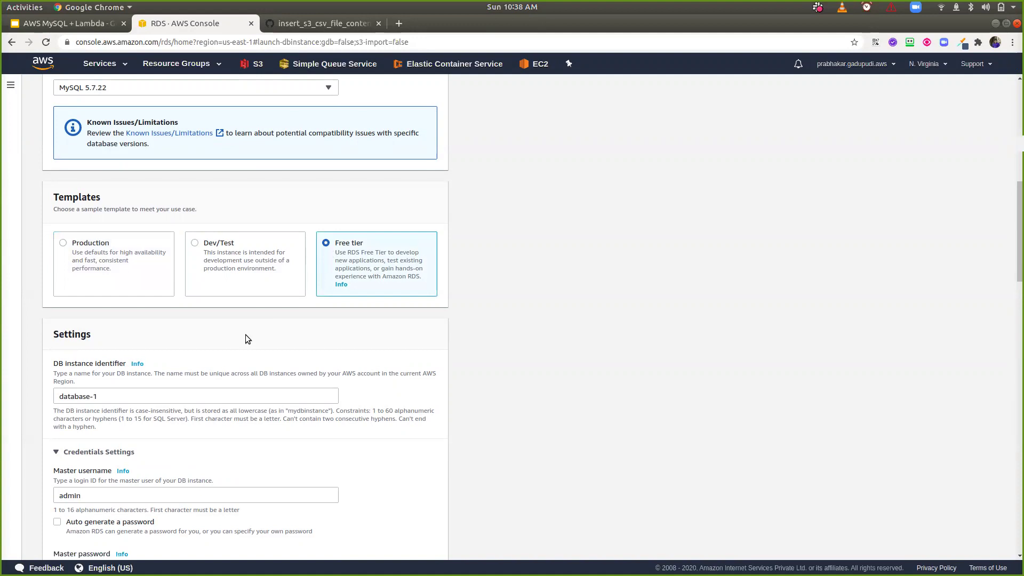
scroll(247, 338, down, 2)
click(170, 297)
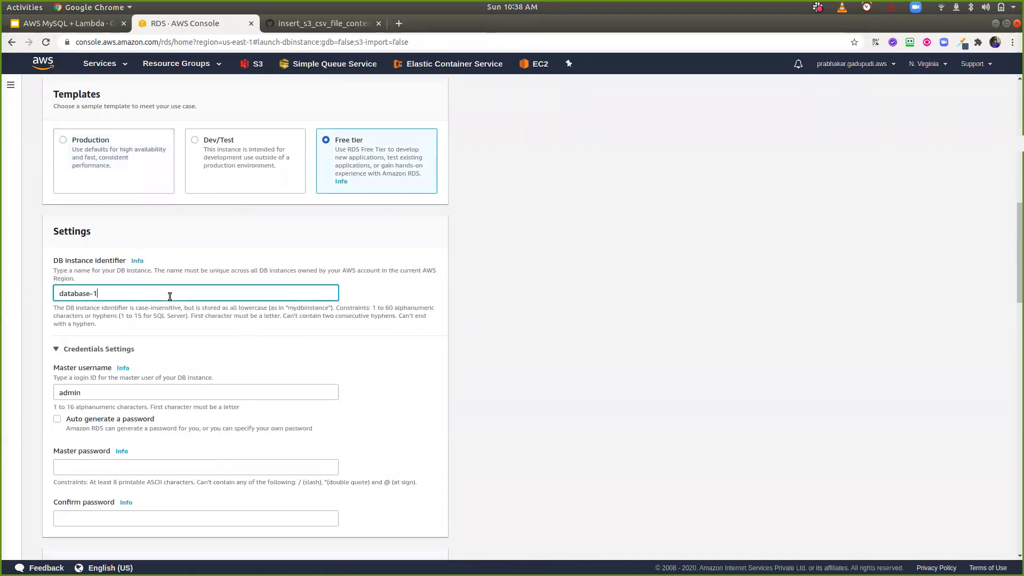
key(ctrl+a)
text(transaction-instance)
Step: Enter the master password and confirm it
scroll(121, 389, down, 5)
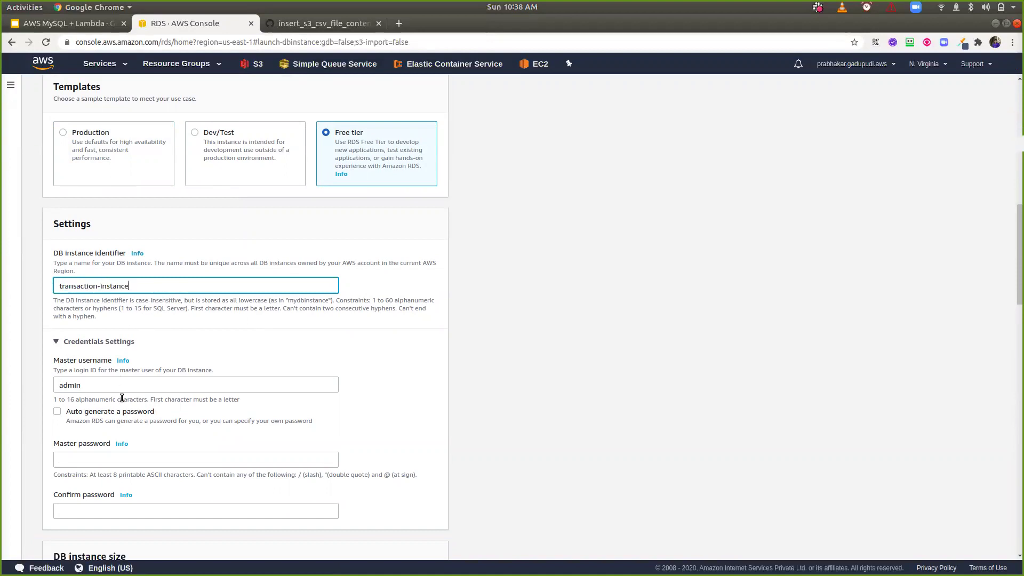
click(77, 330)
text(••••••••)
key(Tab)
text(•••••••••)
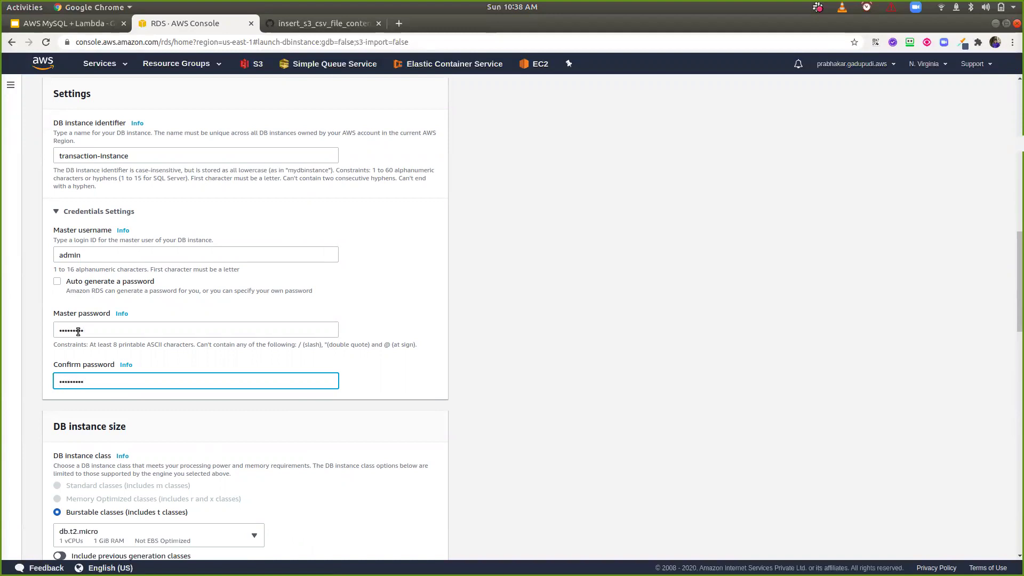
scroll(78, 331, down, 3)
scroll(79, 332, down, 3)
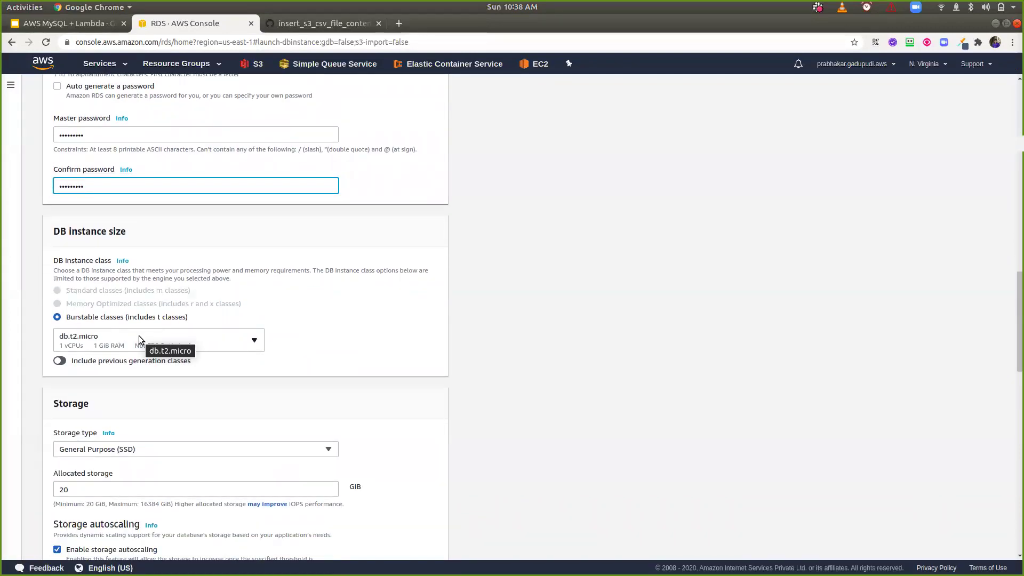
Step: Keep db.t2.micro and 20 GiB allocated storage, and uncheck Enable storage autoscaling
click(139, 337)
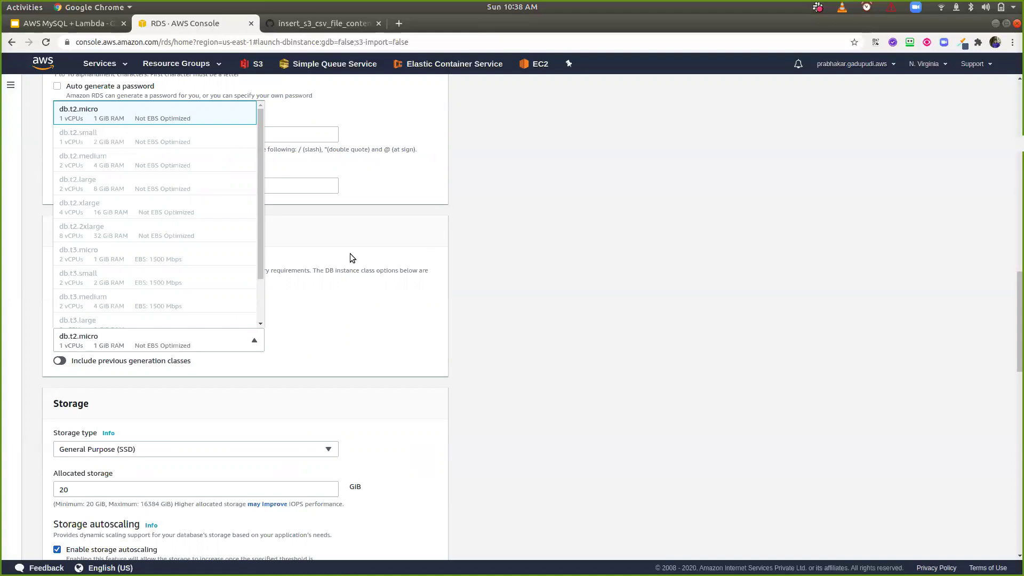
click(501, 291)
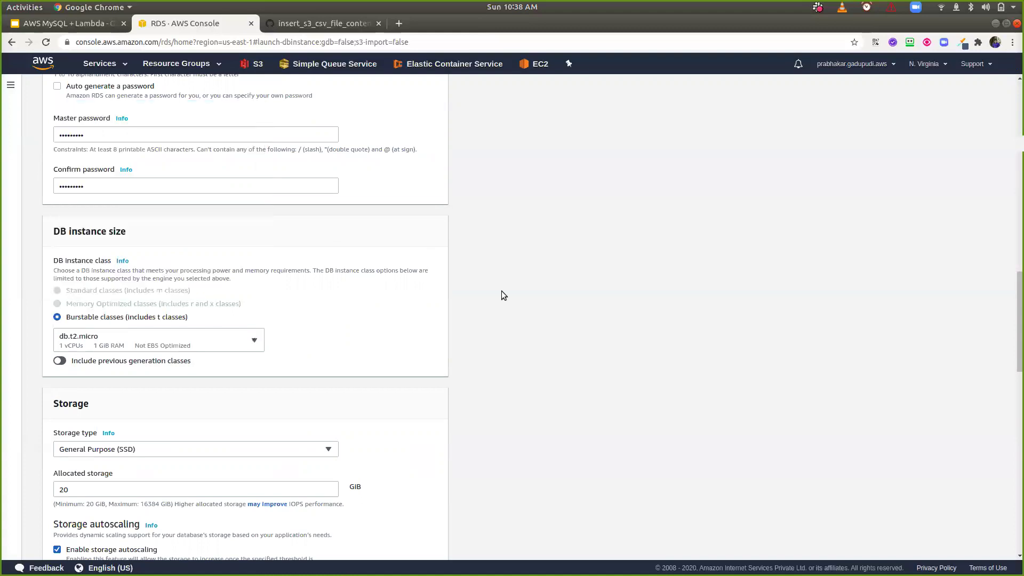
scroll(501, 291, down, 5)
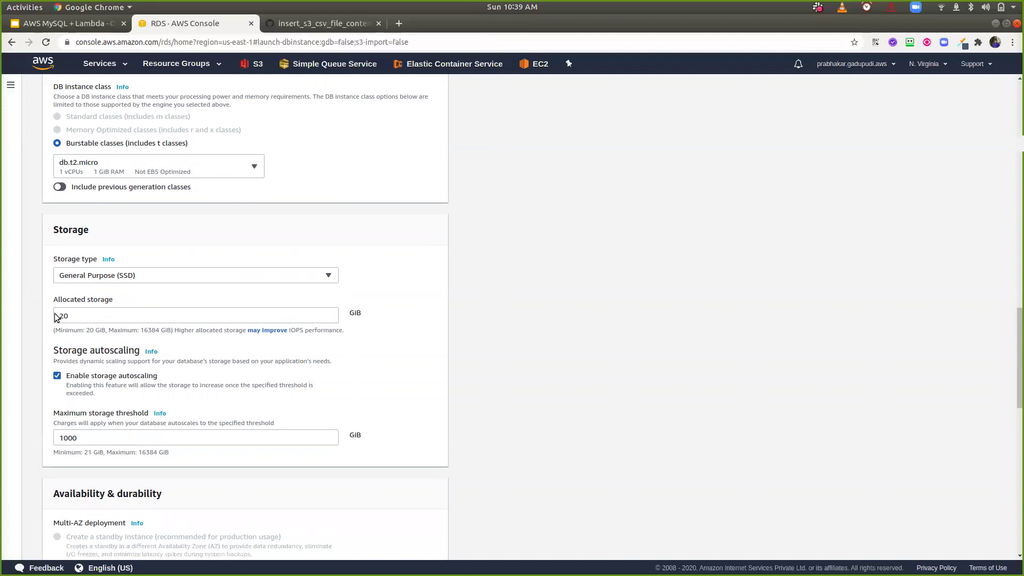
scroll(76, 314, down, 3)
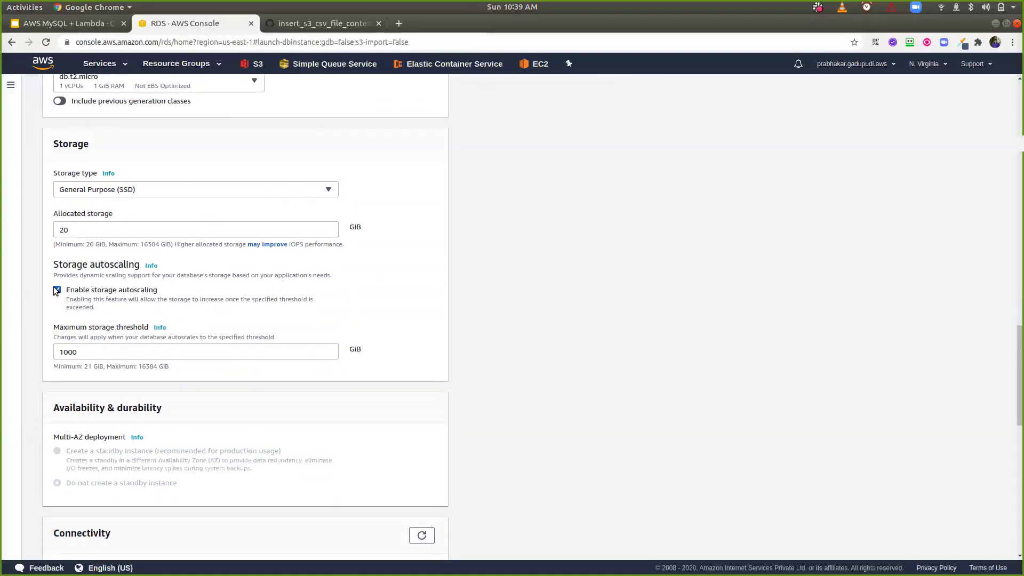
click(99, 231)
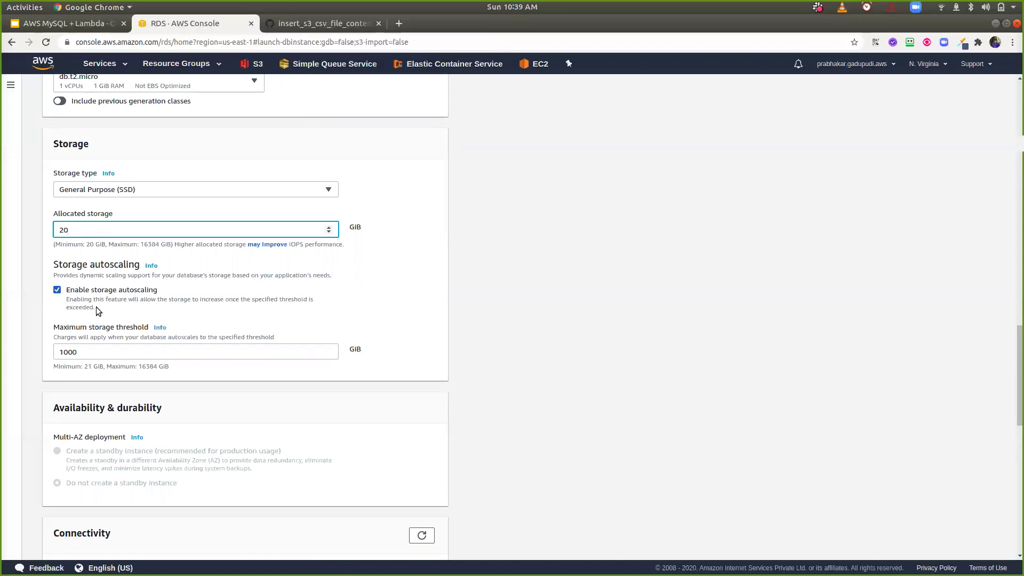
click(57, 291)
scroll(59, 293, down, 5)
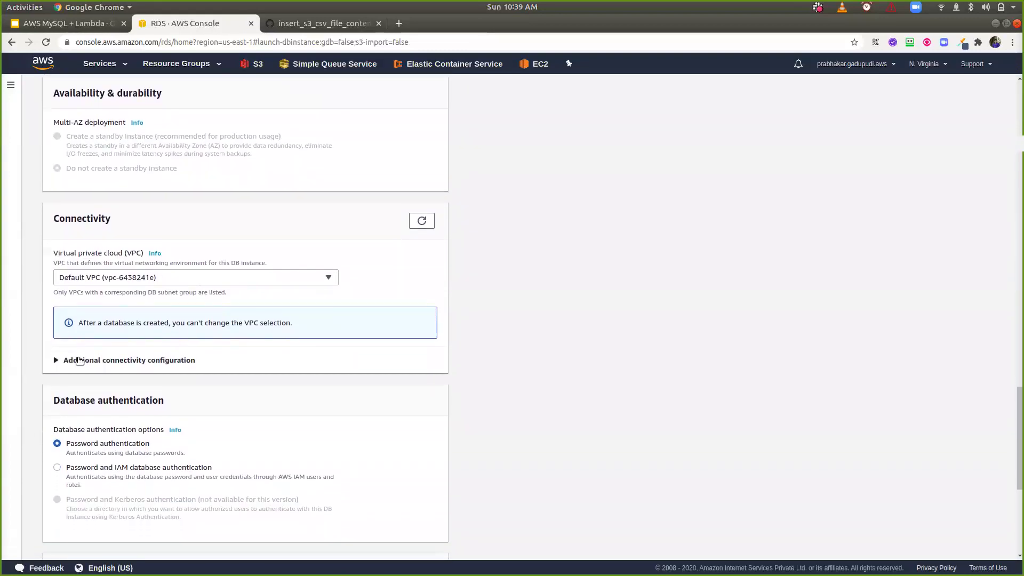
Step: In Additional connectivity configuration, set Publicly accessible to Yes
click(117, 367)
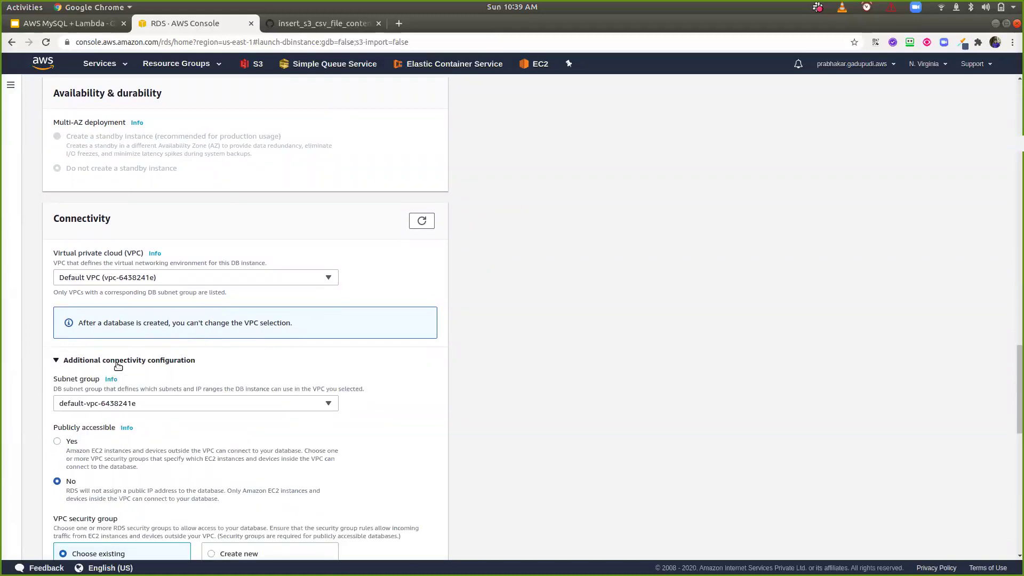
scroll(118, 366, down, 3)
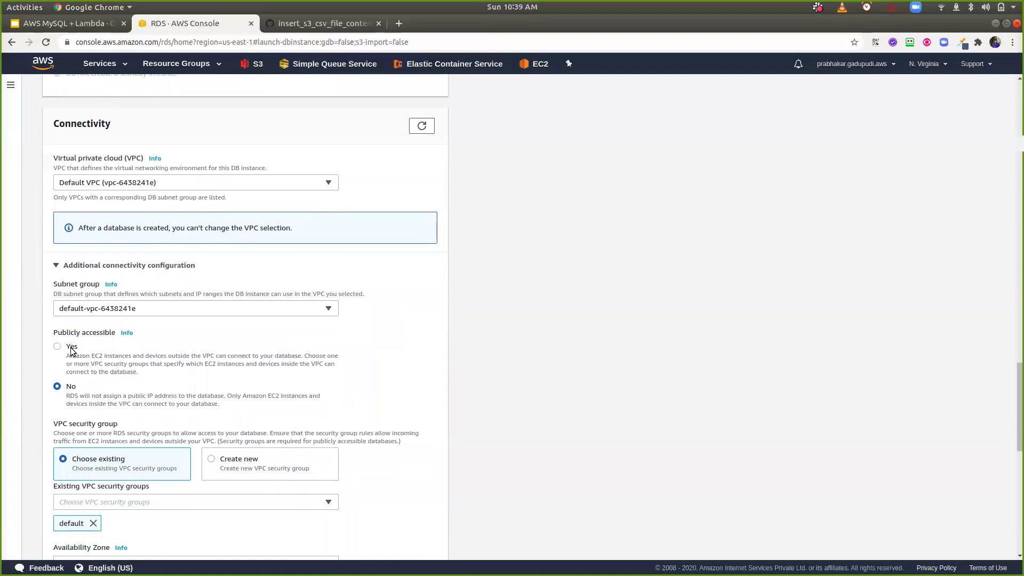
click(71, 349)
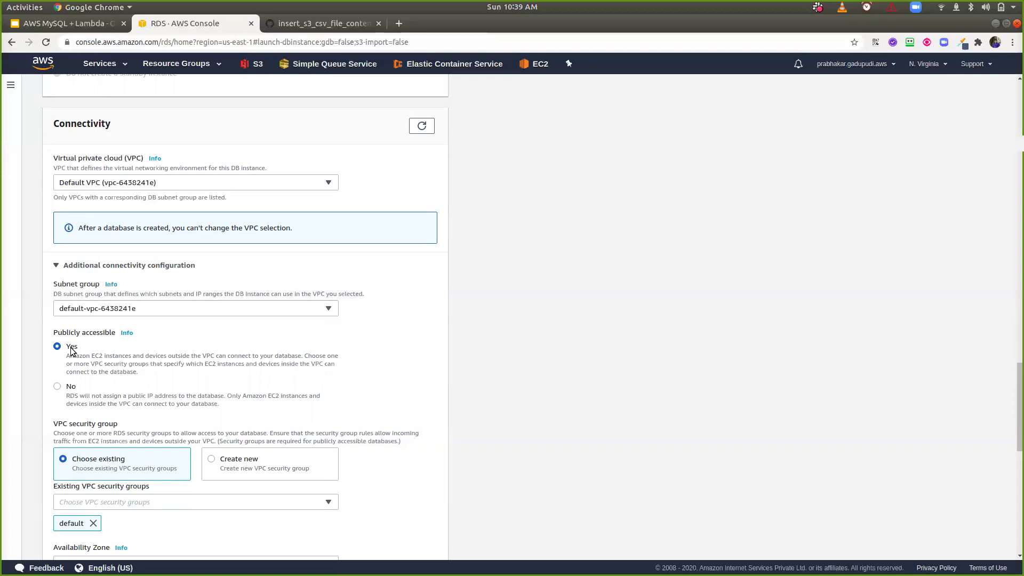
click(69, 391)
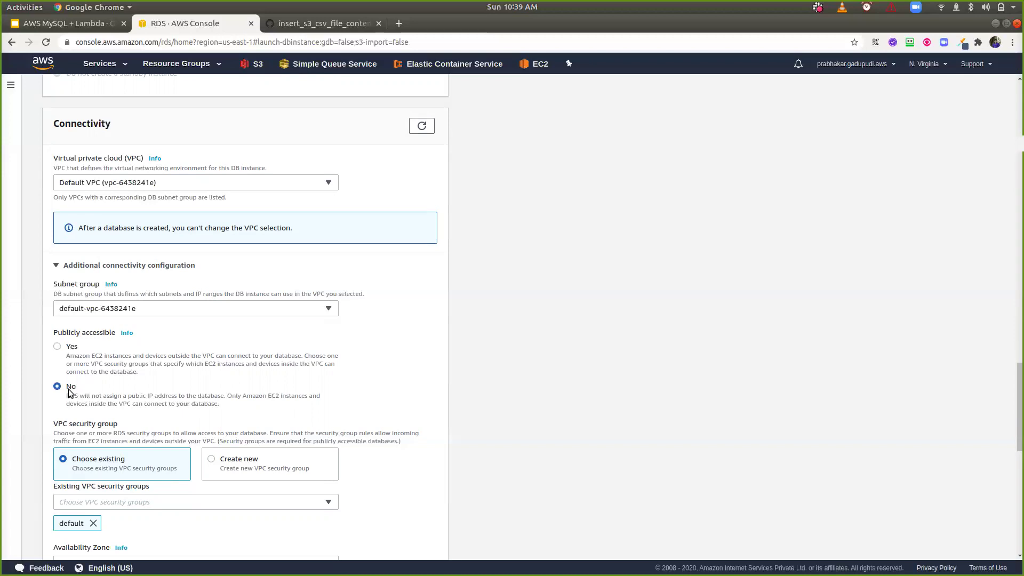
click(72, 353)
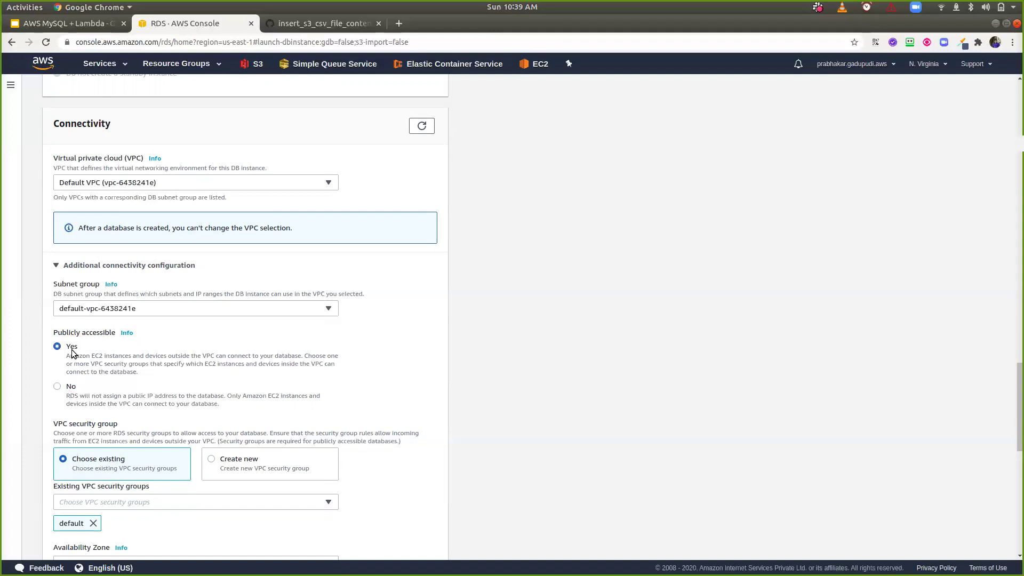
scroll(73, 353, down, 3)
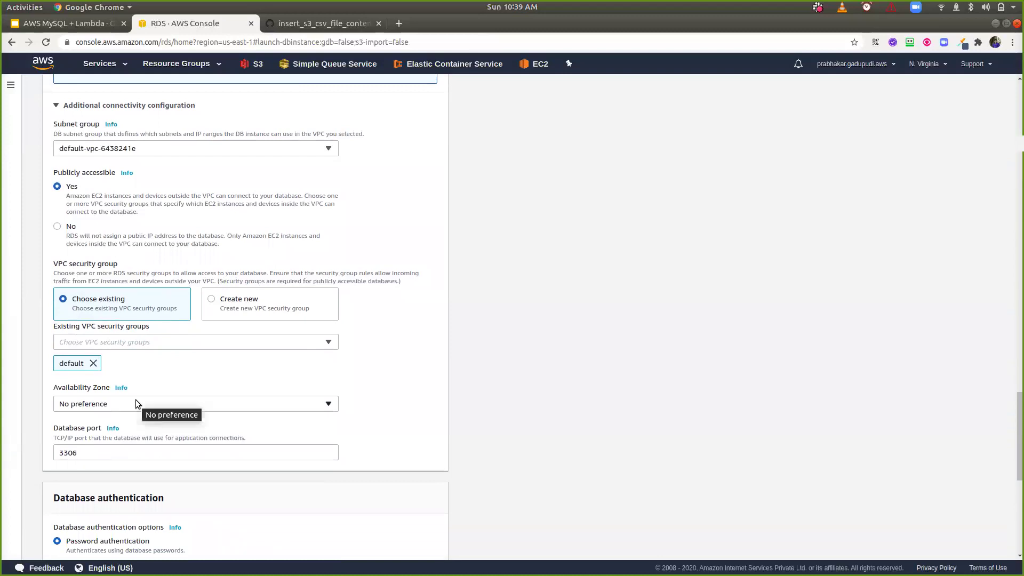
scroll(136, 403, down, 1)
Step: Put the database in availability zone us-east-1a
click(127, 382)
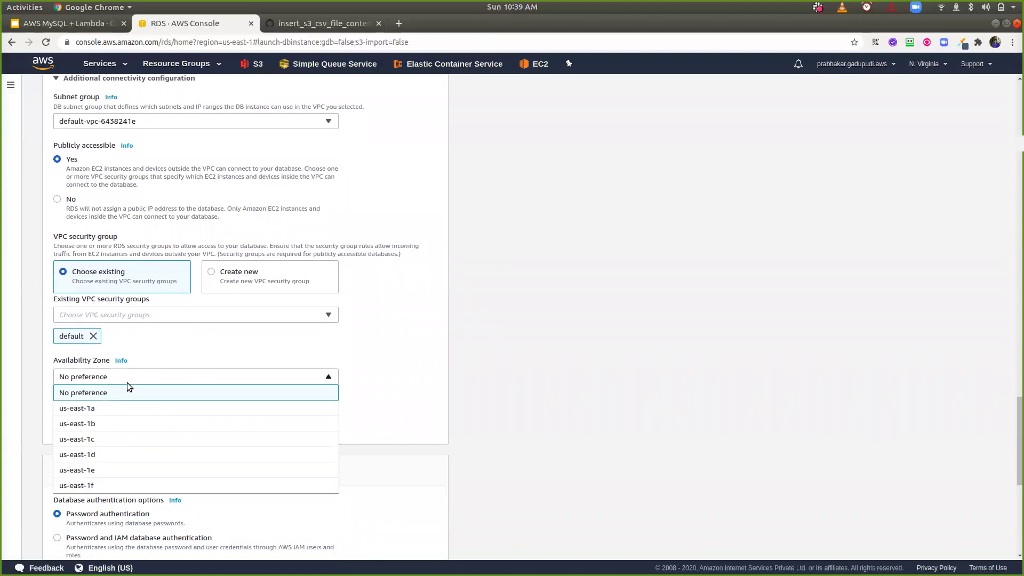
click(101, 408)
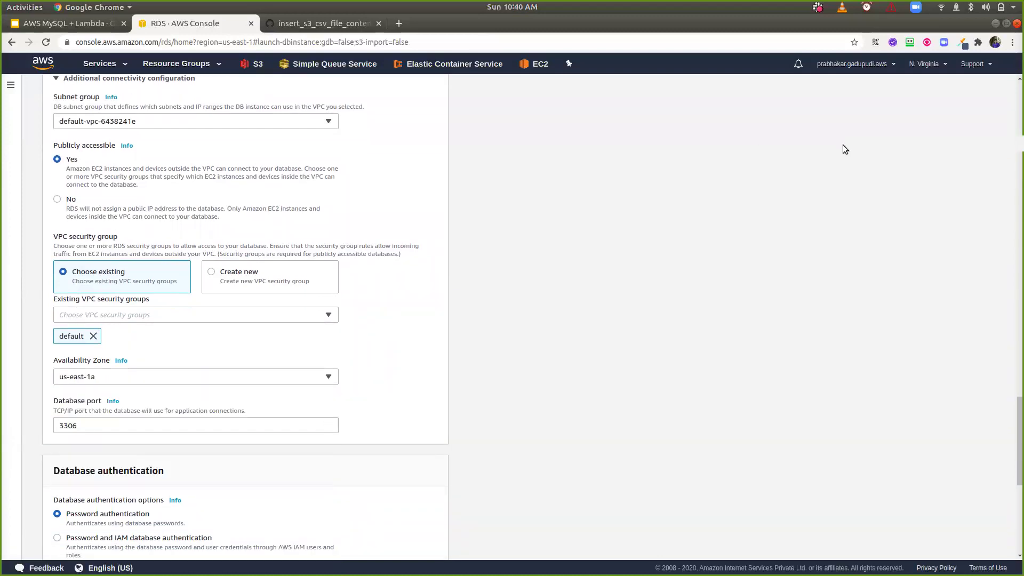
click(926, 65)
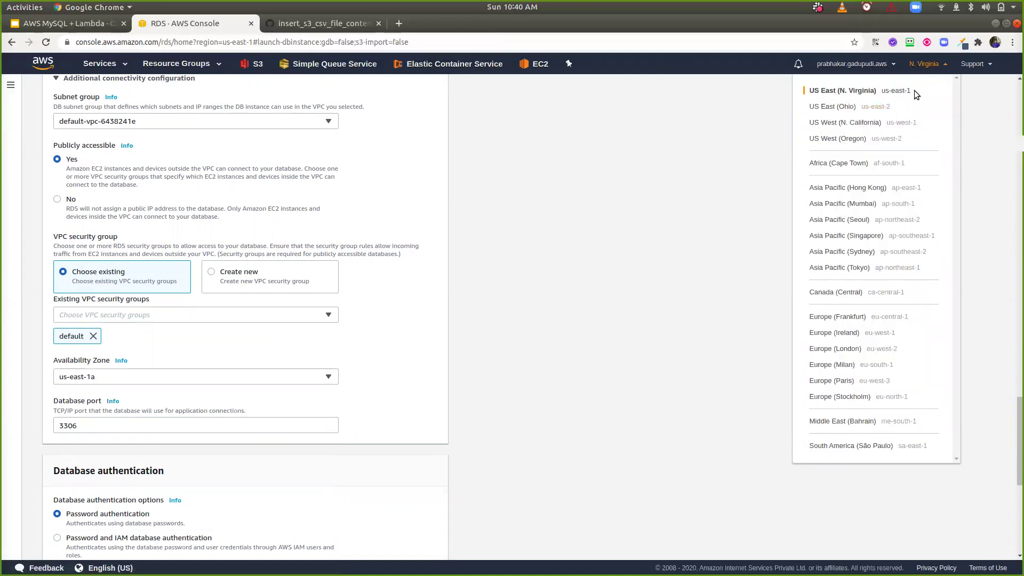
click(653, 284)
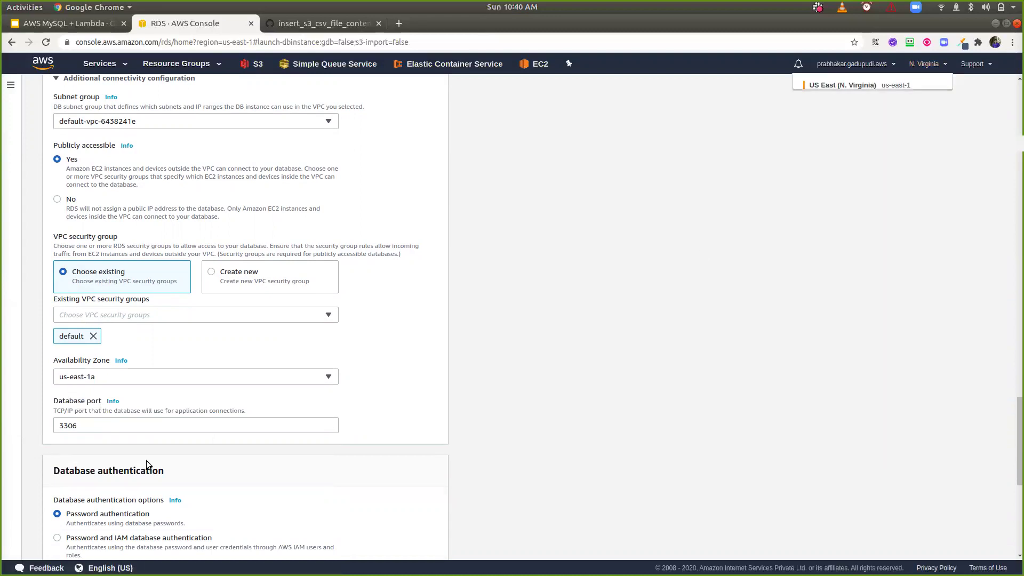
click(126, 379)
click(125, 379)
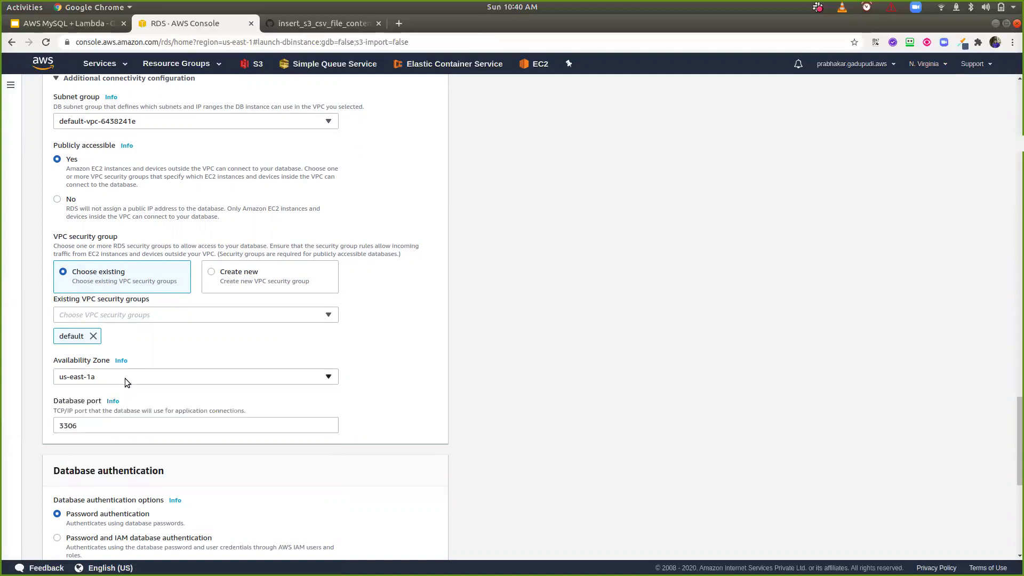
scroll(125, 378, down, 3)
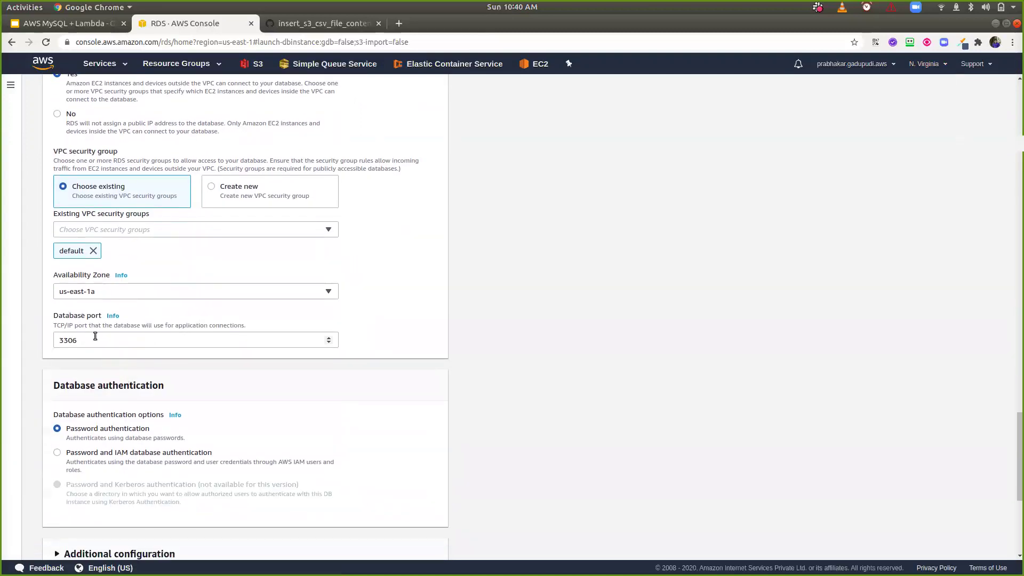
scroll(95, 336, down, 10)
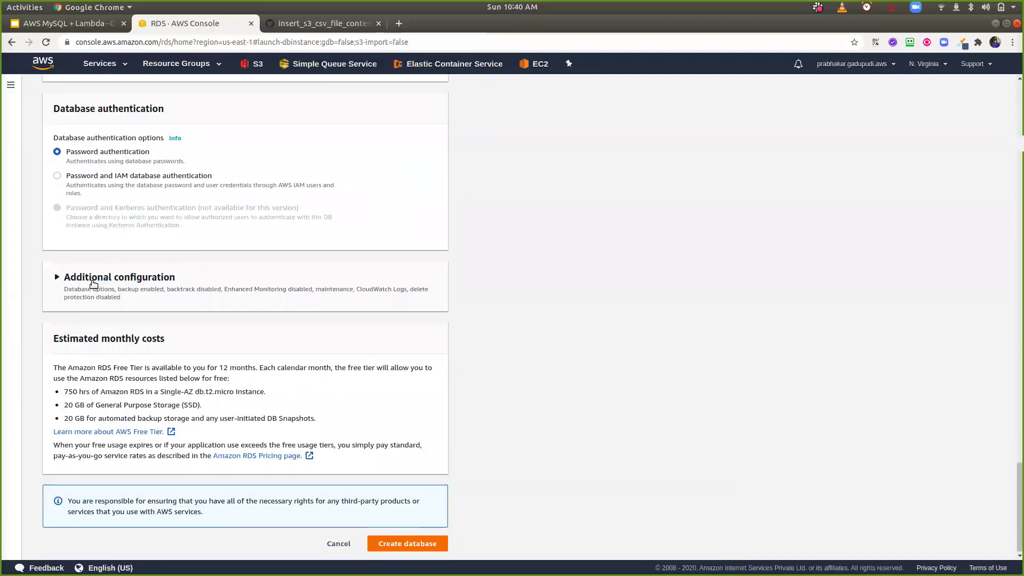
Step: Set the initial database name to employees
click(96, 277)
scroll(94, 283, down, 2)
scroll(93, 283, down, 1)
click(87, 262)
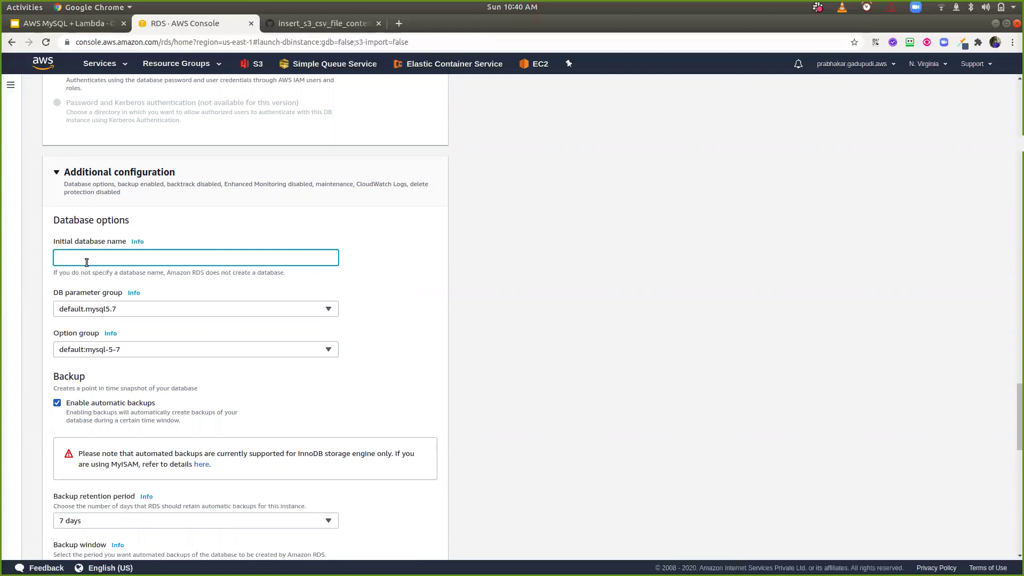
text(employees)
Step: Disable automatic backups and copying tags to snapshots, then create the database
scroll(467, 272, down, 3)
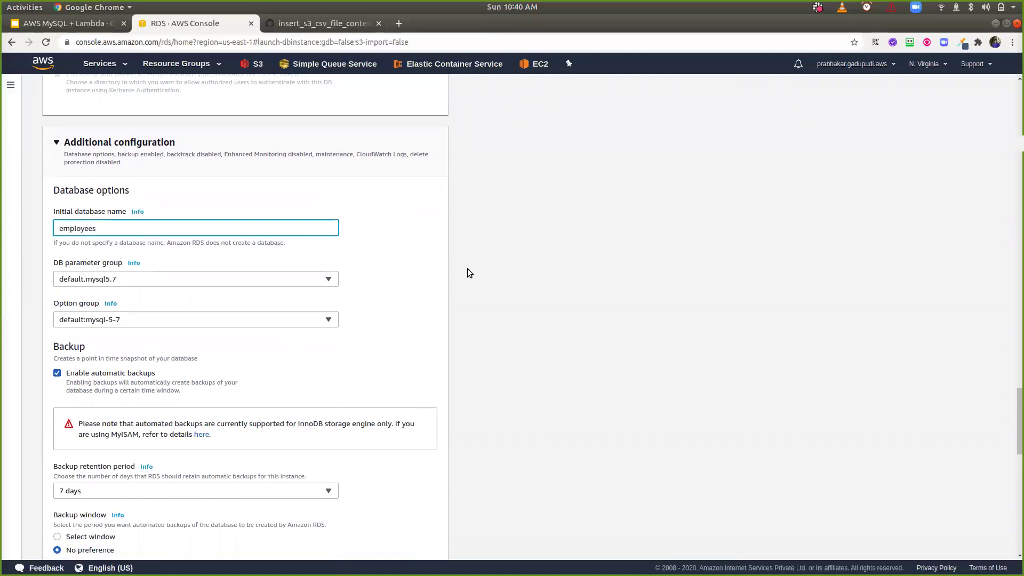
scroll(468, 273, down, 4)
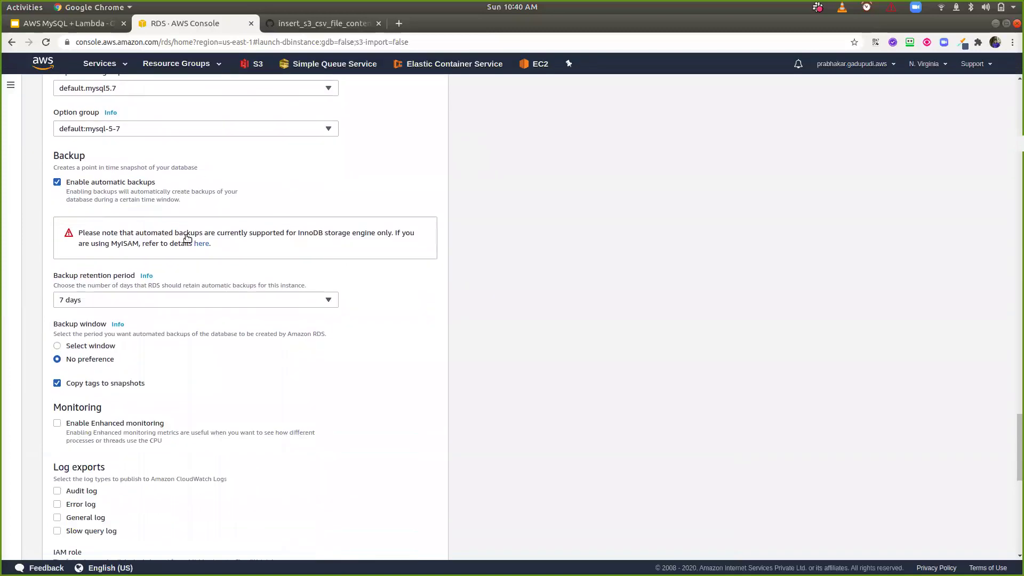
click(56, 182)
click(56, 224)
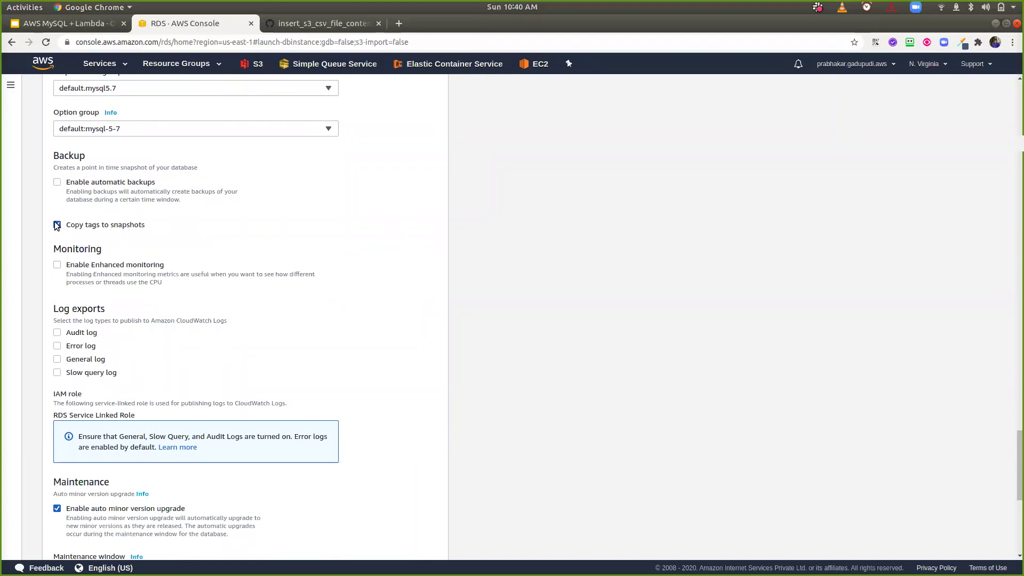
scroll(57, 225, down, 8)
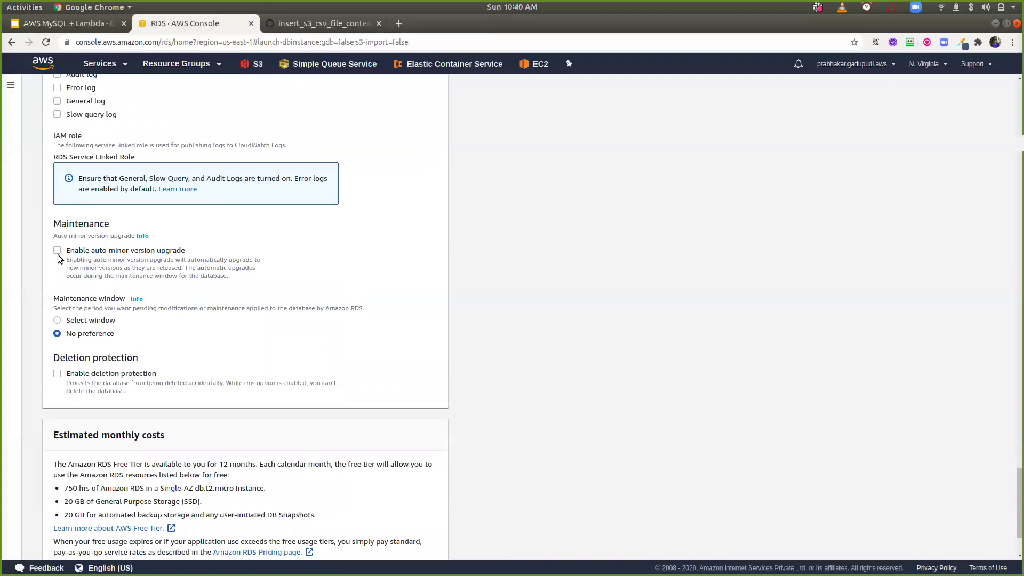
scroll(77, 315, down, 1)
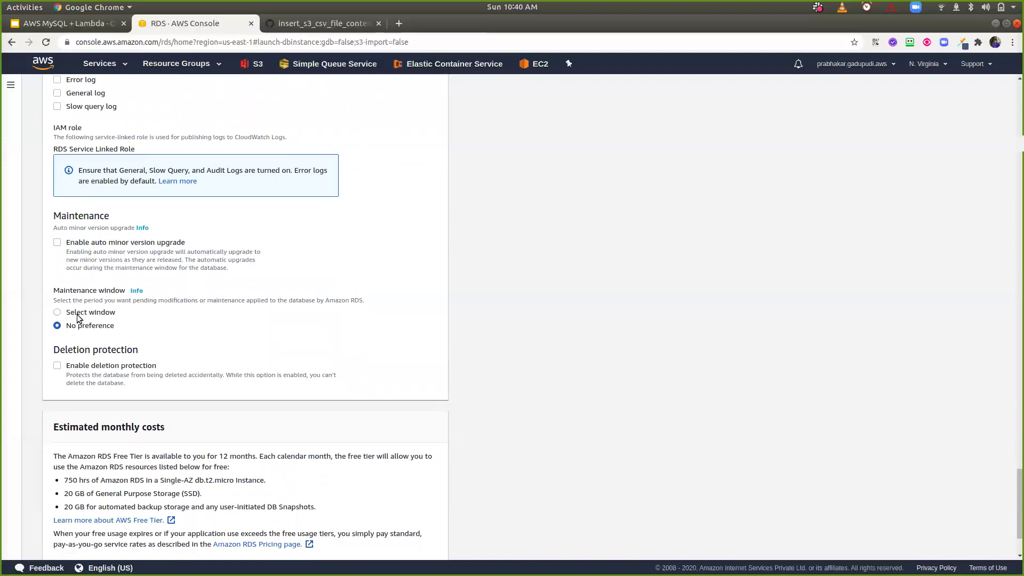
scroll(77, 319, down, 3)
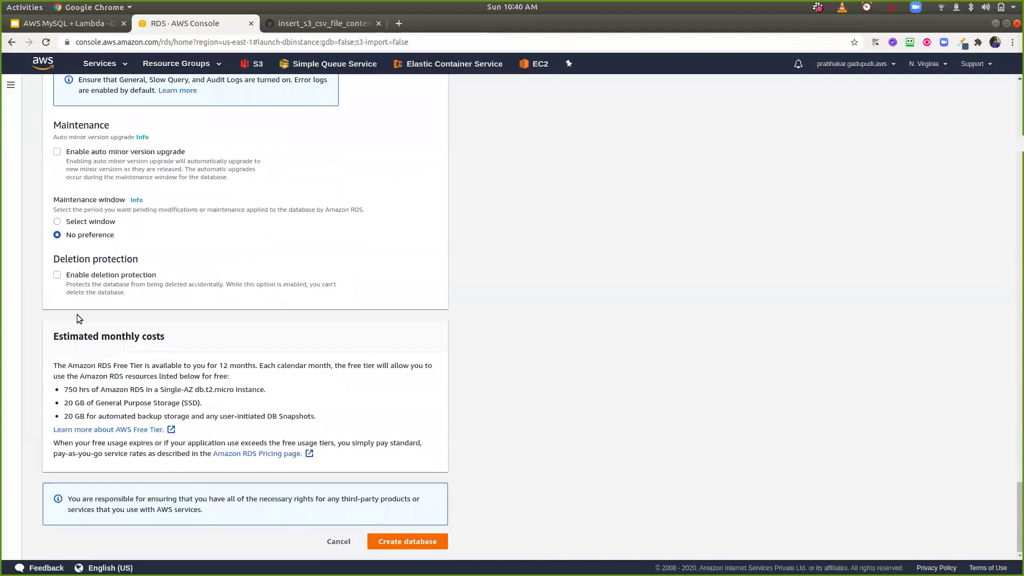
click(403, 540)
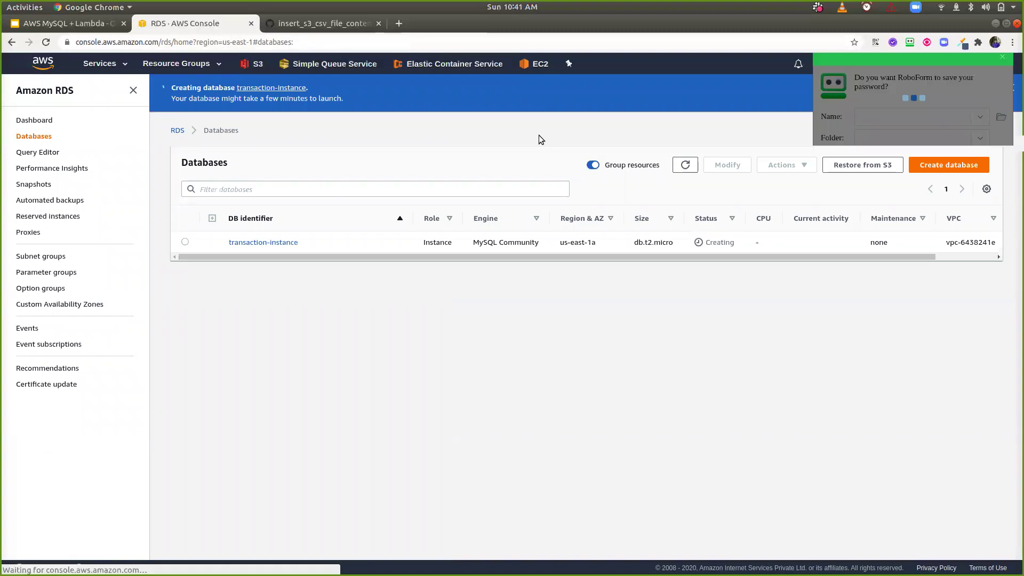
Step: Close the password-manager popup over the Databases list
click(1001, 57)
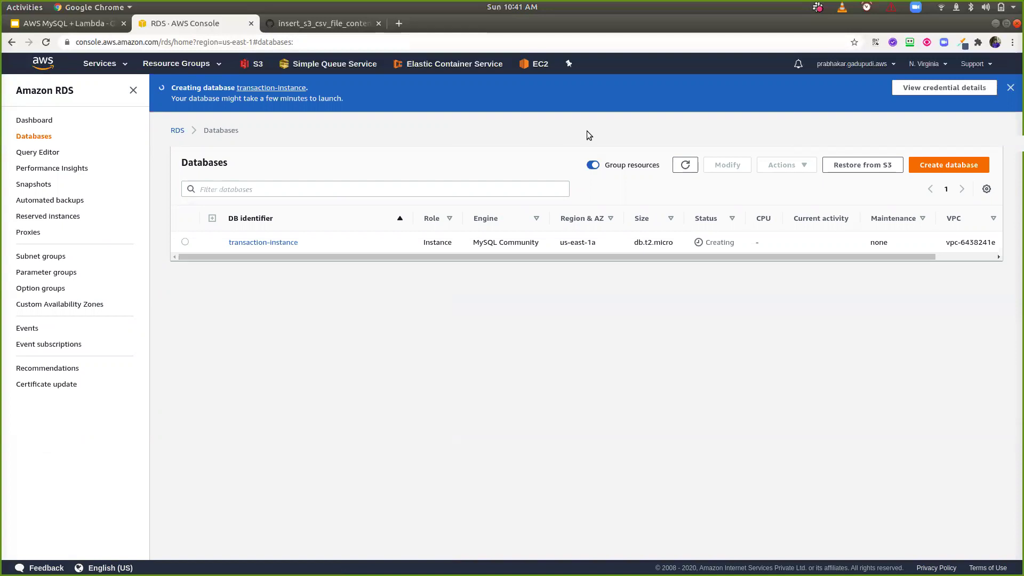
Step: Zoom the README in twice and highlight the touch lambda_function.py and pymysql setup lines
click(332, 28)
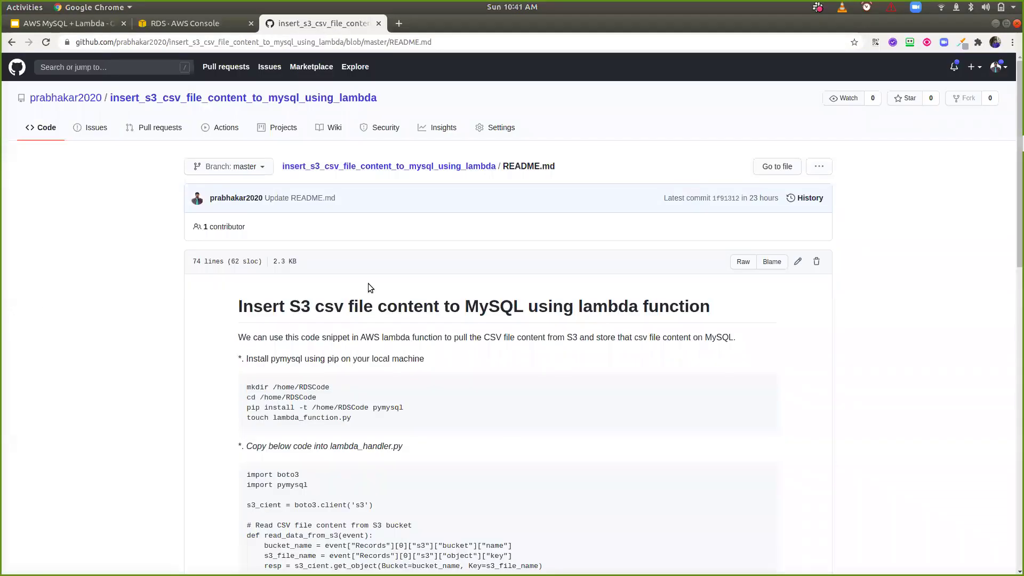
scroll(368, 283, down, 3)
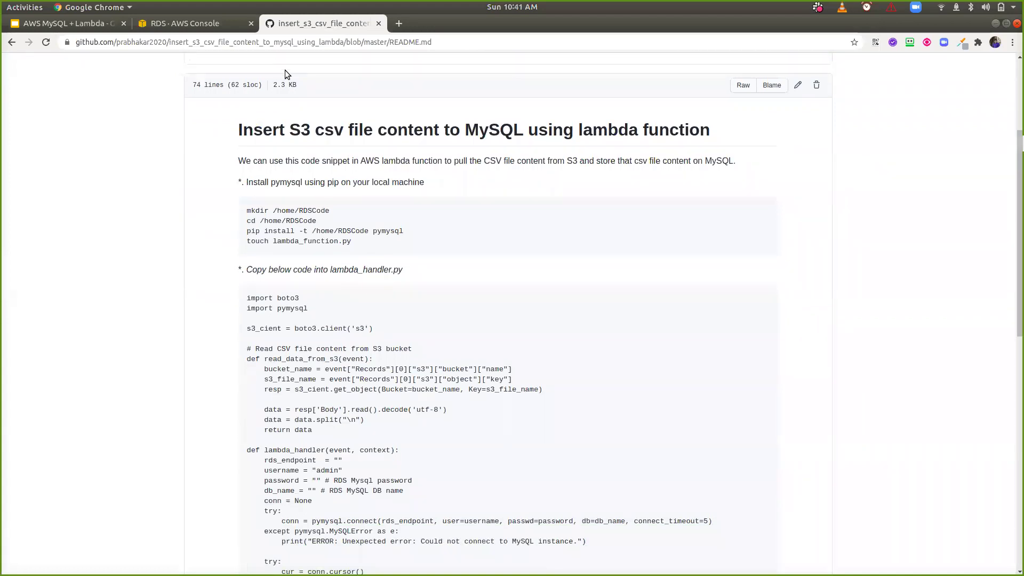
key(ctrl+plus)
key(ctrl+plus)
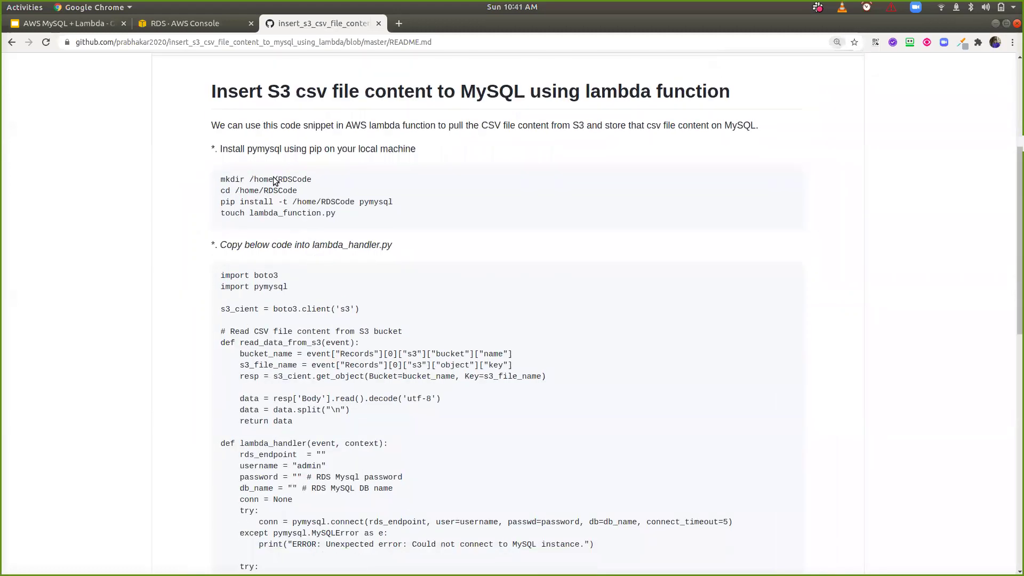
key(ctrl+plus)
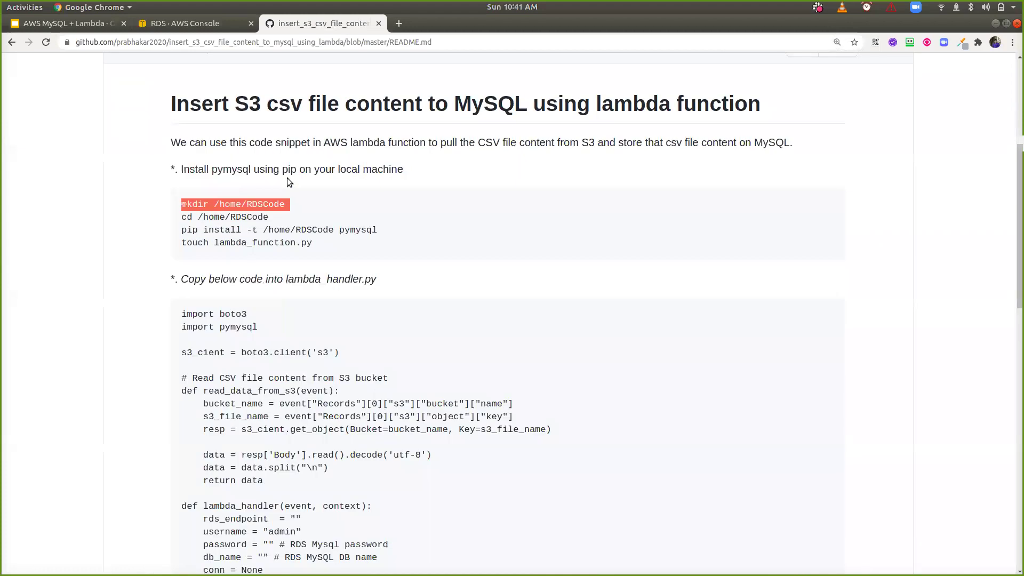
triple_click(248, 245)
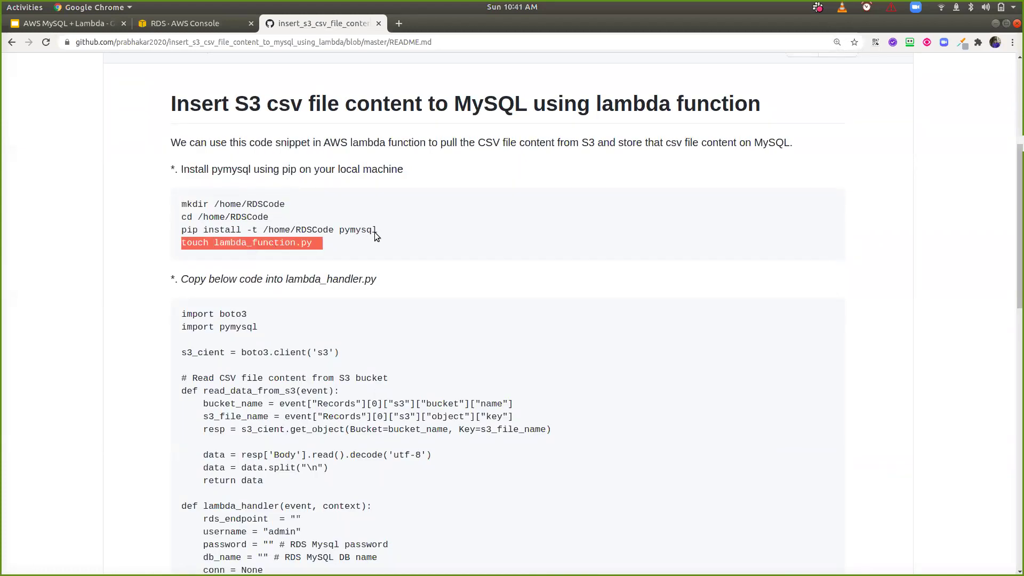
drag(375, 233, 375, 234)
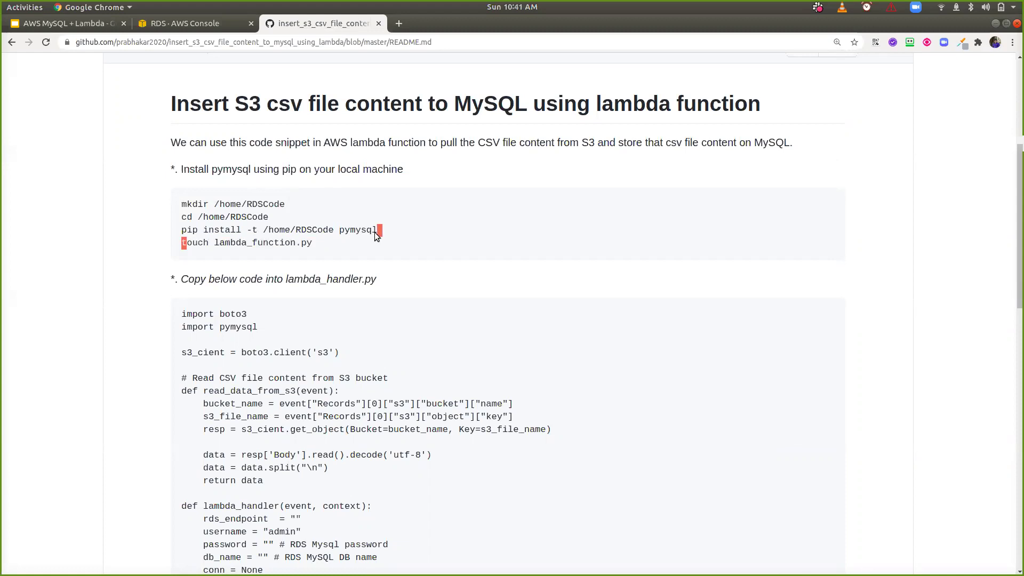
click(367, 235)
Step: Highlight the boto3 import, S3 client, read_data_from_s3 function and database connection settings
scroll(366, 231, down, 3)
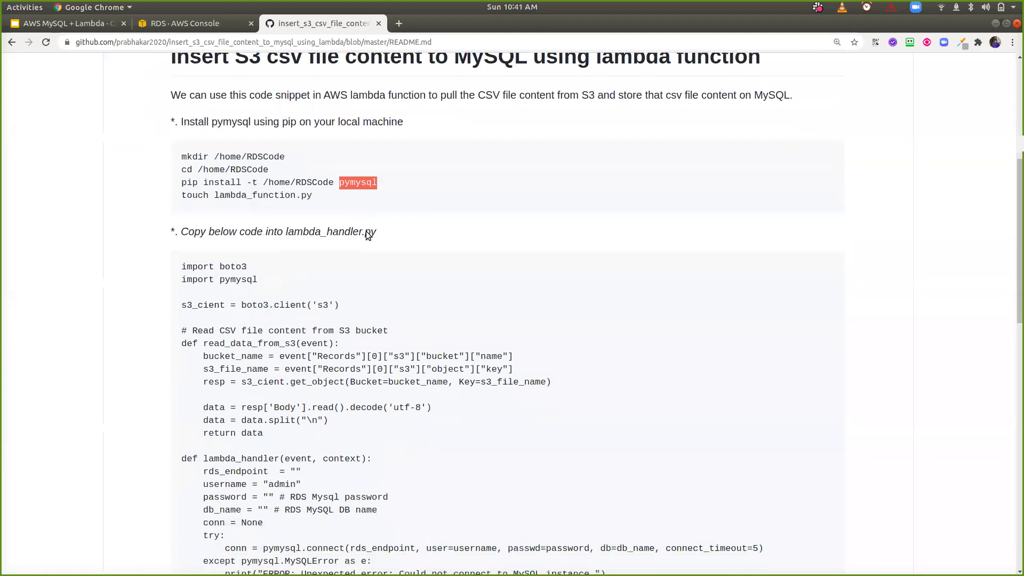
double_click(240, 158)
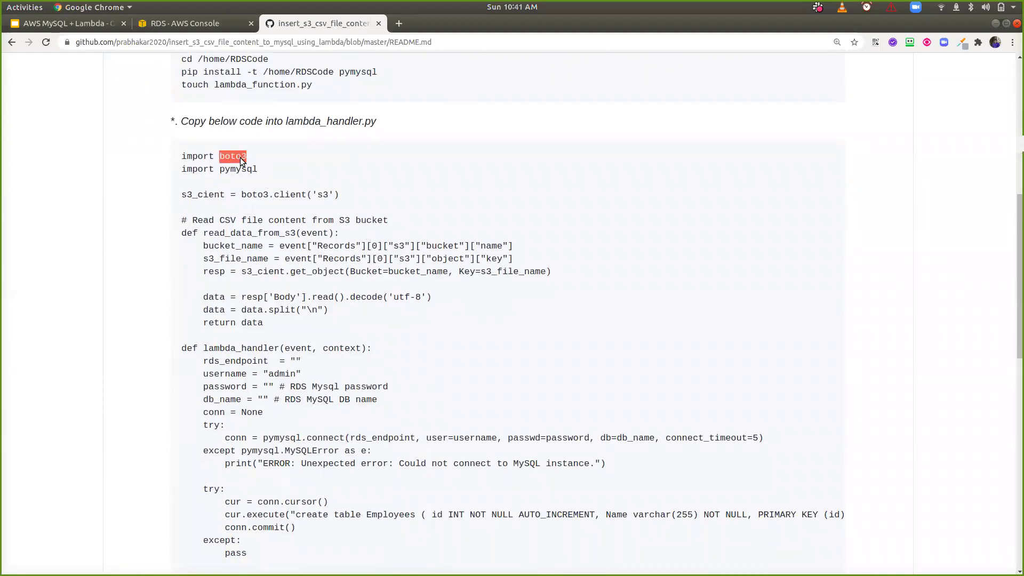
double_click(323, 199)
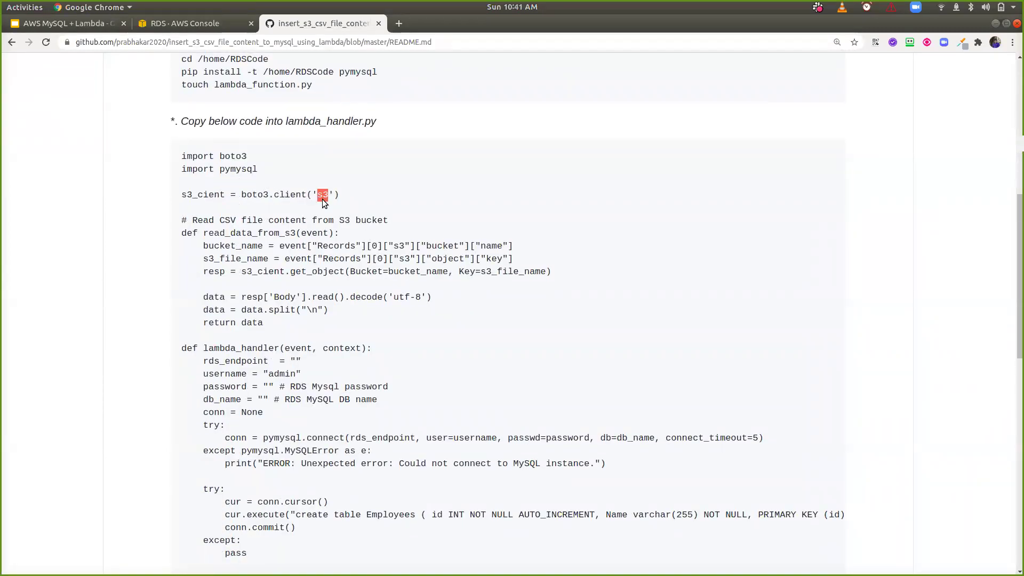
click(193, 247)
drag(187, 233, 294, 328)
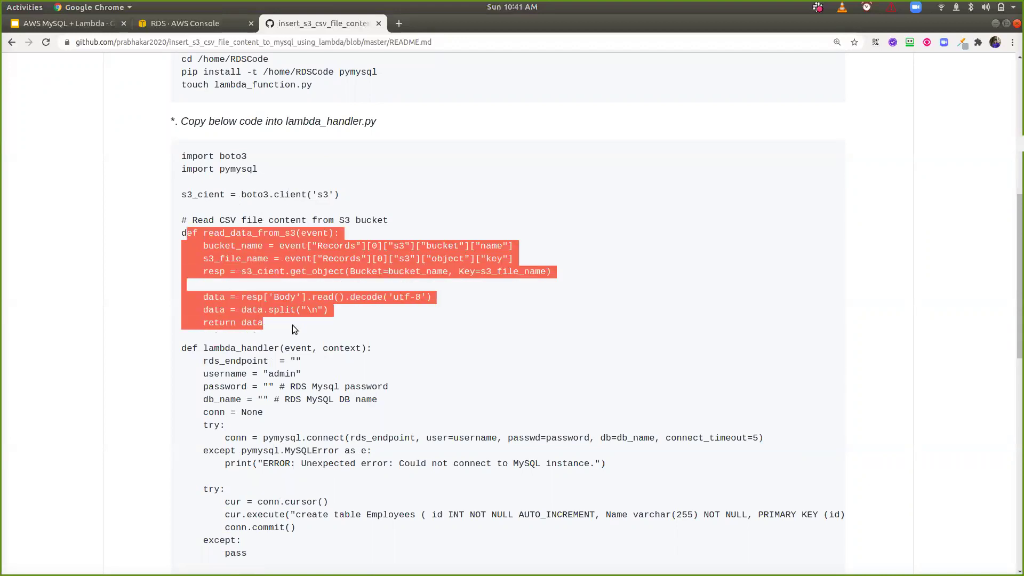
scroll(292, 328, right, 1)
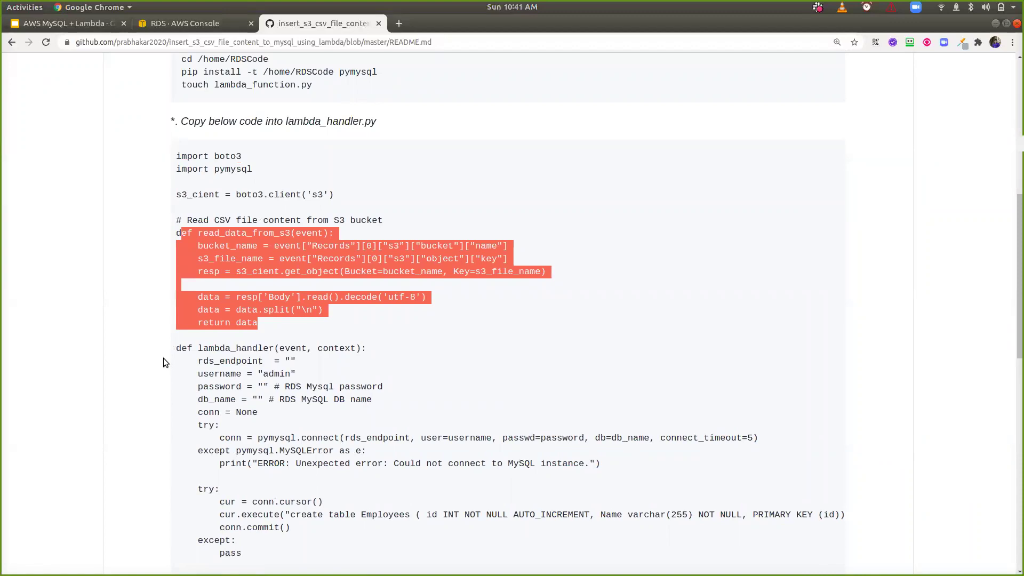
scroll(145, 361, down, 3)
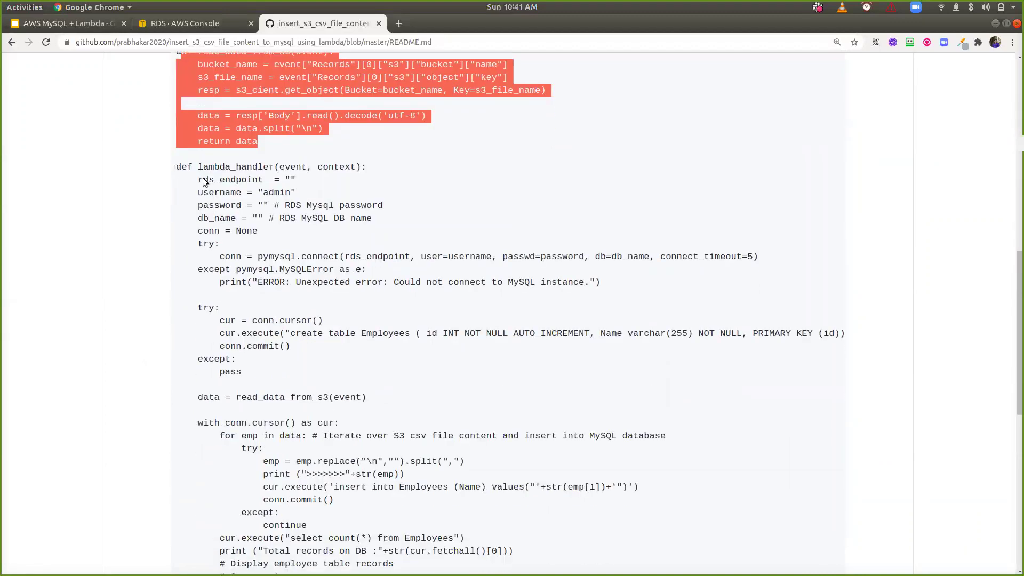
scroll(204, 180, right, 2)
drag(201, 179, 315, 267)
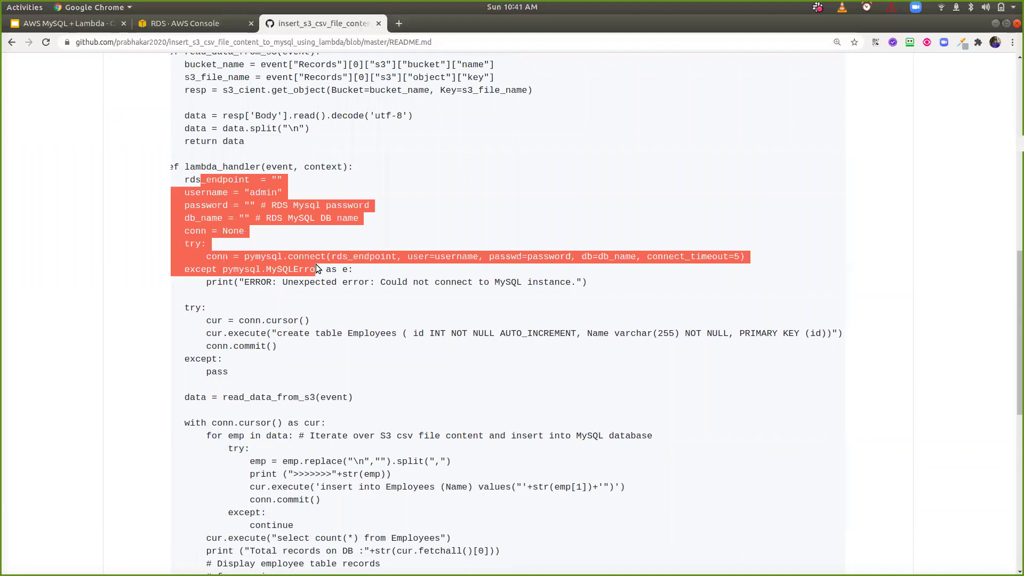
click(282, 194)
scroll(282, 195, left, 2)
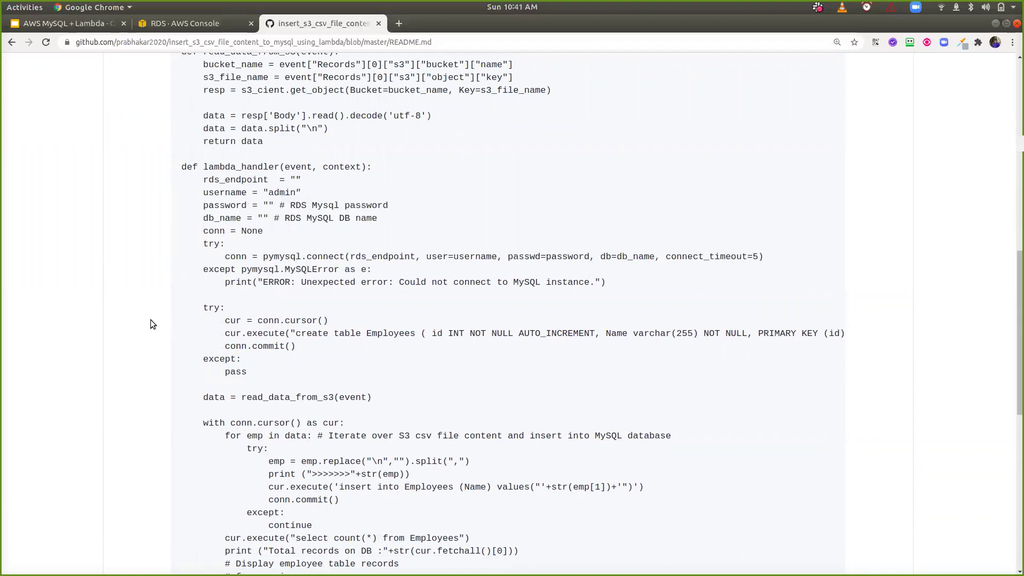
scroll(151, 320, down, 5)
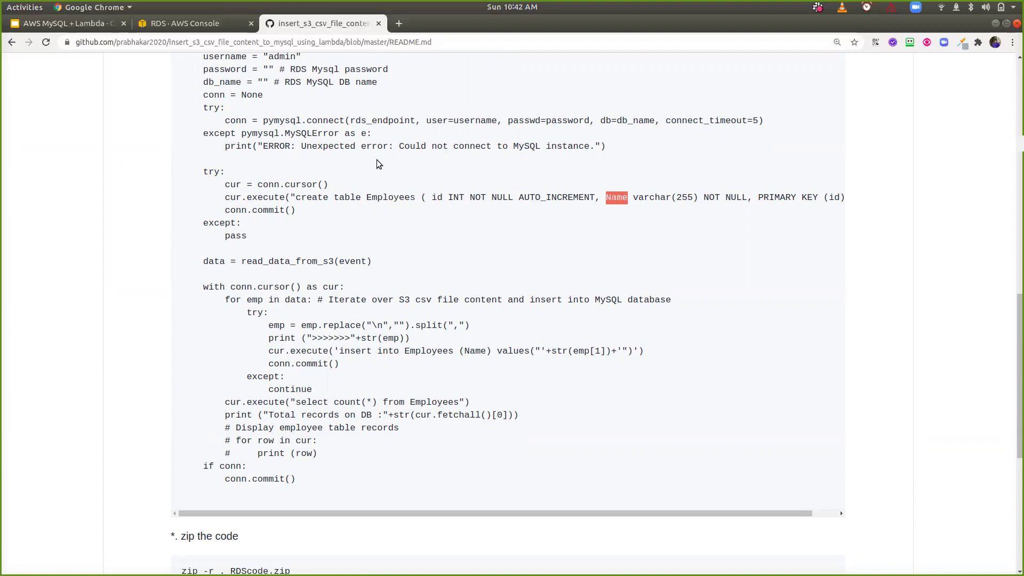
Step: In Lambda, start a new function named s3_to_mysql with the Python 3.7 runtime
click(187, 26)
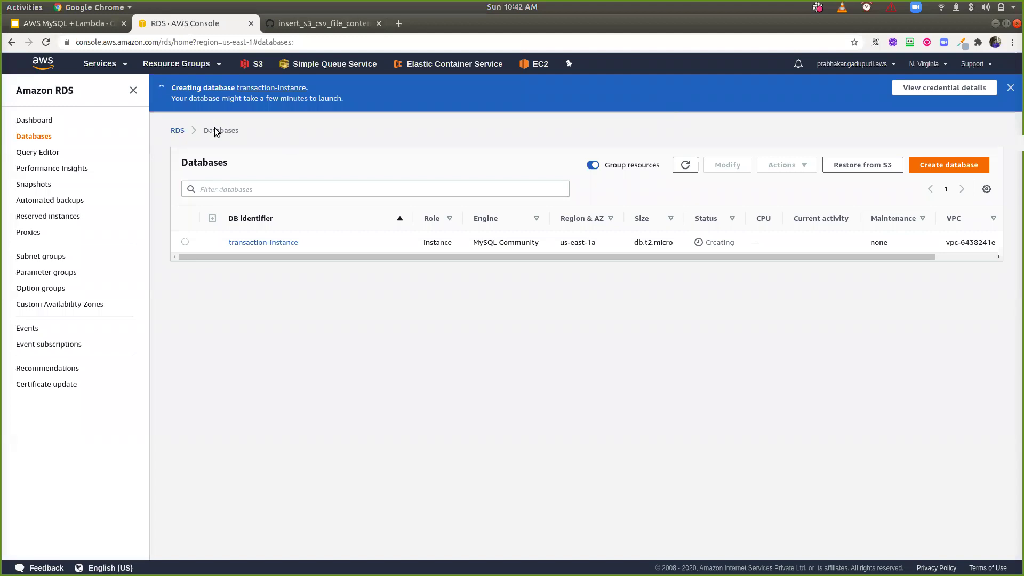
click(86, 63)
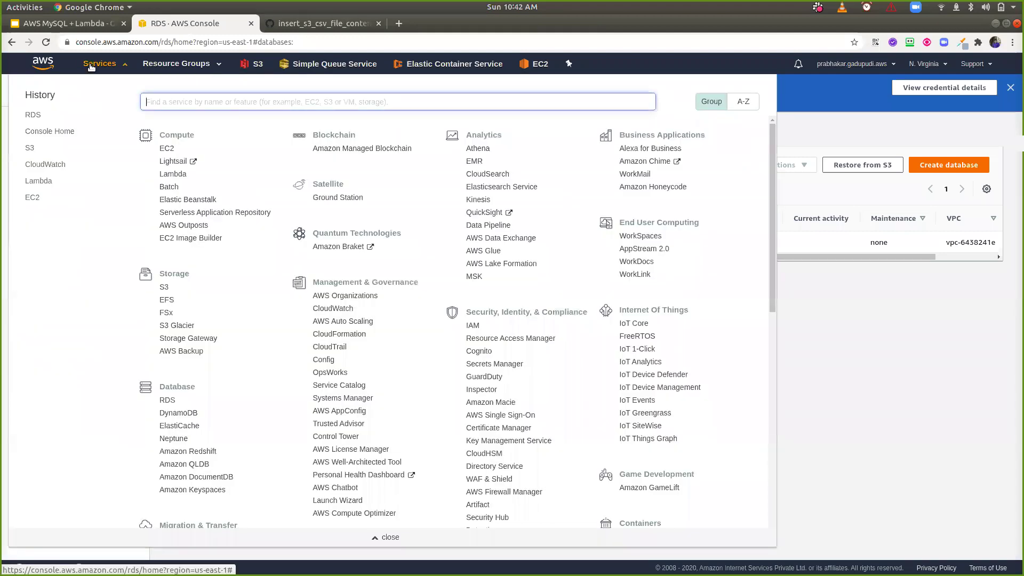
text(lambda)
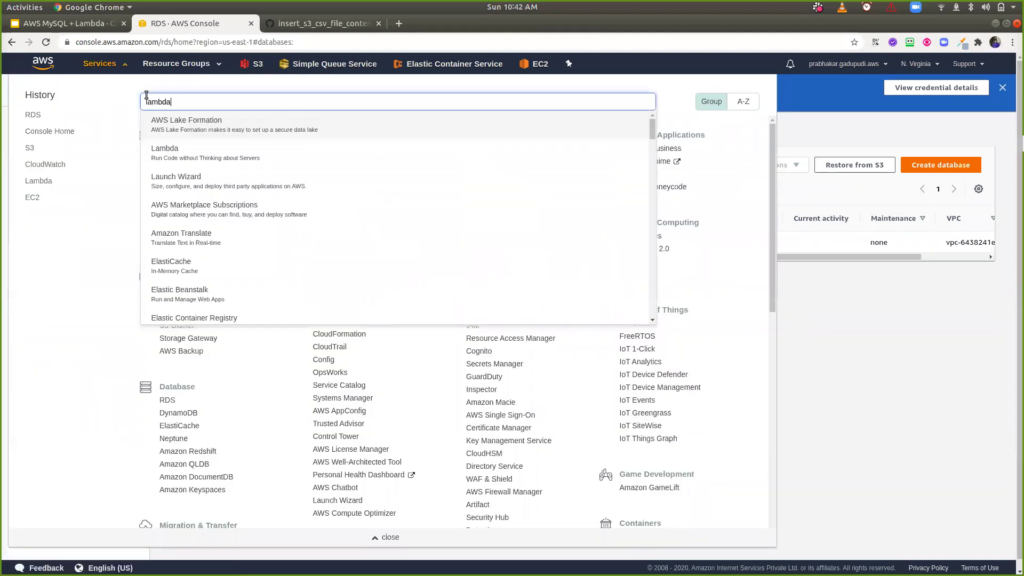
click(167, 128)
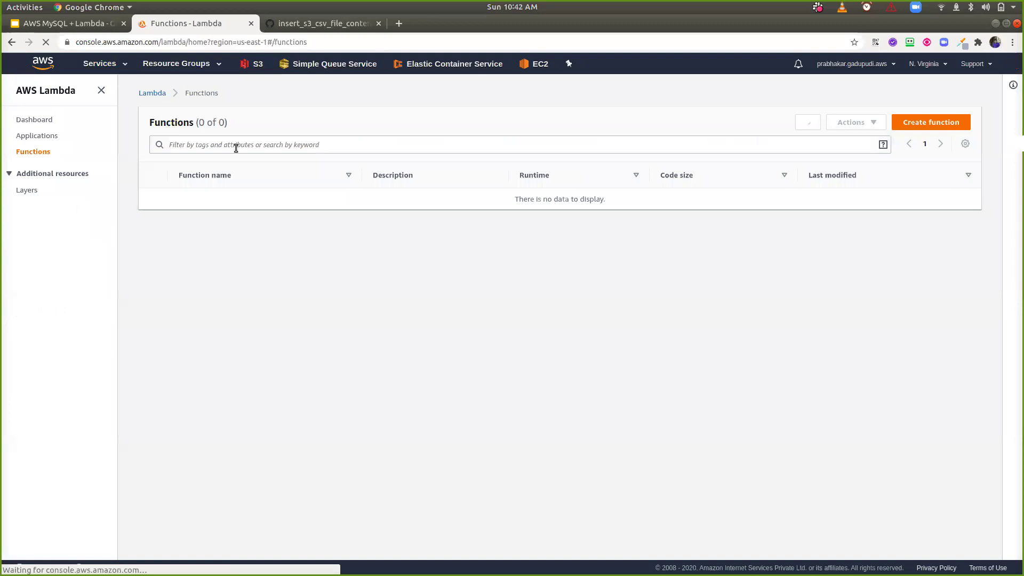
click(929, 120)
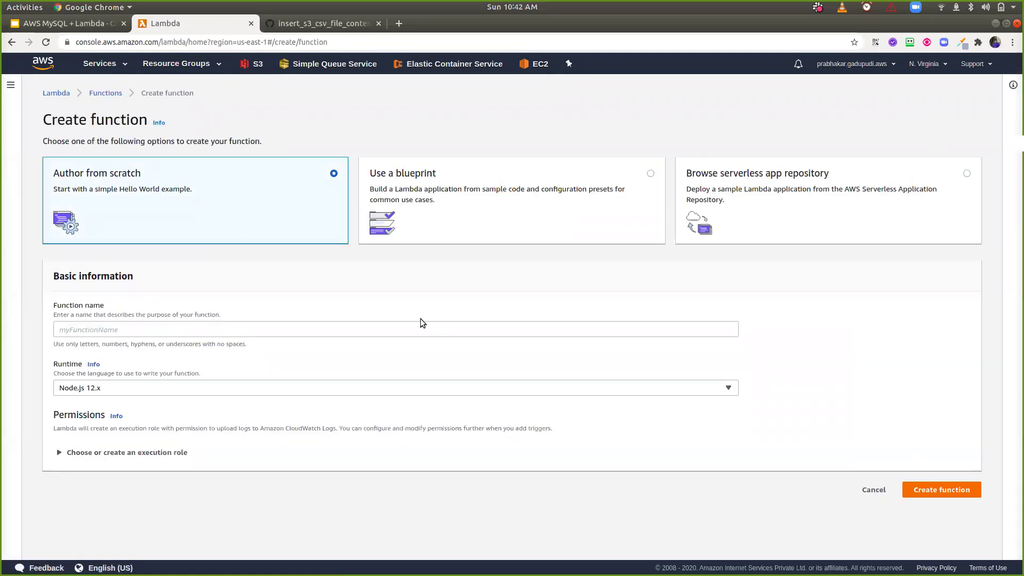
click(402, 327)
text(s3_to_mysql)
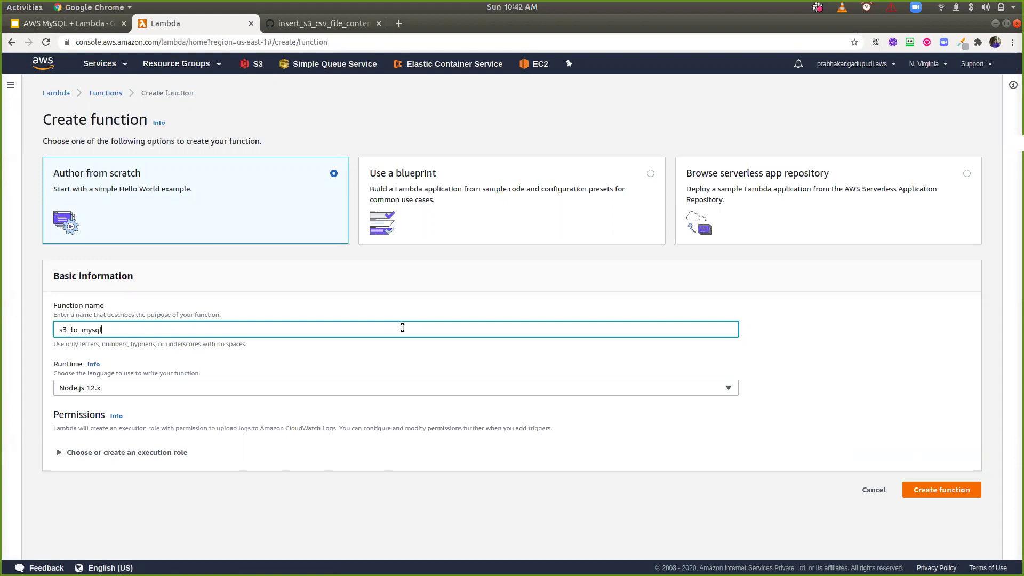
click(307, 391)
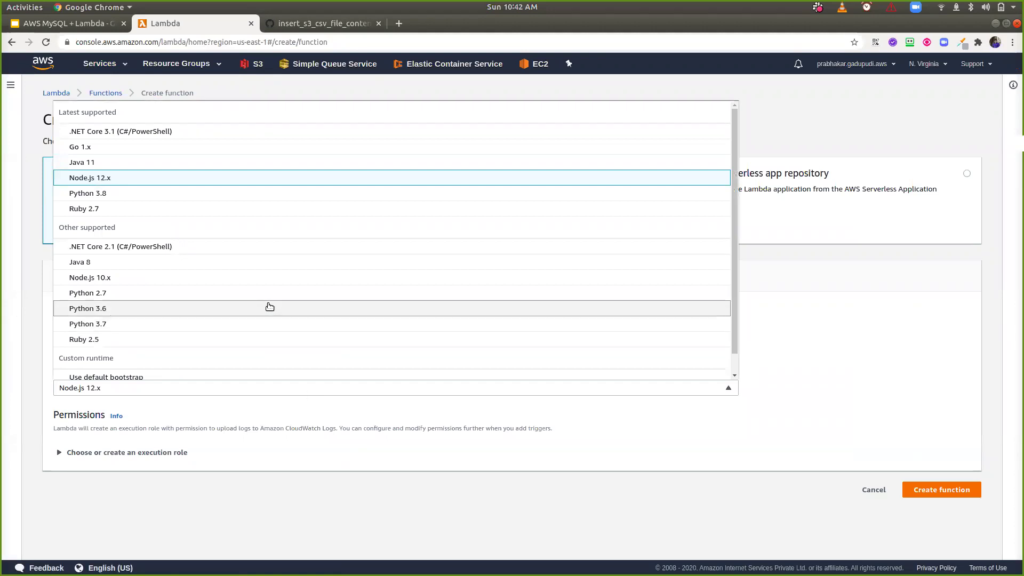
click(268, 323)
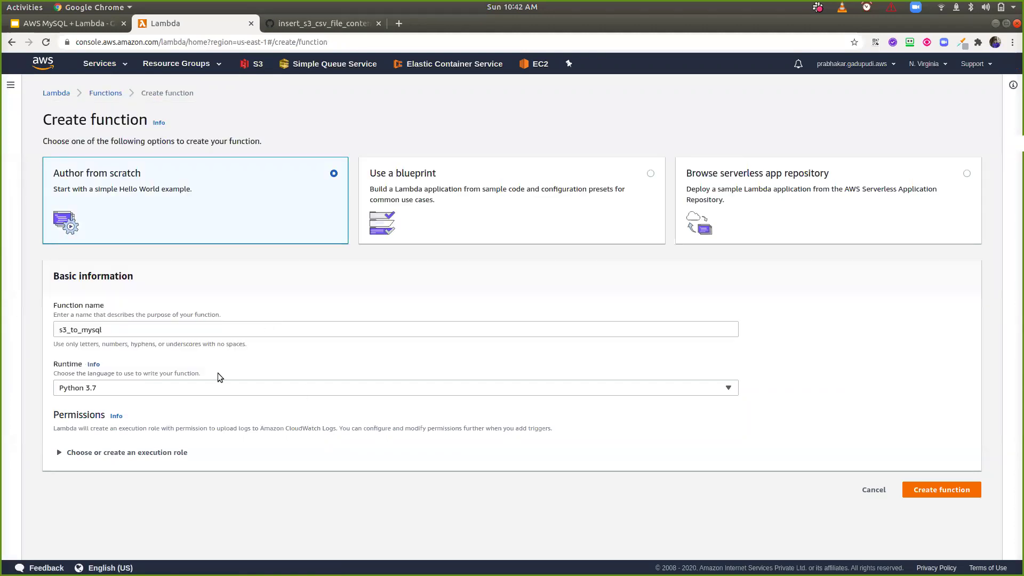
Step: Use the existing adminrole execution role and create the function
click(132, 452)
scroll(134, 452, down, 3)
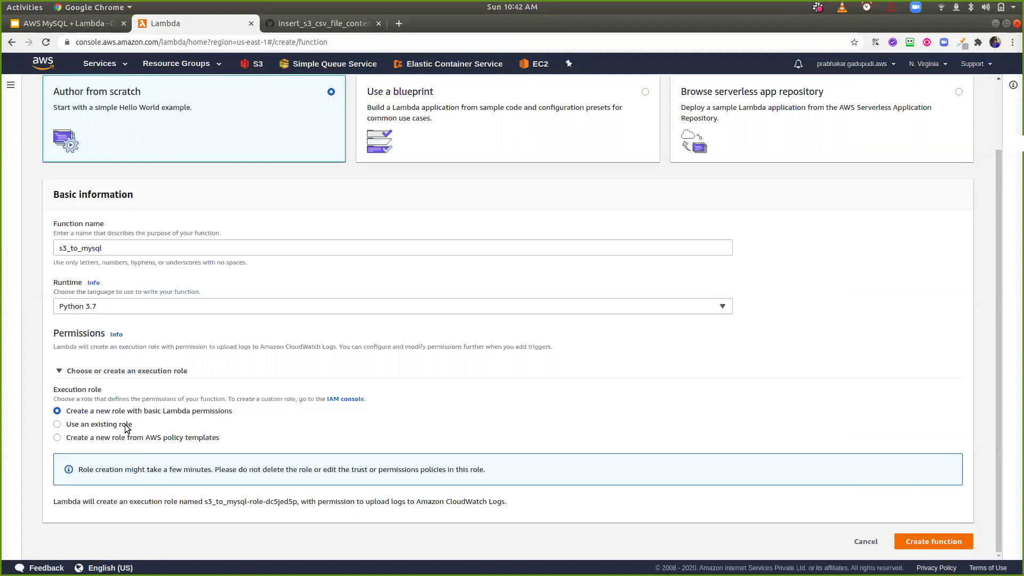
click(127, 428)
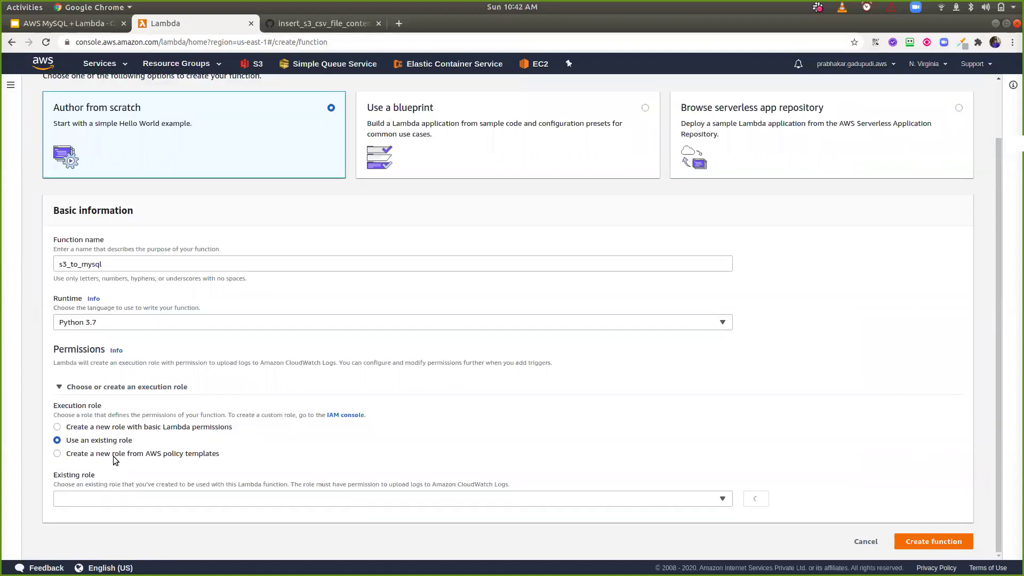
click(114, 458)
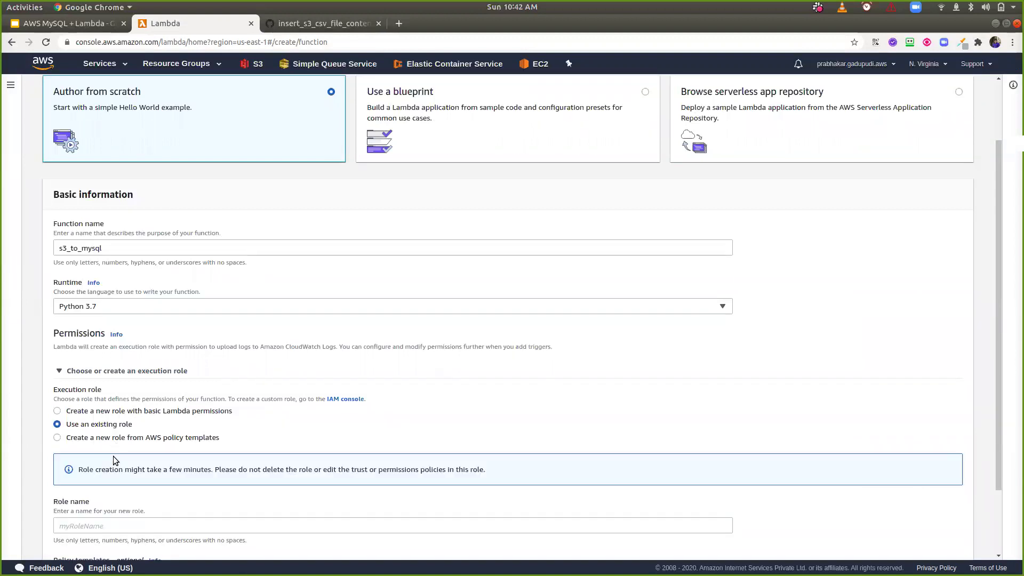
click(99, 426)
click(101, 499)
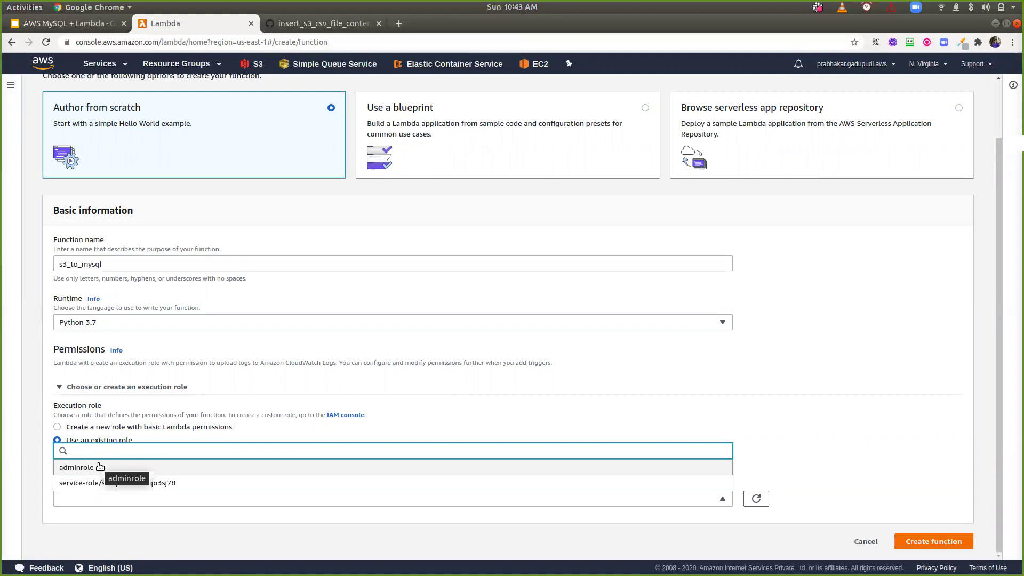
click(99, 466)
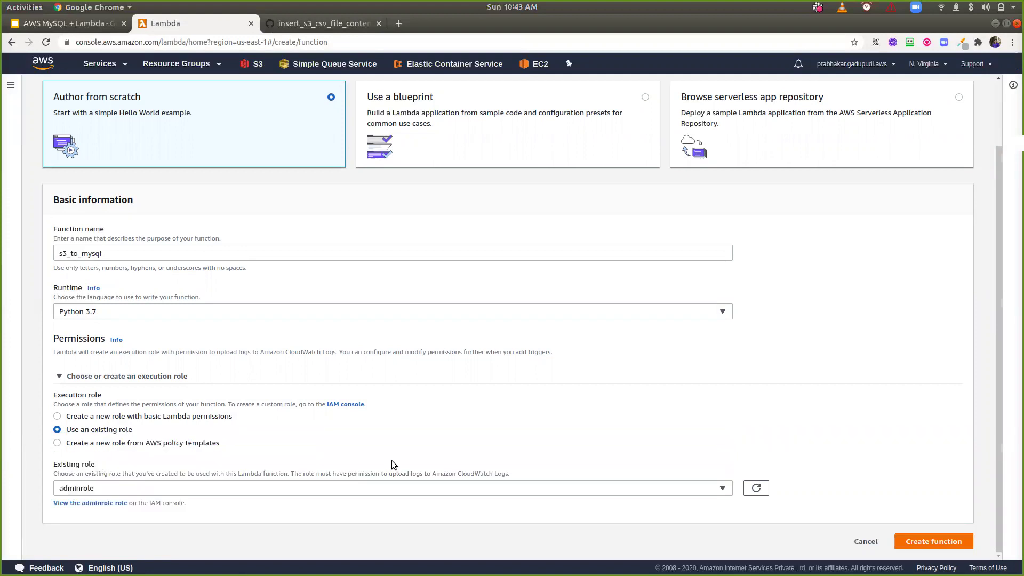
click(931, 546)
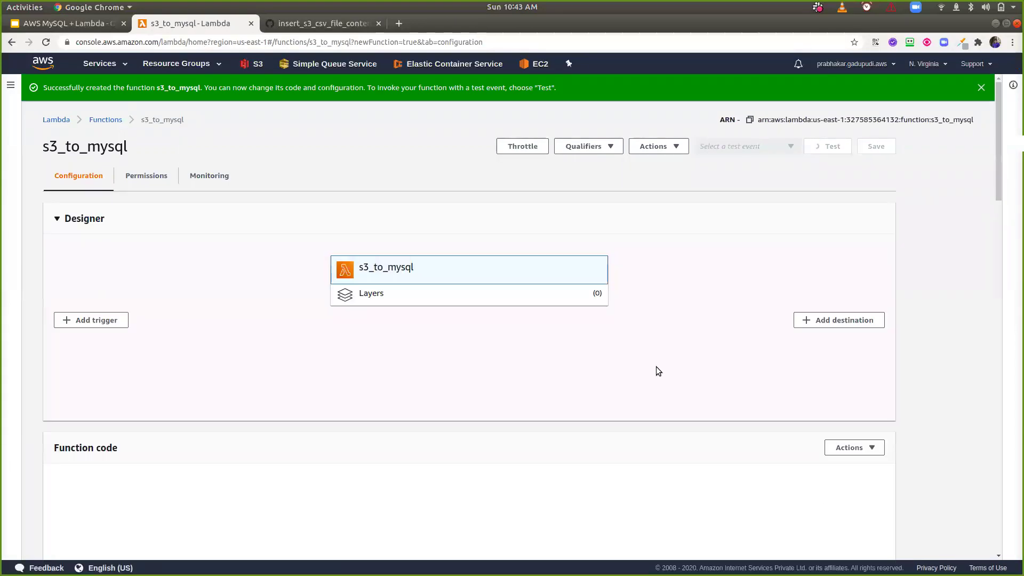
Step: Return to the GitHub README code
click(286, 24)
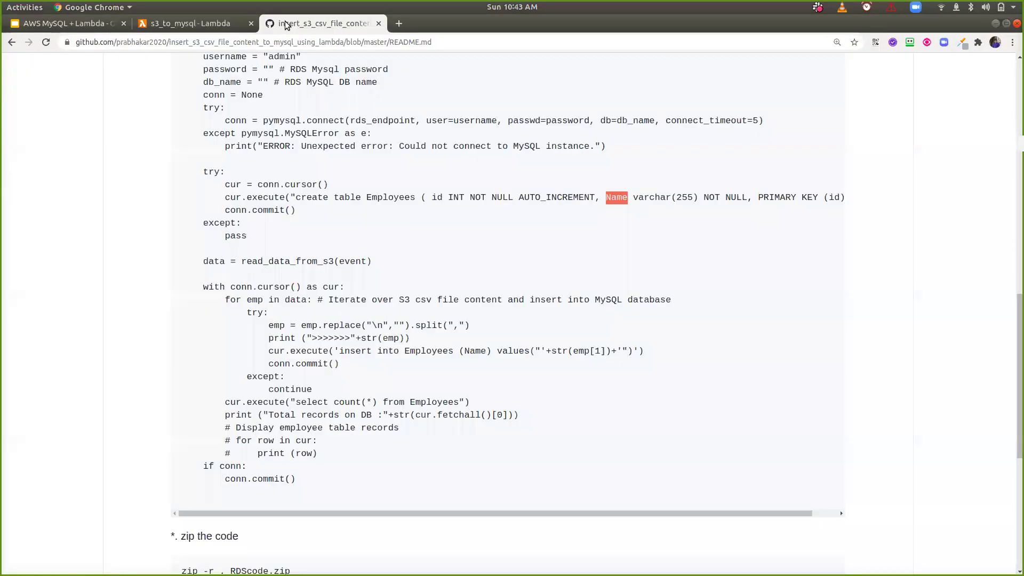
click(229, 18)
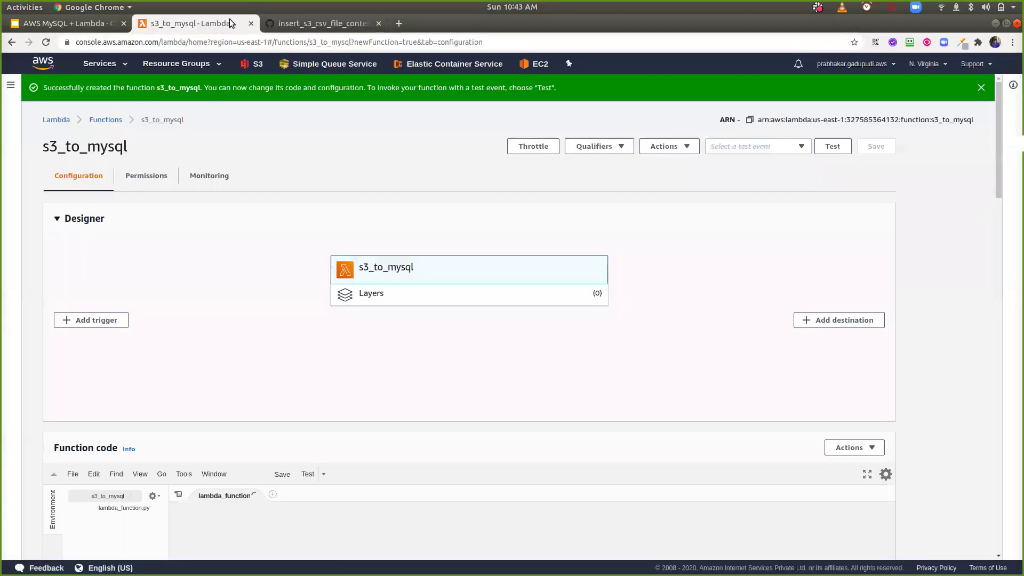
click(296, 27)
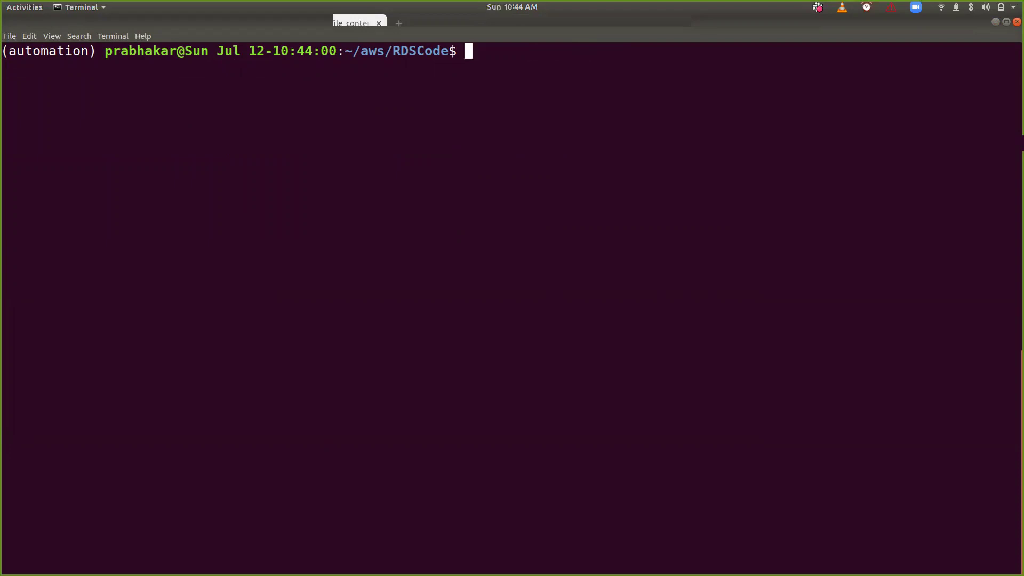
Step: Install pymysql into the current folder with pip install -t . pymysql and check the listing
text(pip install -t .)
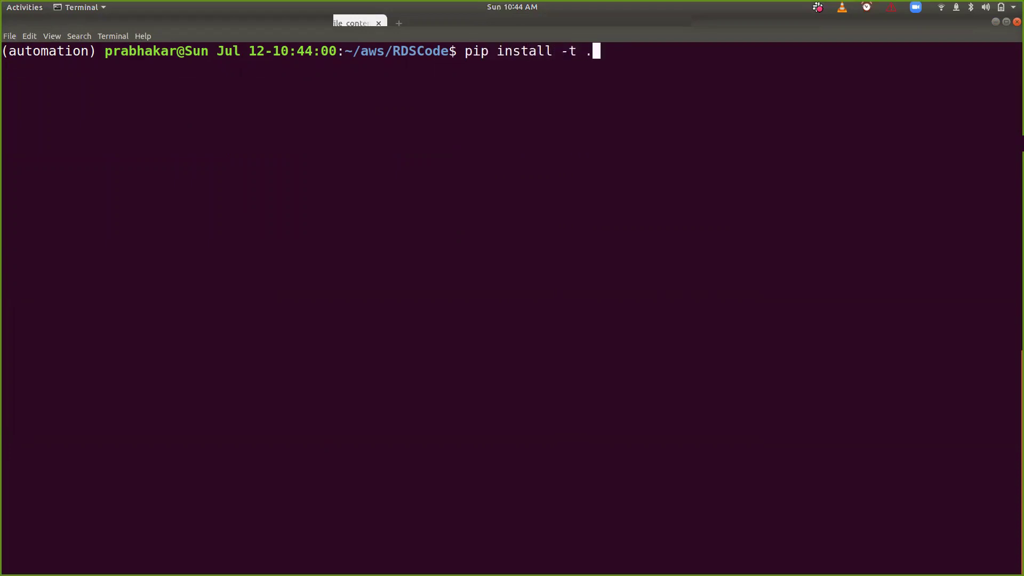
text( pymysql)
key(Return)
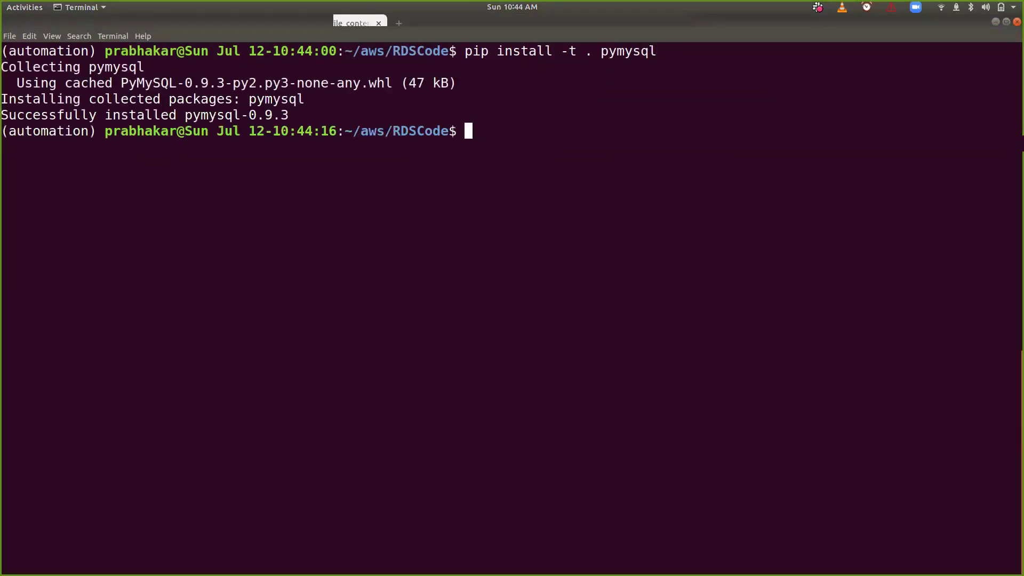
text(ls)
key(Return)
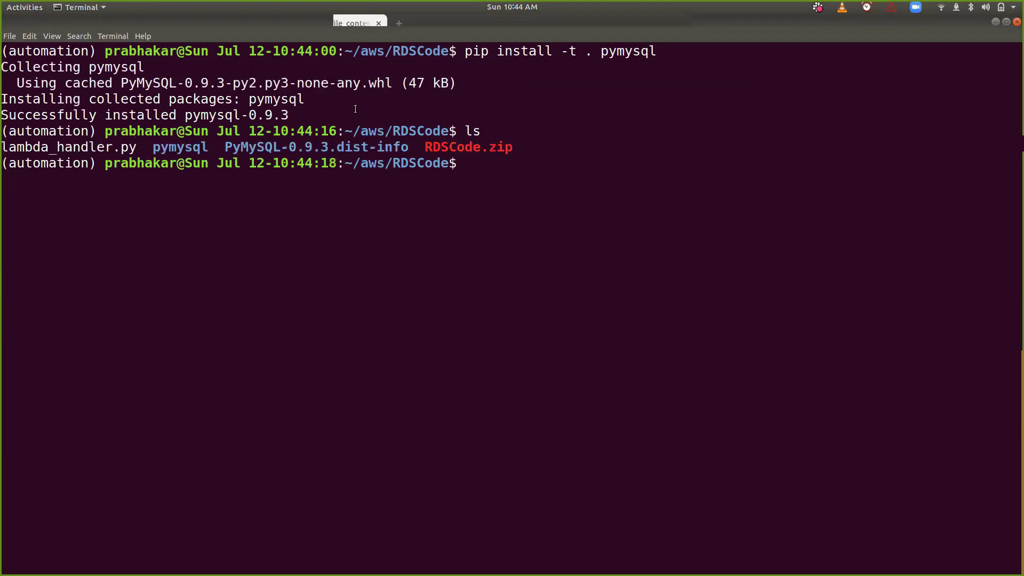
double_click(183, 149)
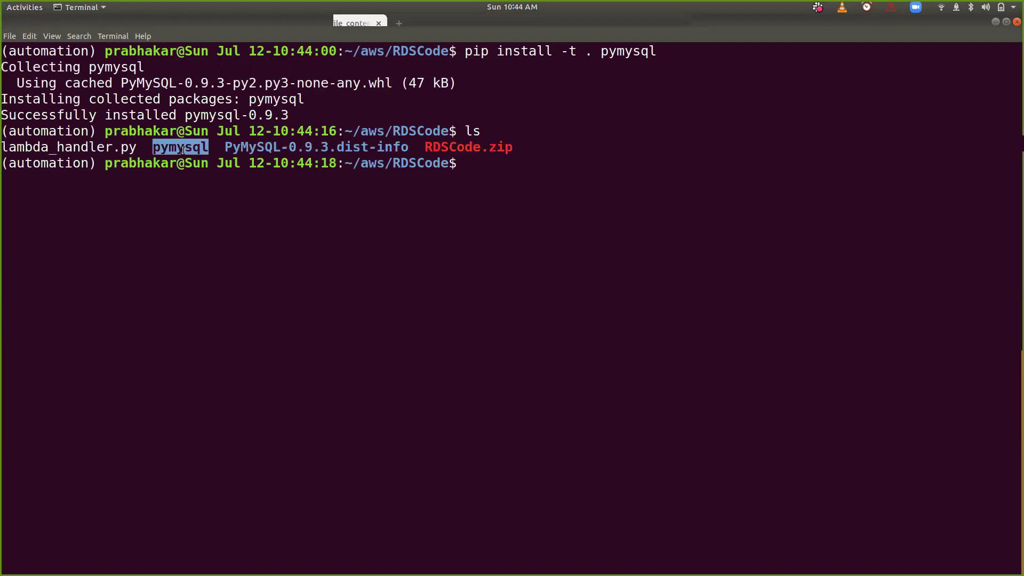
double_click(255, 149)
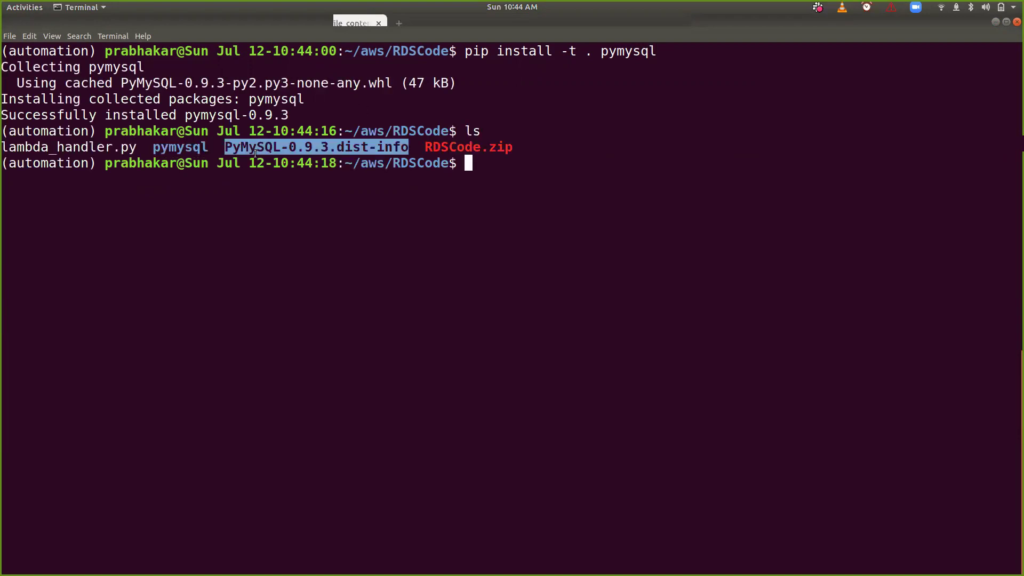
click(169, 151)
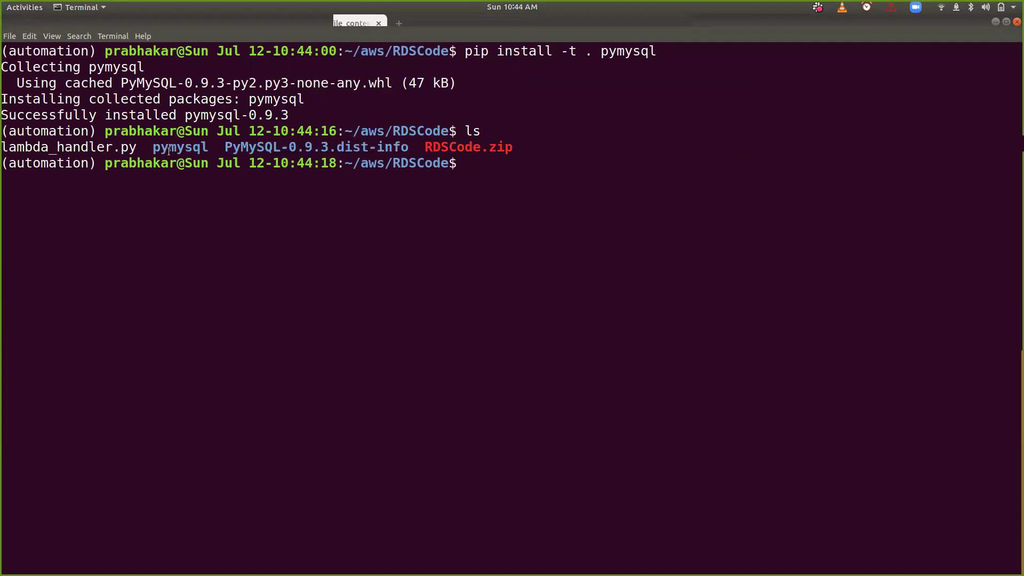
double_click(198, 148)
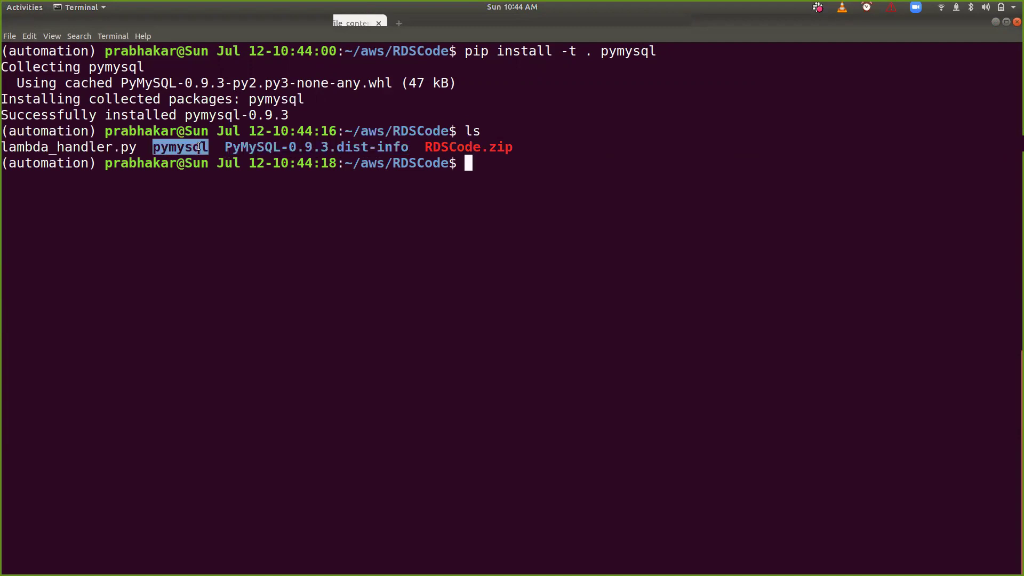
click(366, 199)
Step: Delete RDSCode.zip with rm -rf and list the folder in detail
text(rm )
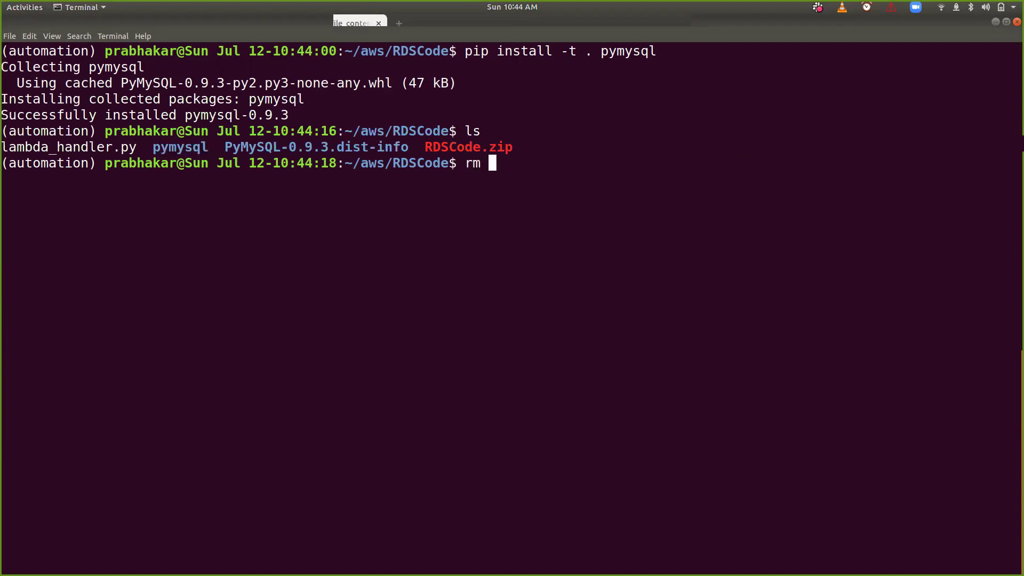
text(- RD)
key(Tab)
key(Return)
text(ls)
key(Return)
key(Up)
key(Up)
key(Left)
key(Left)
key(Left)
key(Left)
key(Left)
key(Left)
key(Left)
key(Left)
key(Left)
key(Left)
key(Left)
key(Left)
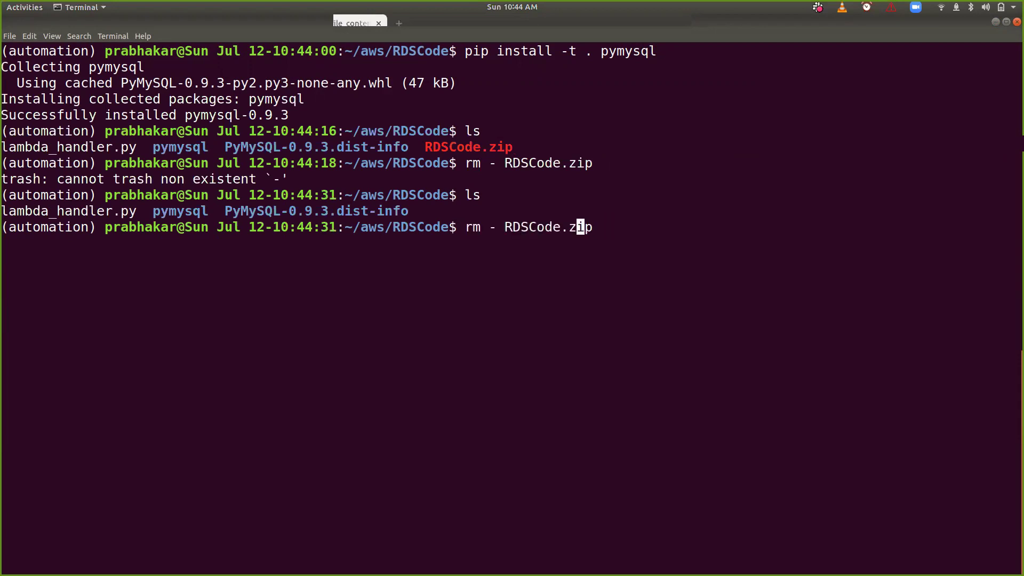
text(rf)
key(Return)
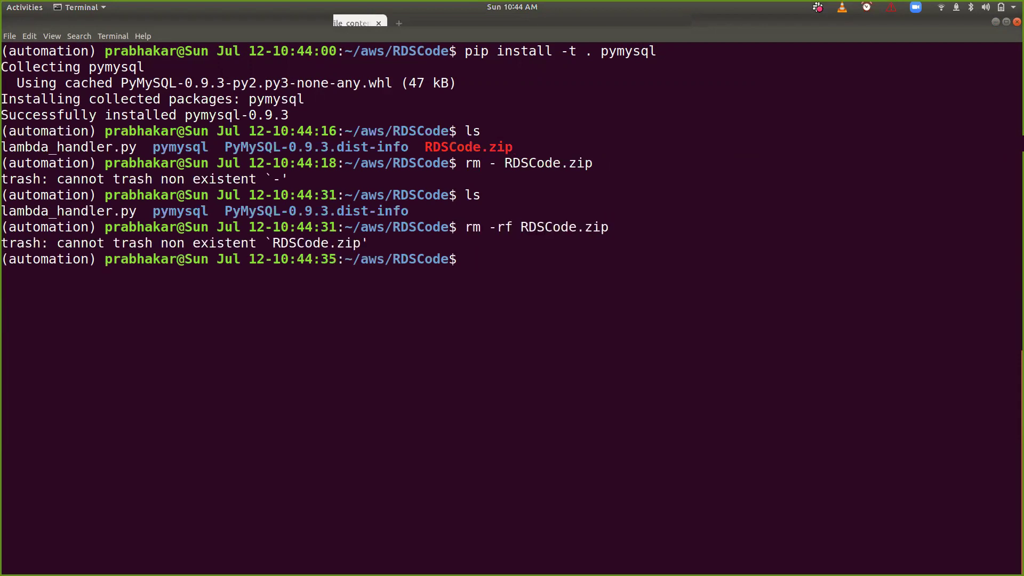
text(ll)
key(Return)
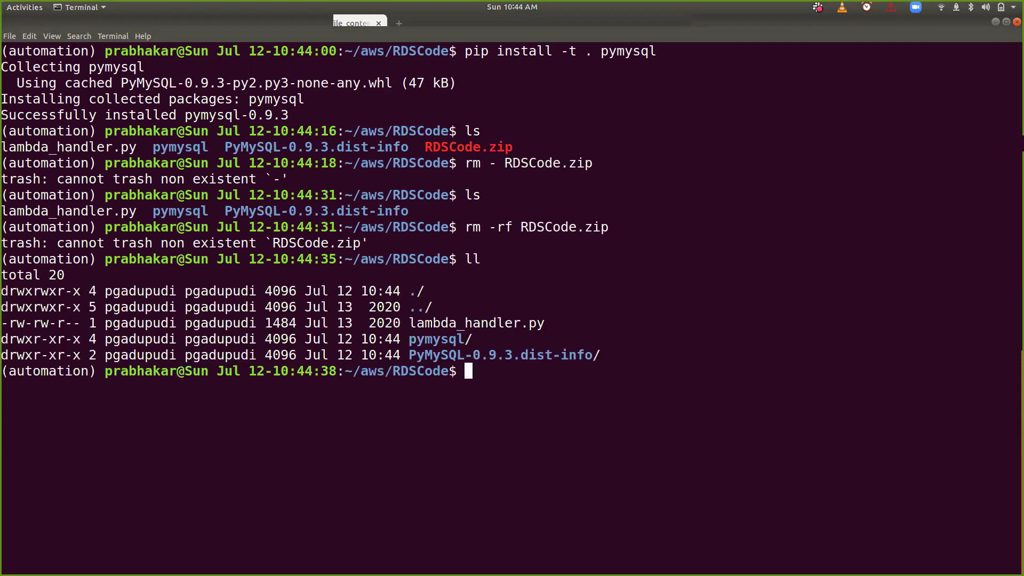
Step: Remove lambda_handler.py, then retry the command as a mv to lambda_function.py
double_click(473, 320)
text(rm)
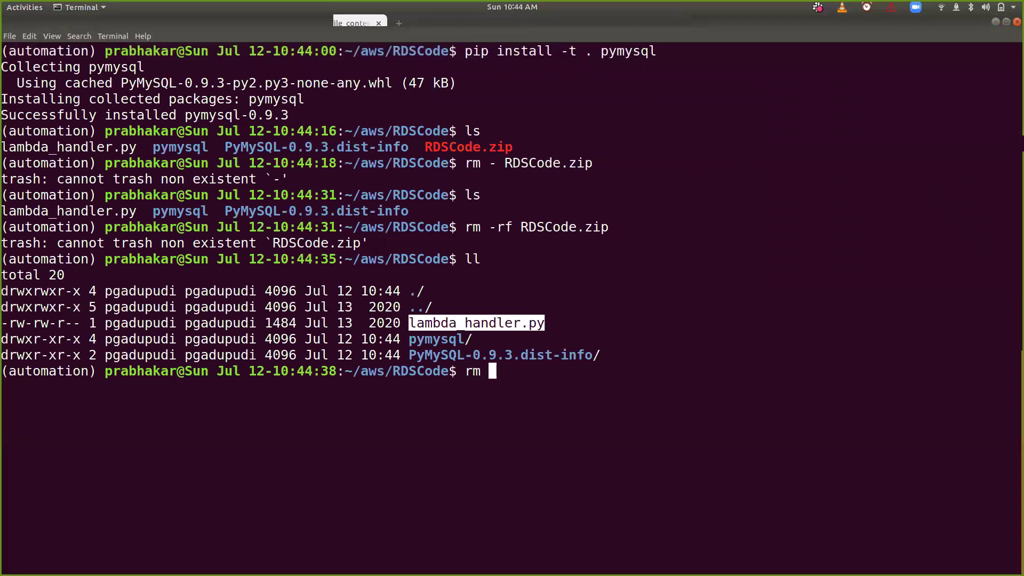
text(lambda_handler.py)
text(lambda_handler.py)
key(Left)
key(Left)
key(Left)
key(BackSpace)
key(BackSpace)
key(BackSpace)
key(BackSpace)
key(BackSpace)
key(BackSpace)
key(BackSpace)
text(funct)
key(Return)
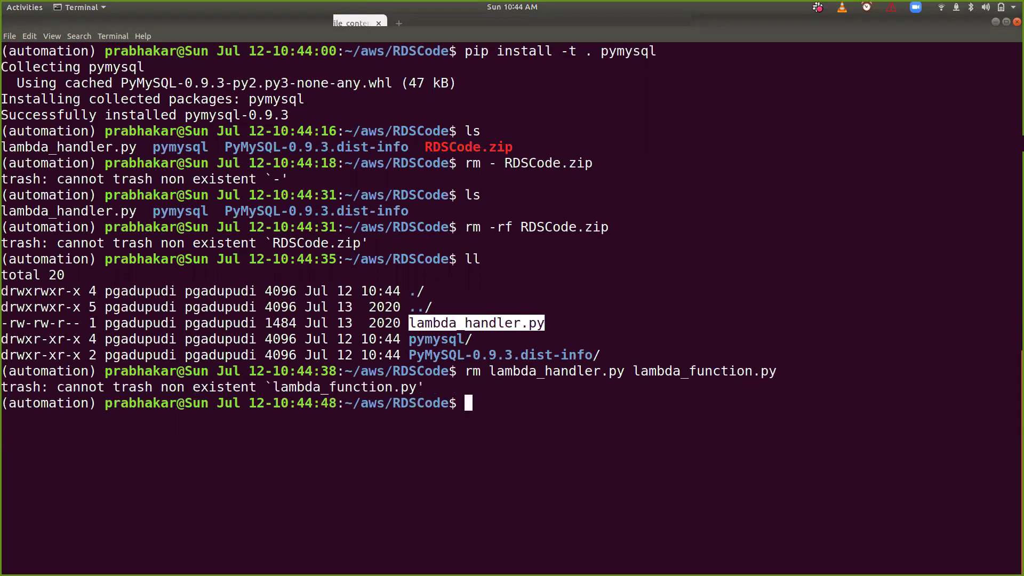
key(Up)
key(Home)
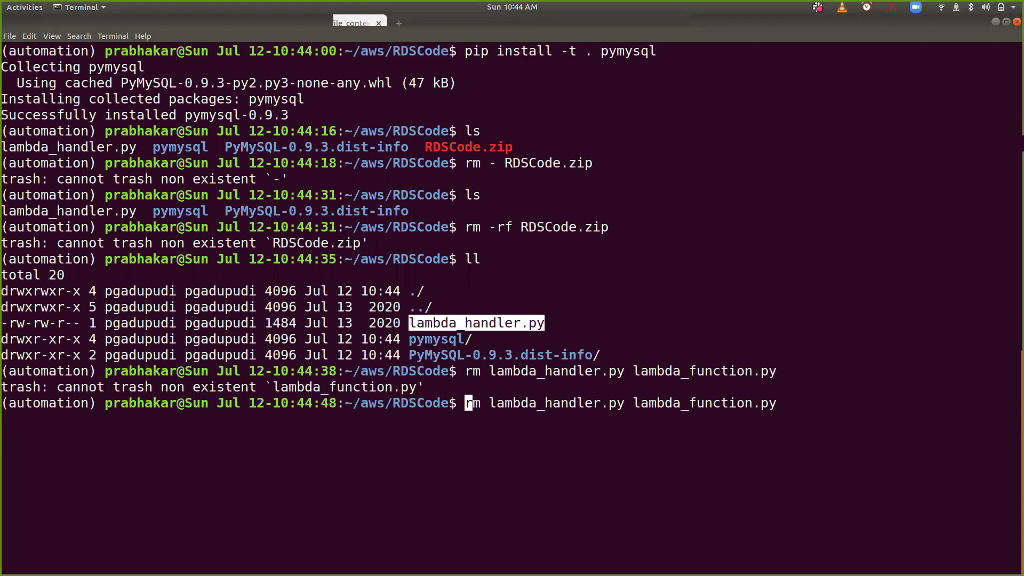
key(Delete)
key(Delete)
text(mv)
key(Return)
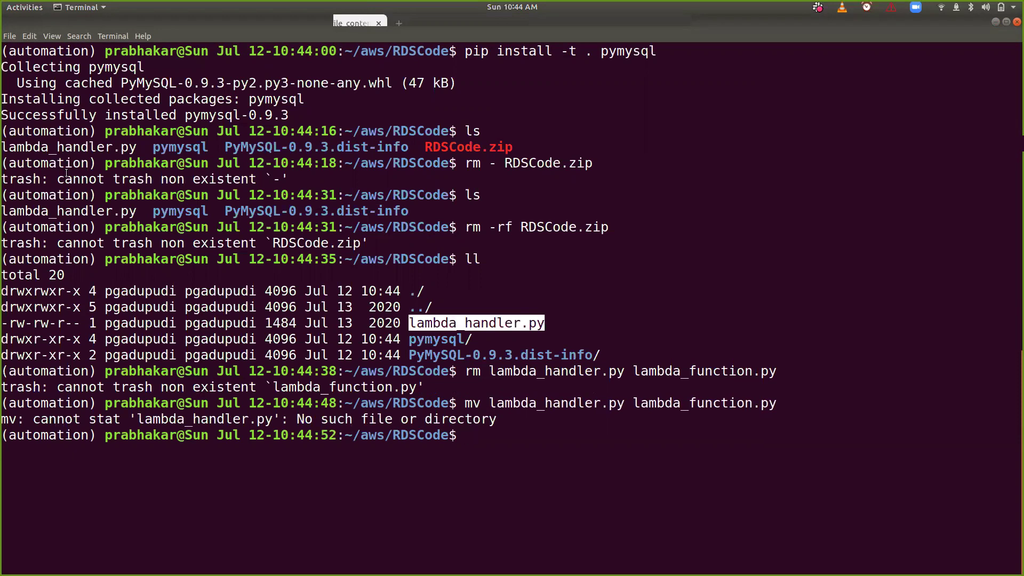
Step: Open a new lambda_function.py in vi and switch back to the README
text(vi lambda_function.py)
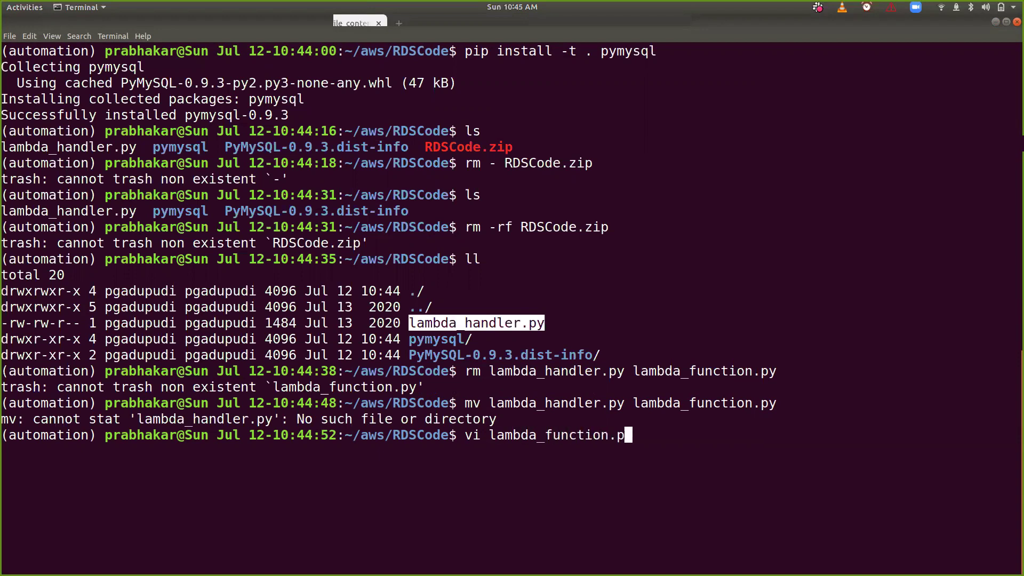
key(Return)
key(alt+Tab)
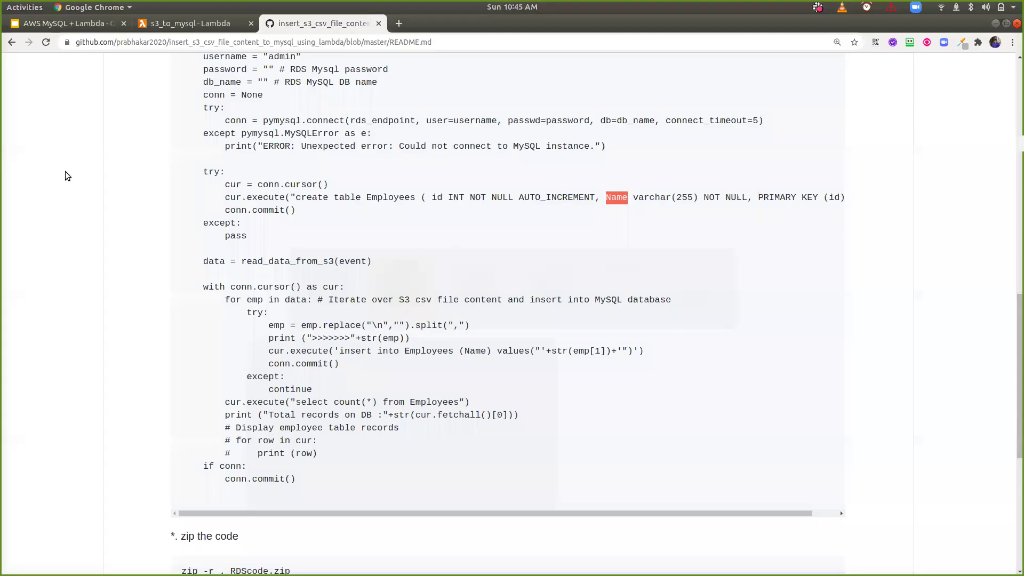
Step: Select the README handler code from its first line through conn.commit() and copy it
scroll(241, 198, up, 3)
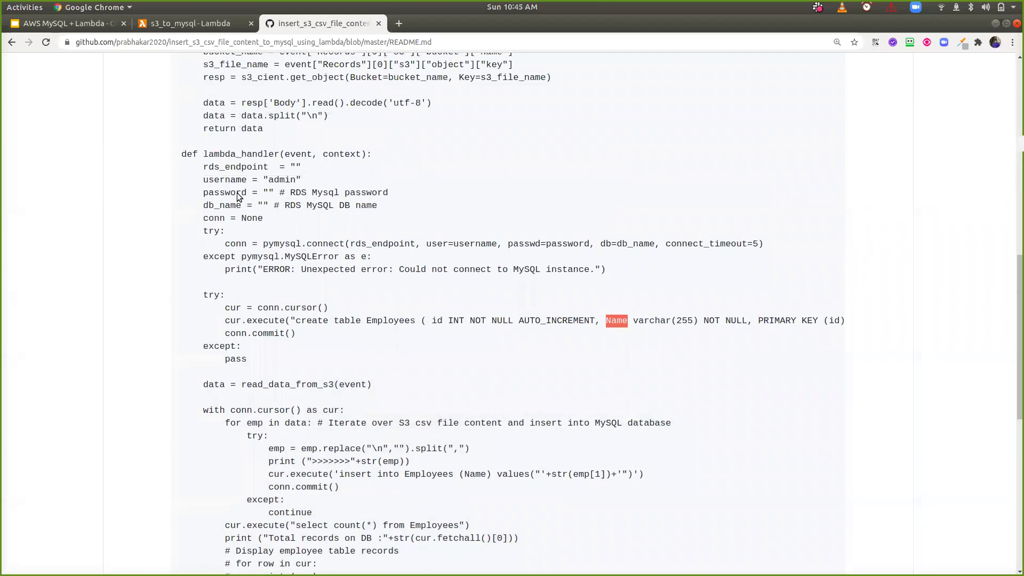
scroll(243, 161, up, 5)
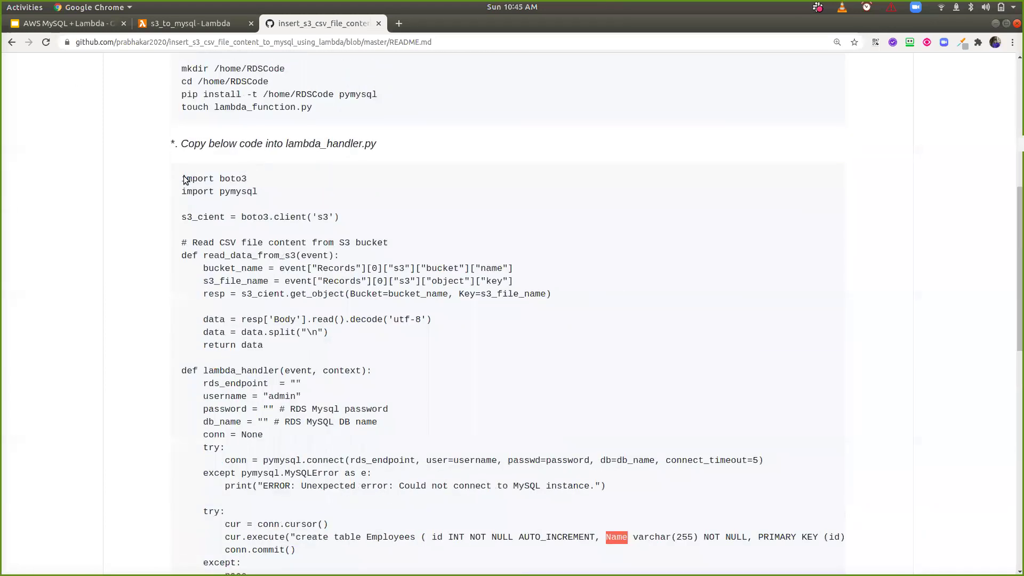
drag(182, 180, 221, 256)
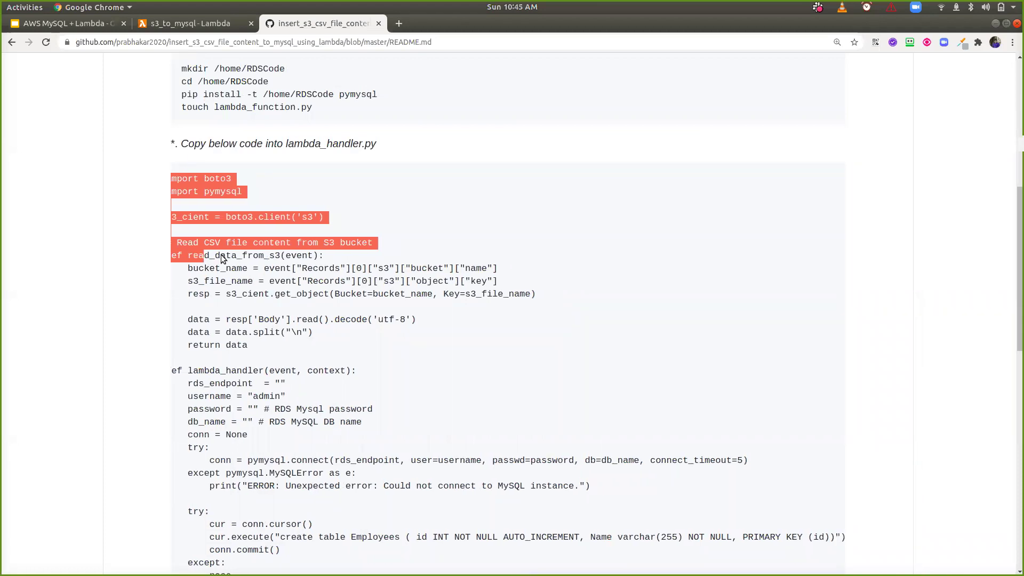
scroll(233, 370, down, 8)
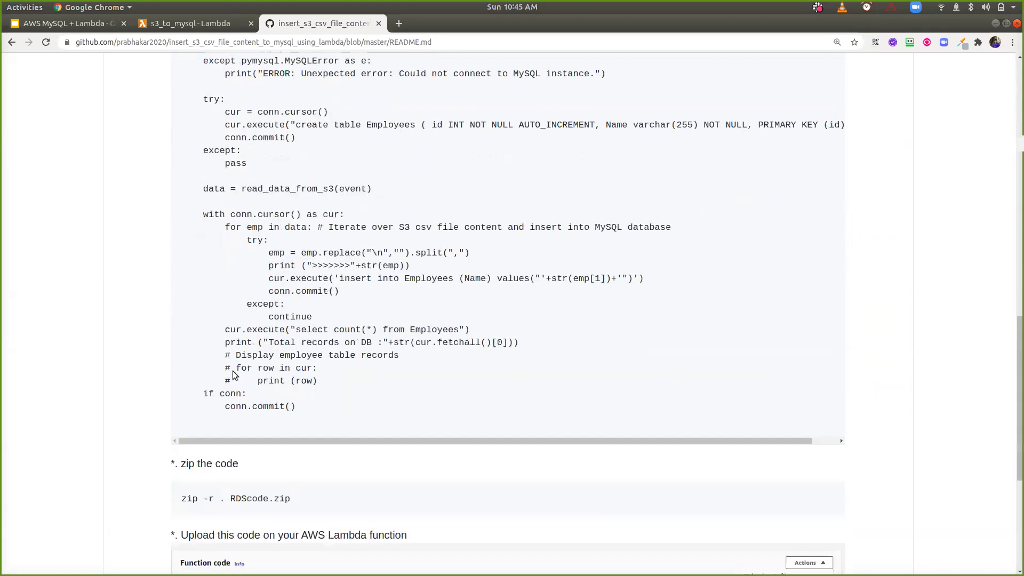
shift+click(308, 407)
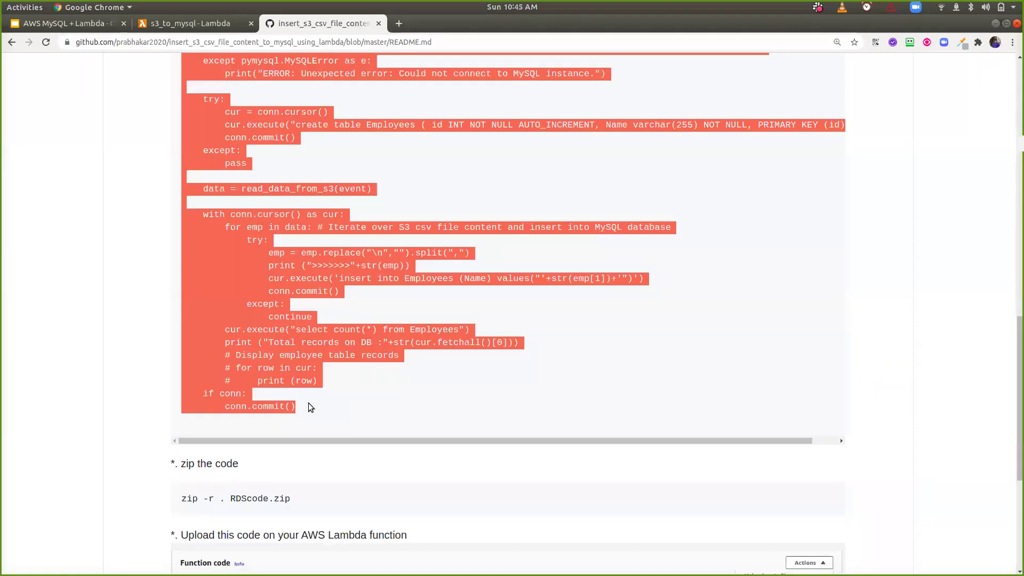
key(alt+Tab)
Step: Paste the handler code into vim and save it as lambda_function.py
key(i)
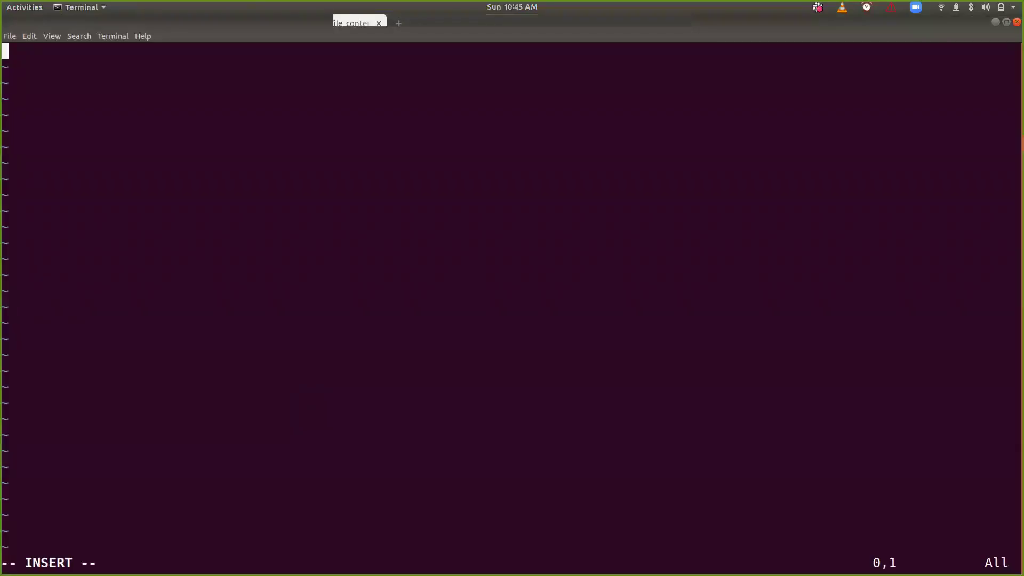
key(ctrl+shift+v)
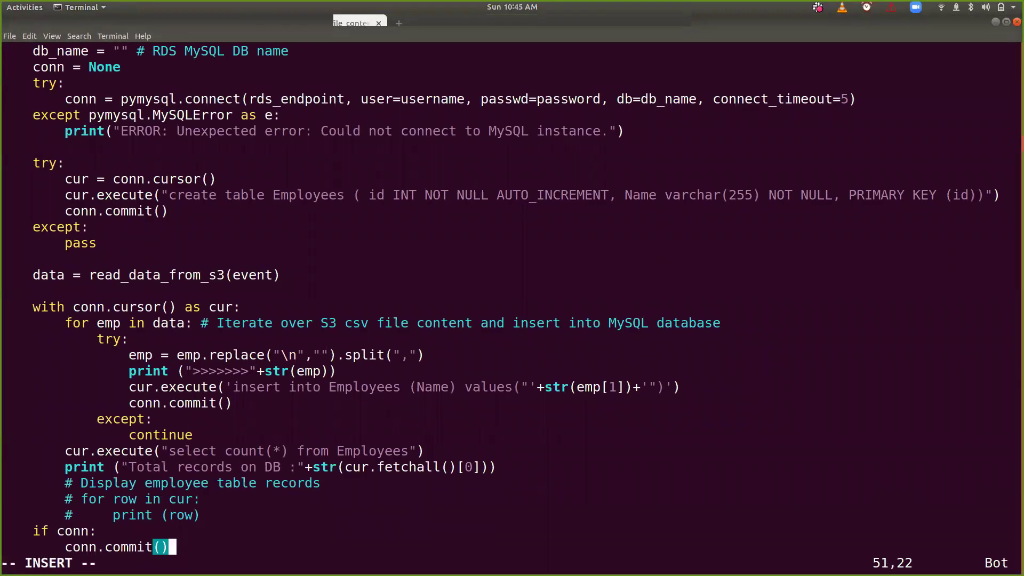
scroll(512, 299, up, 17)
key(Escape)
text(:wq)
key(Return)
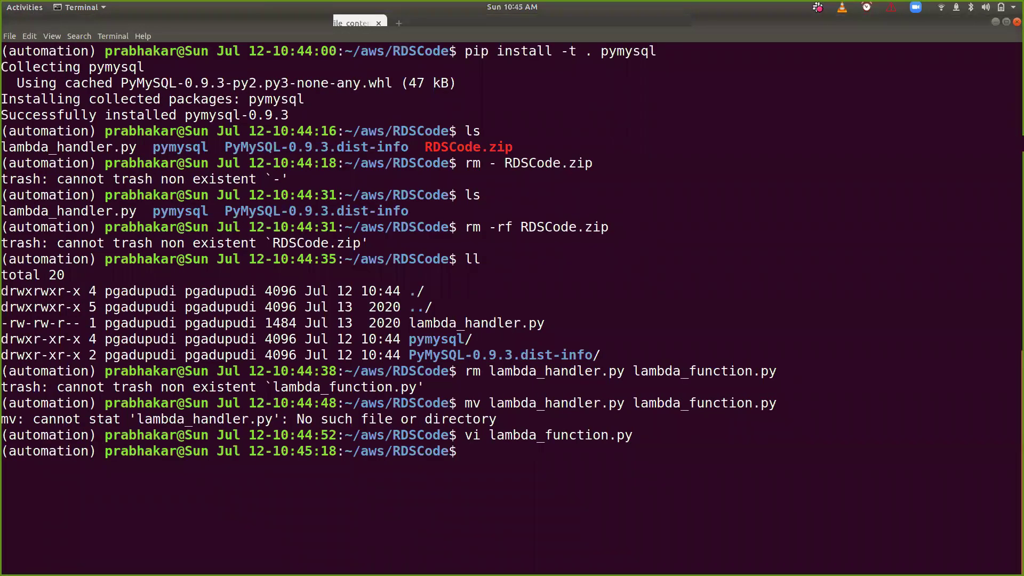
Step: Zip the folder into RDSCode.zip and list the directory to confirm it exists
text(zip -r RDSCode.zip)
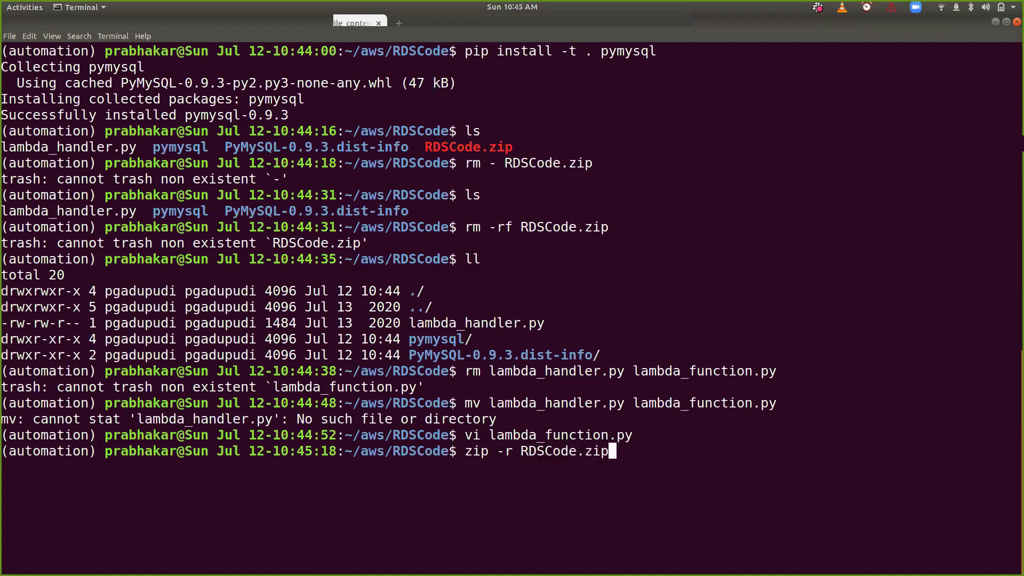
text( .)
key(Return)
text(ll)
key(Return)
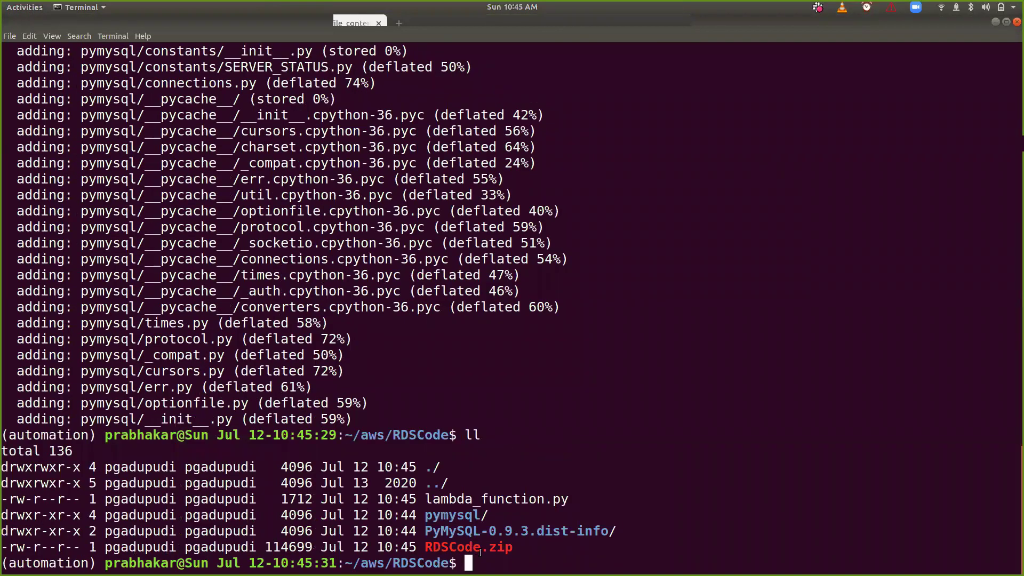
key(alt+Tab)
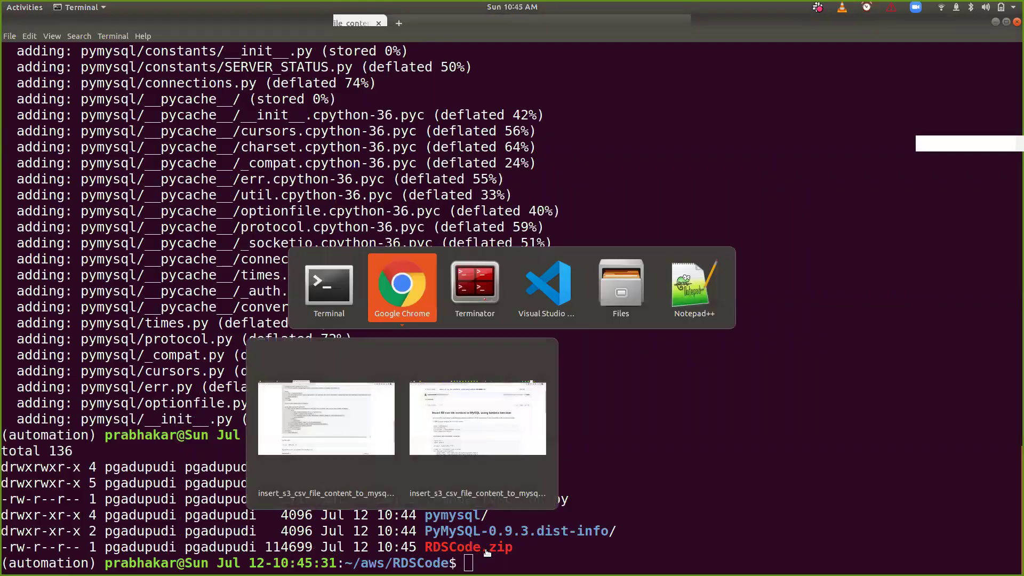
Step: Upload RDSCode/RDSCode.zip as the s3_to_mysql function code and save it
click(111, 272)
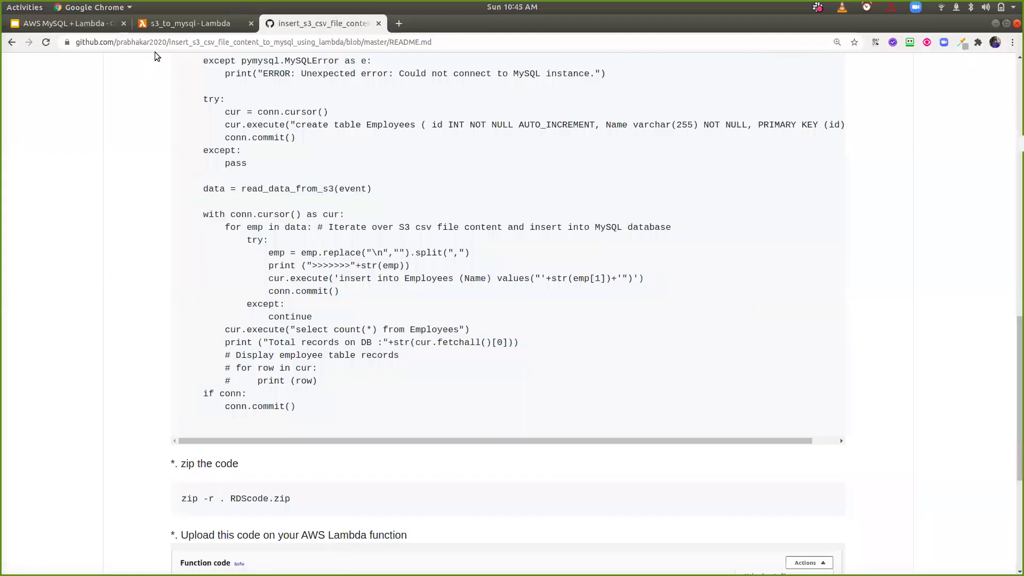
click(167, 30)
scroll(199, 260, down, 5)
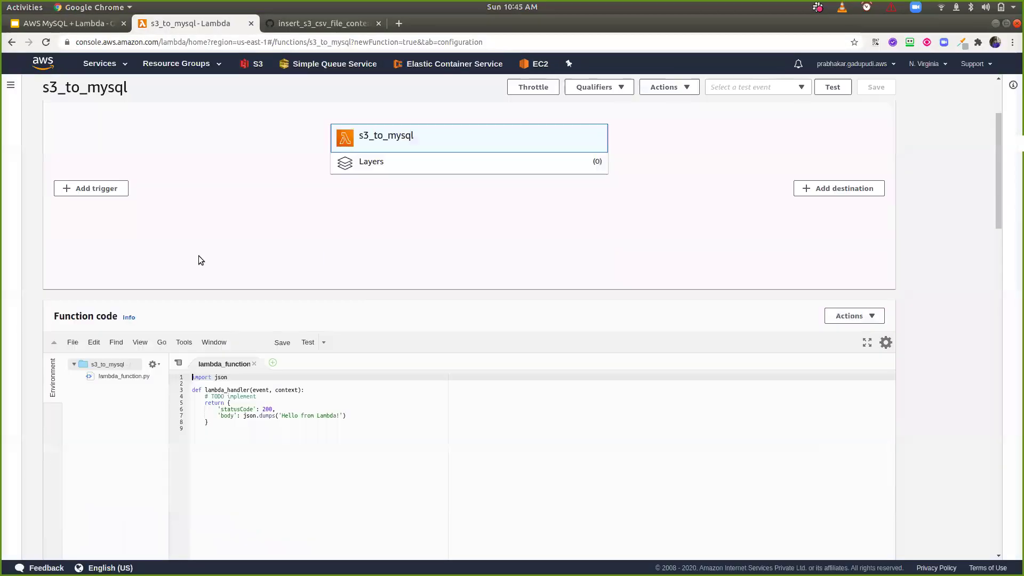
key(ctrl+equal)
key(ctrl+equal)
key(ctrl+equal)
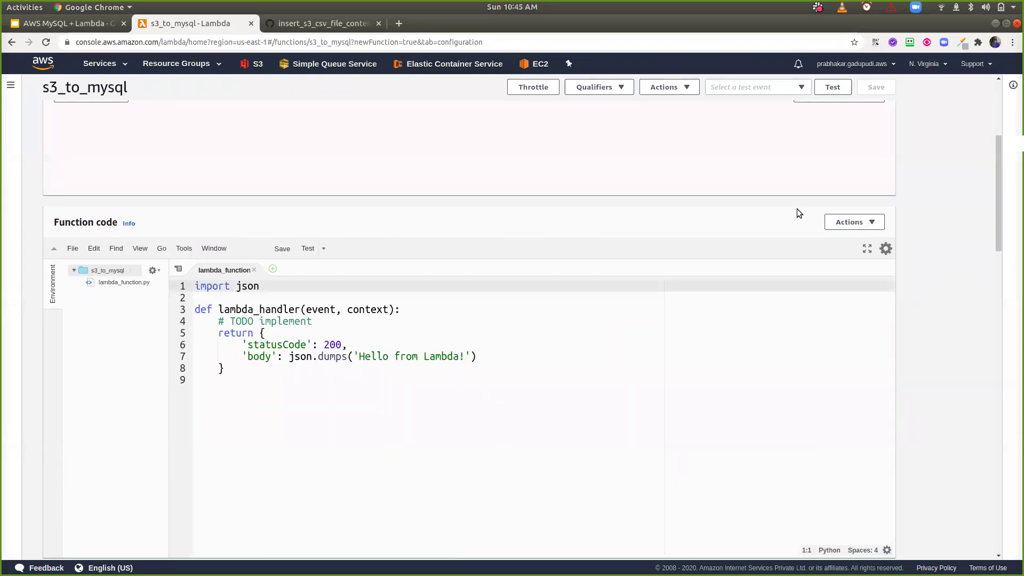
click(841, 222)
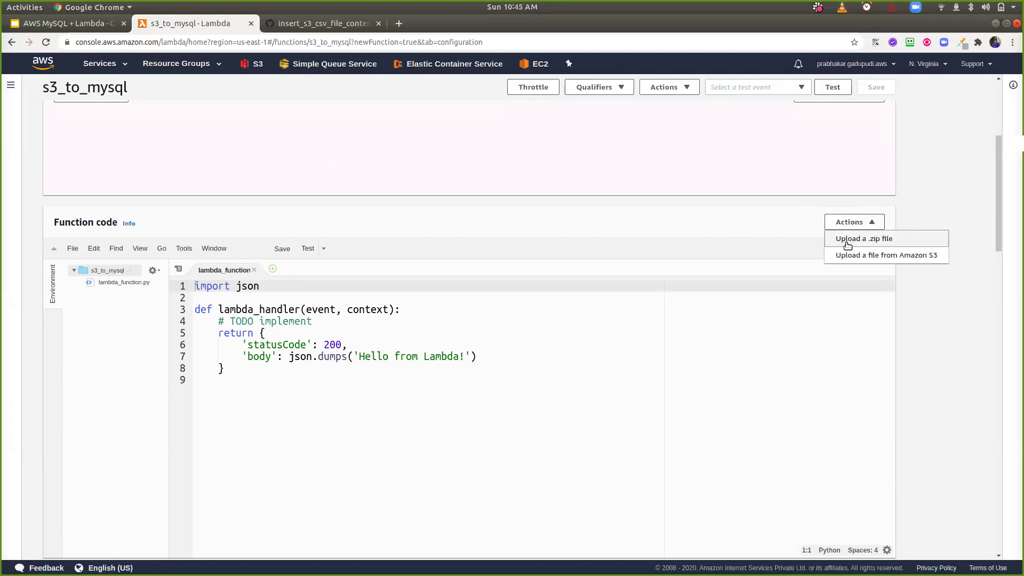
click(848, 245)
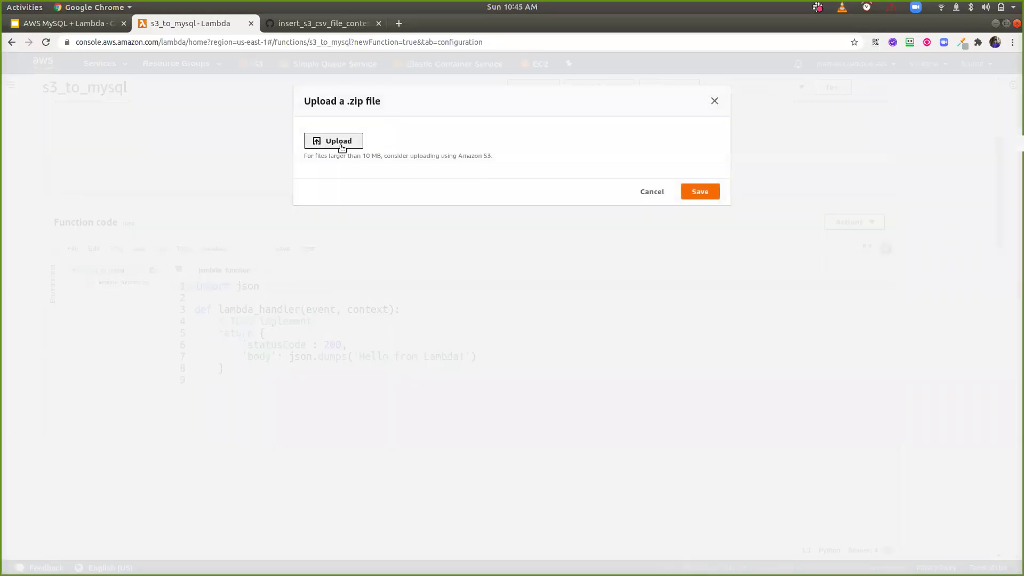
click(342, 148)
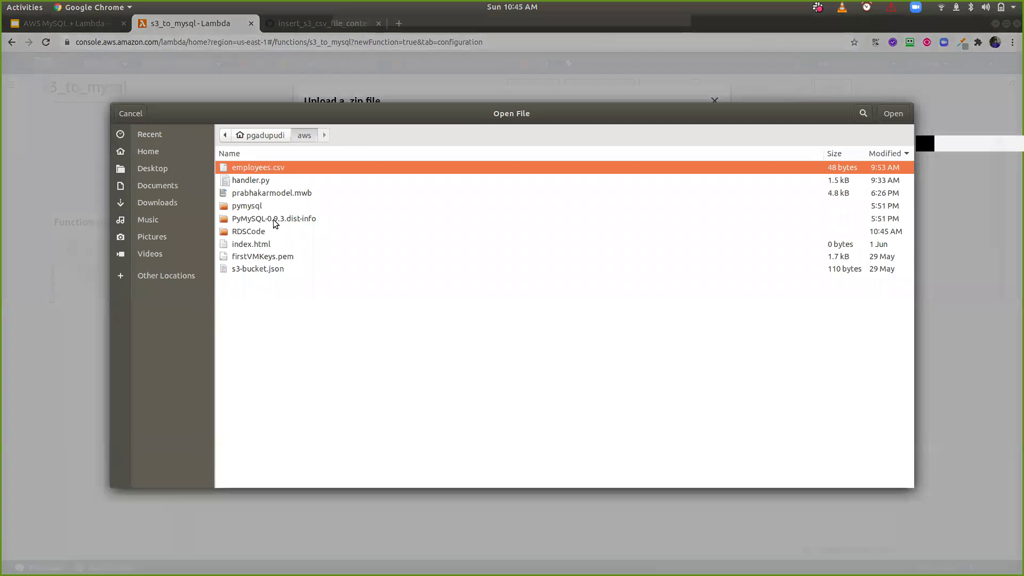
double_click(258, 231)
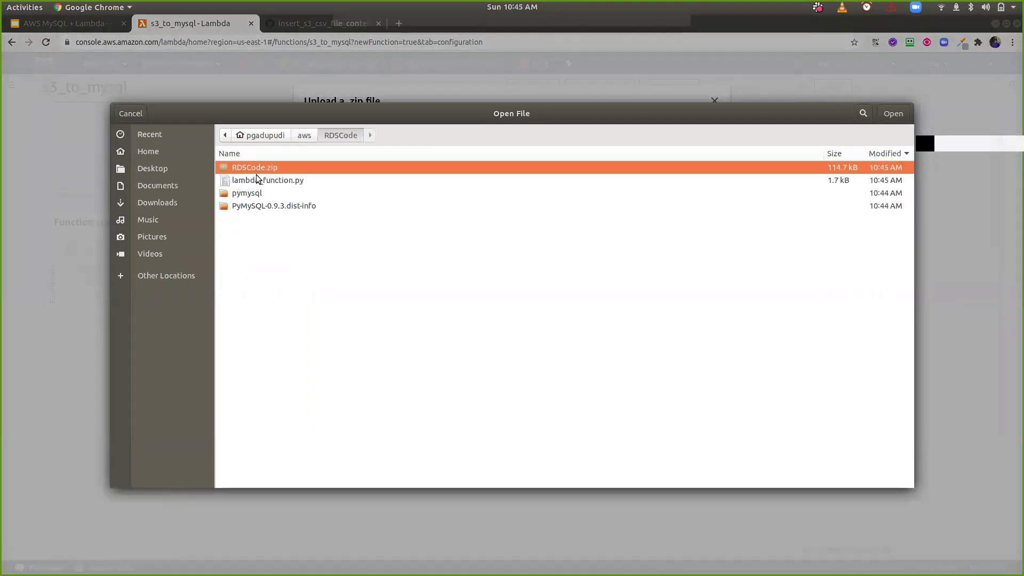
double_click(260, 173)
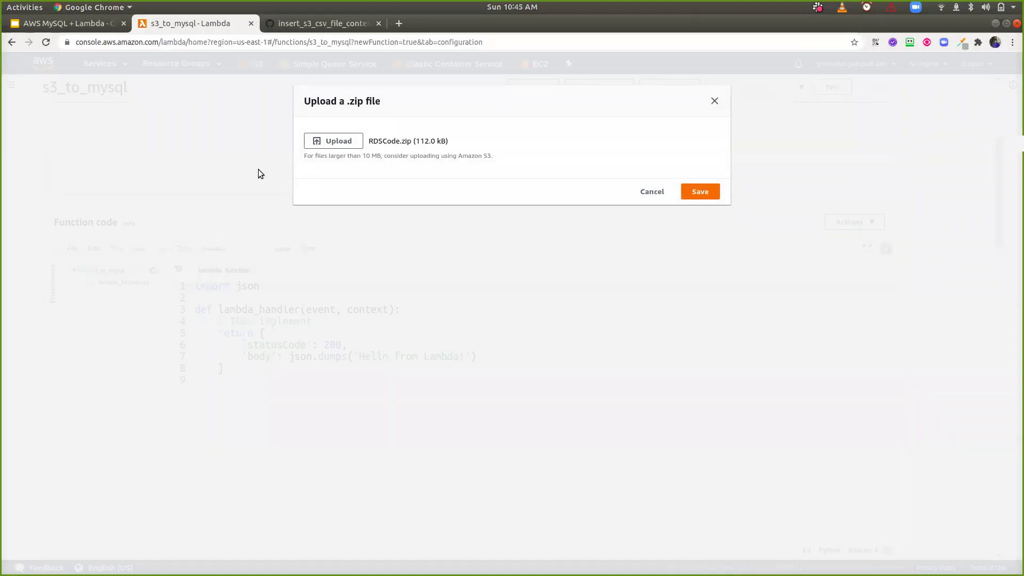
click(700, 192)
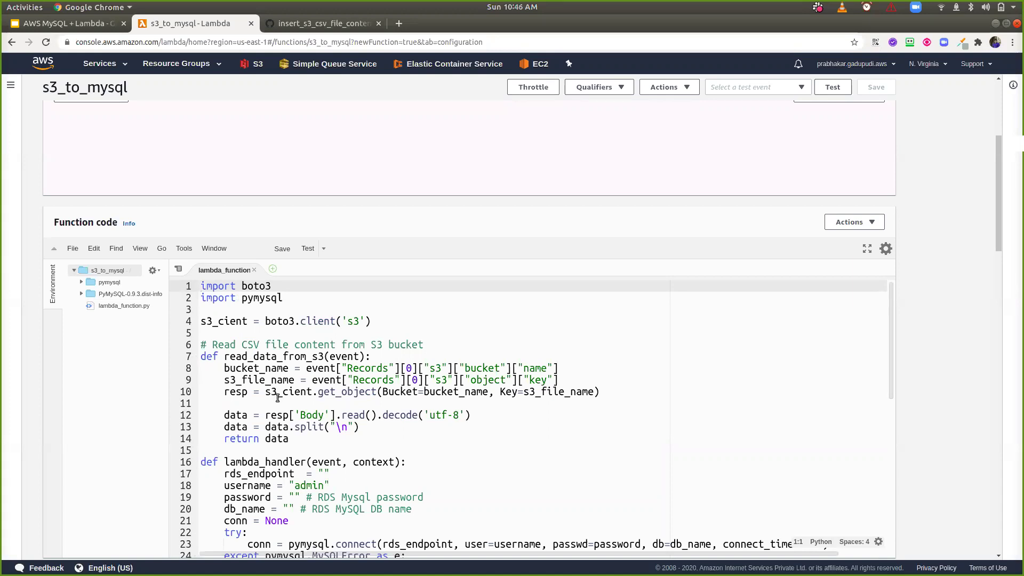
Step: Mark the rds_endpoint line in the code and open the RDS console in a new tab
scroll(278, 398, down, 5)
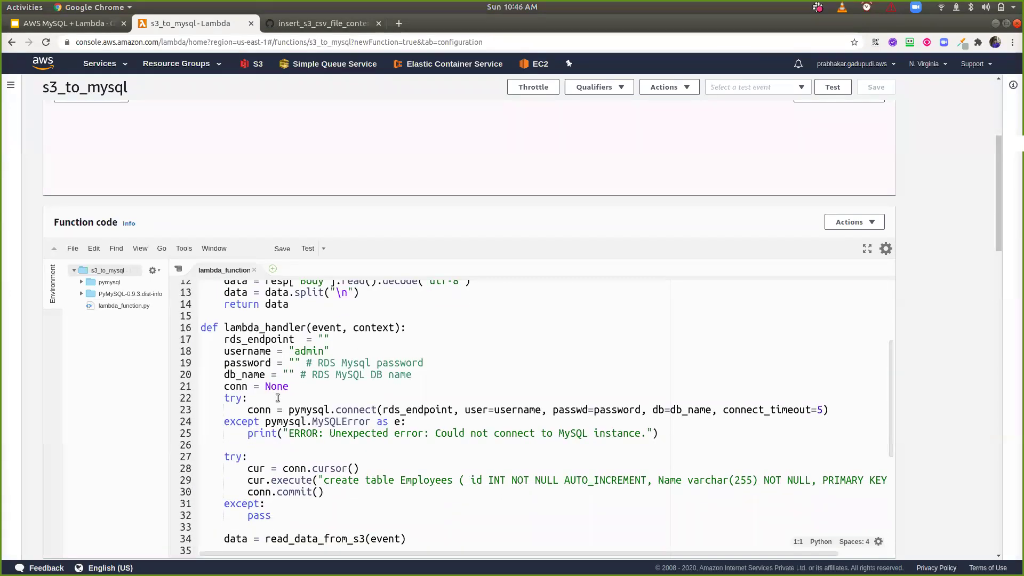
click(303, 339)
double_click(303, 339)
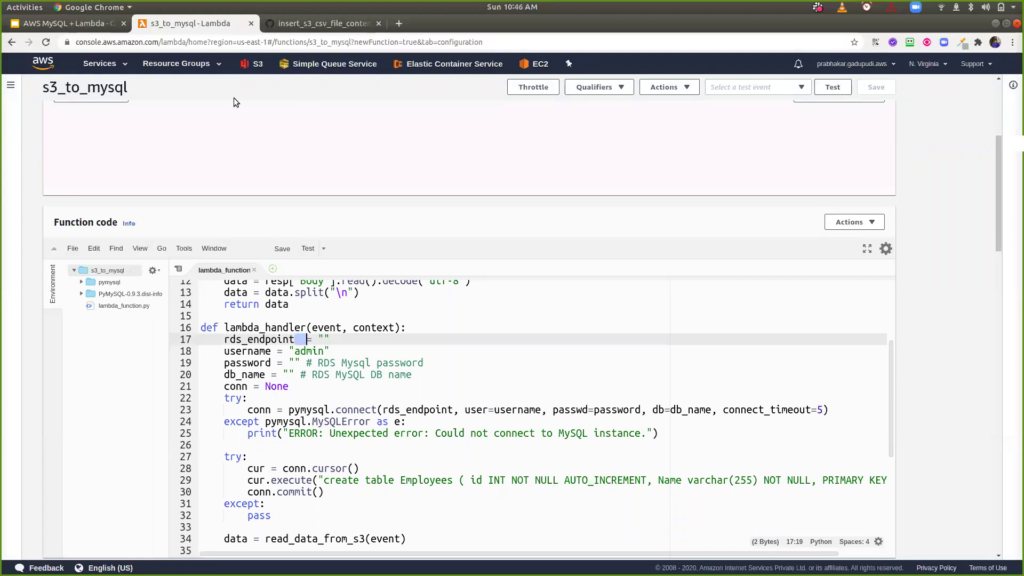
click(101, 64)
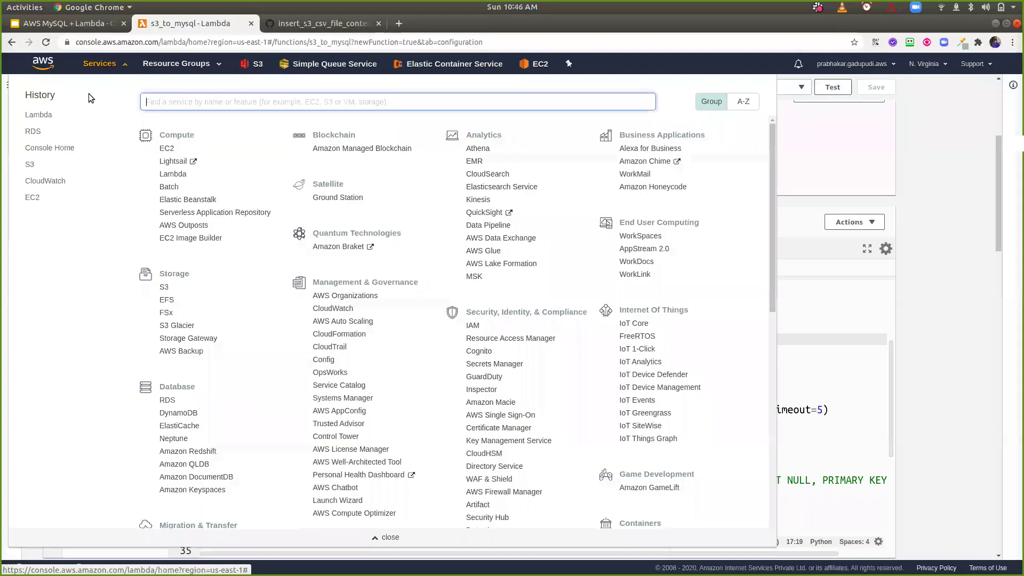
middle_click(35, 131)
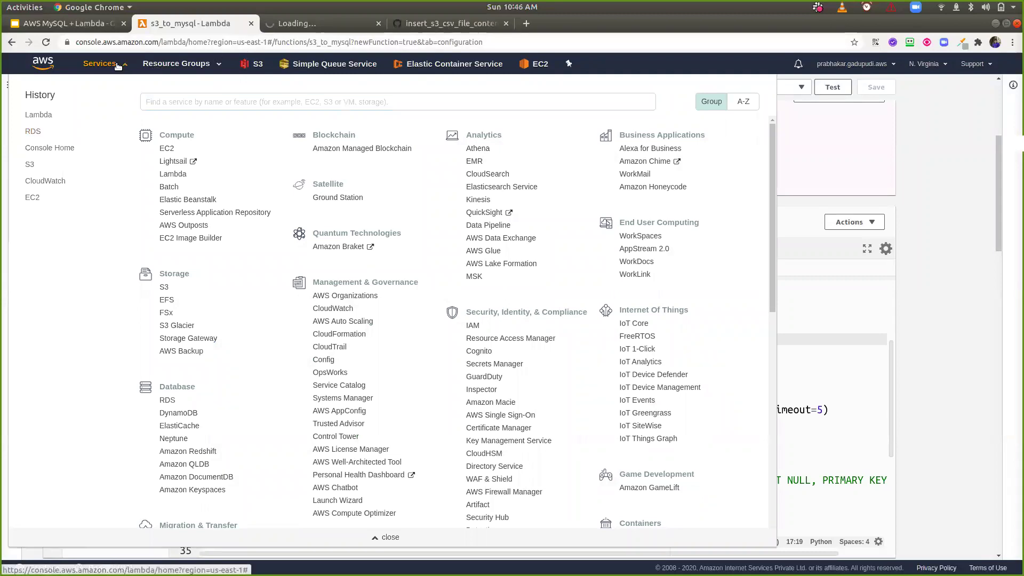
key(Escape)
click(302, 28)
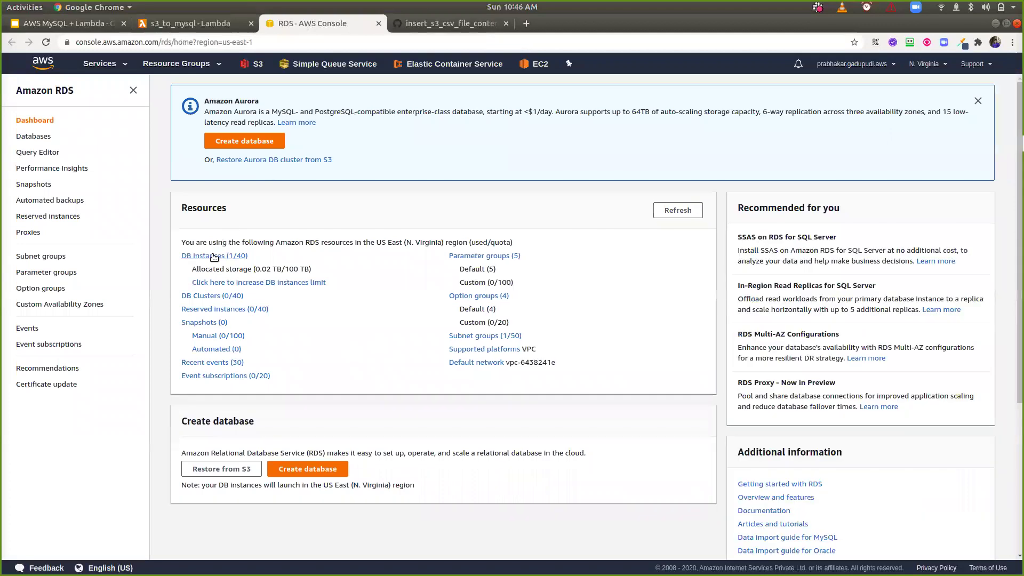
Step: Copy the transaction-instance database endpoint and return to the Lambda code
click(214, 257)
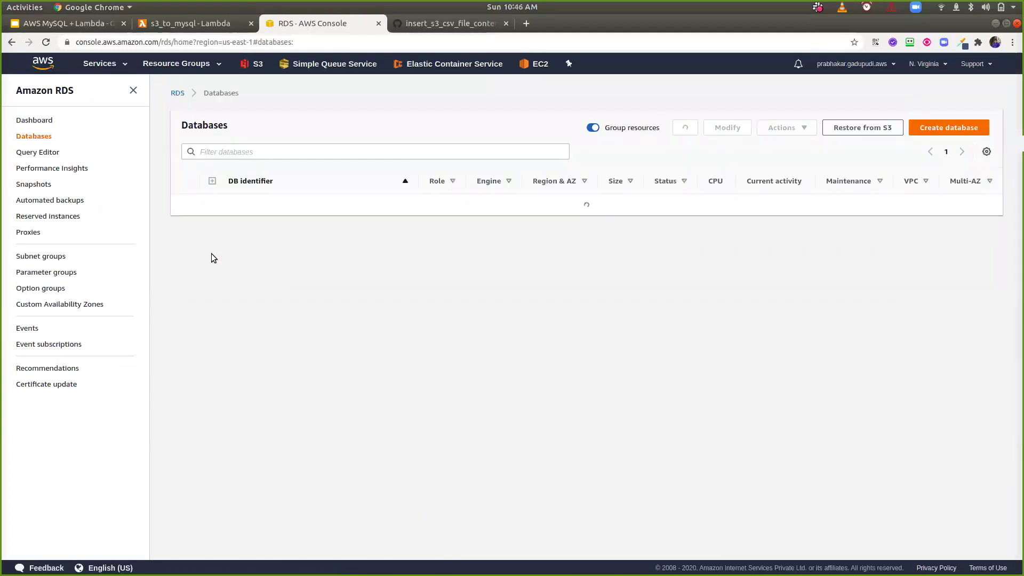
click(241, 202)
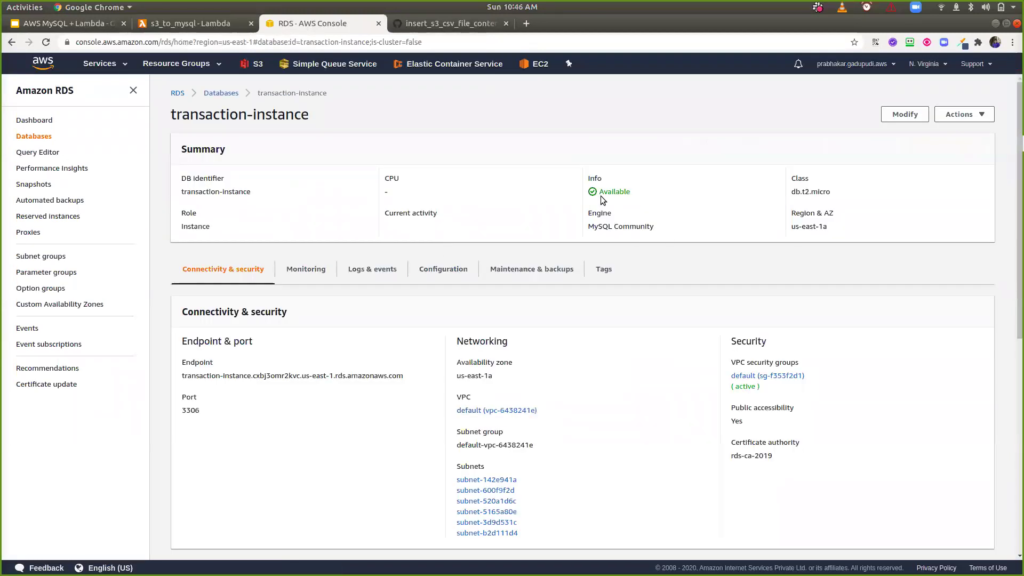
double_click(259, 375)
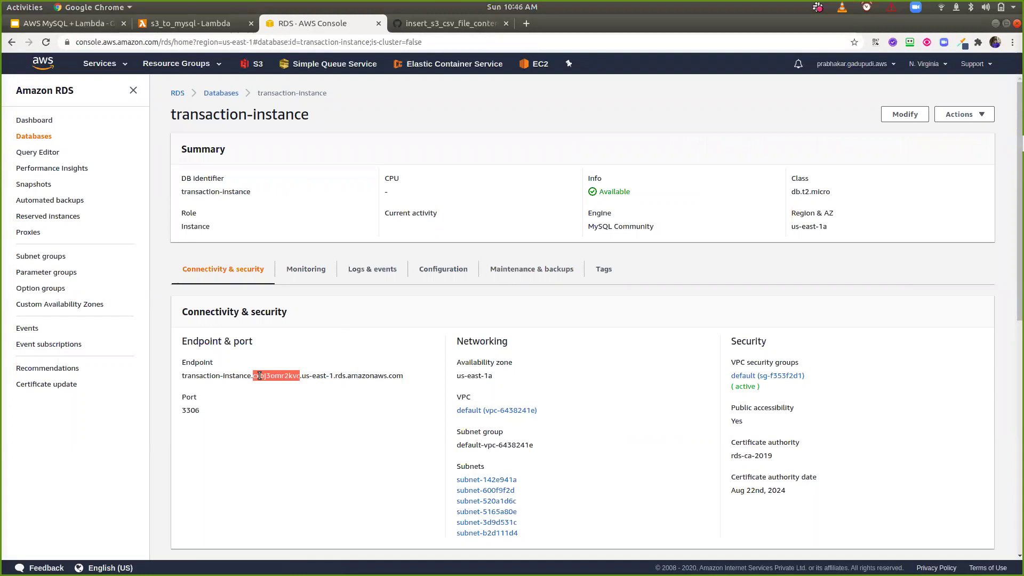
click(259, 376)
key(ctrl+c)
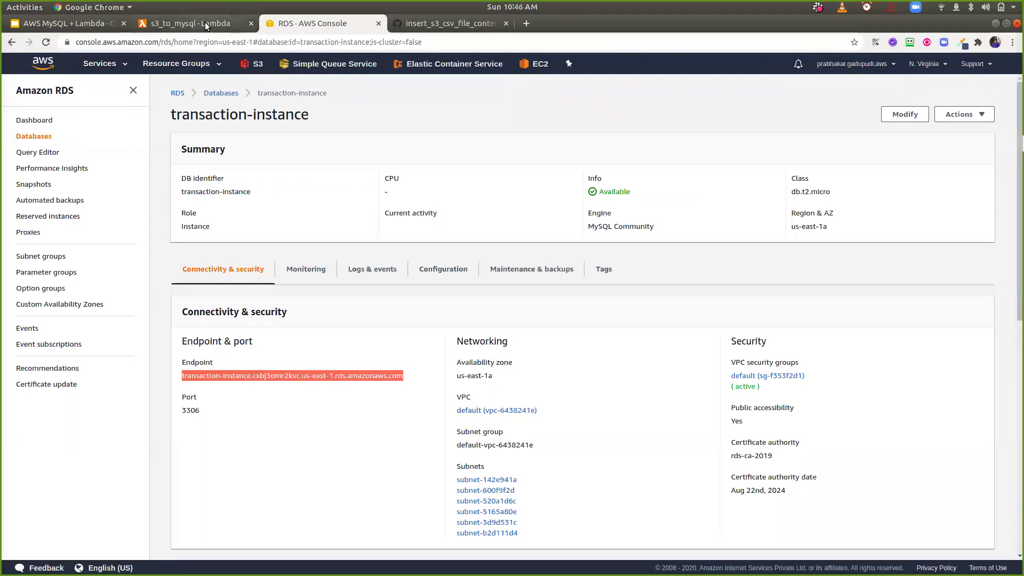
click(227, 23)
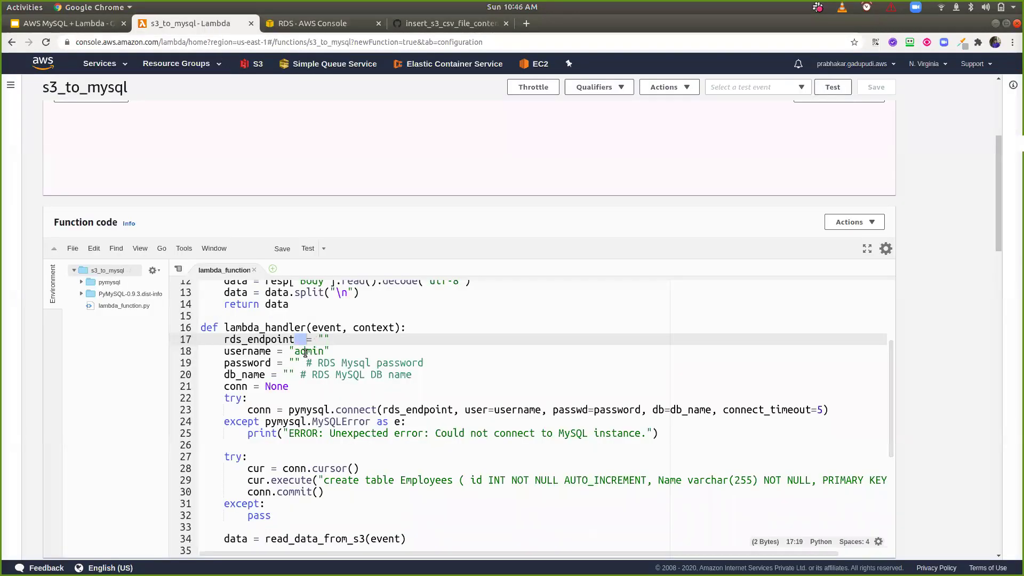
Step: Paste the RDS endpoint, fill in the database password, set db_name to employees, and save
click(323, 339)
key(ctrl+v)
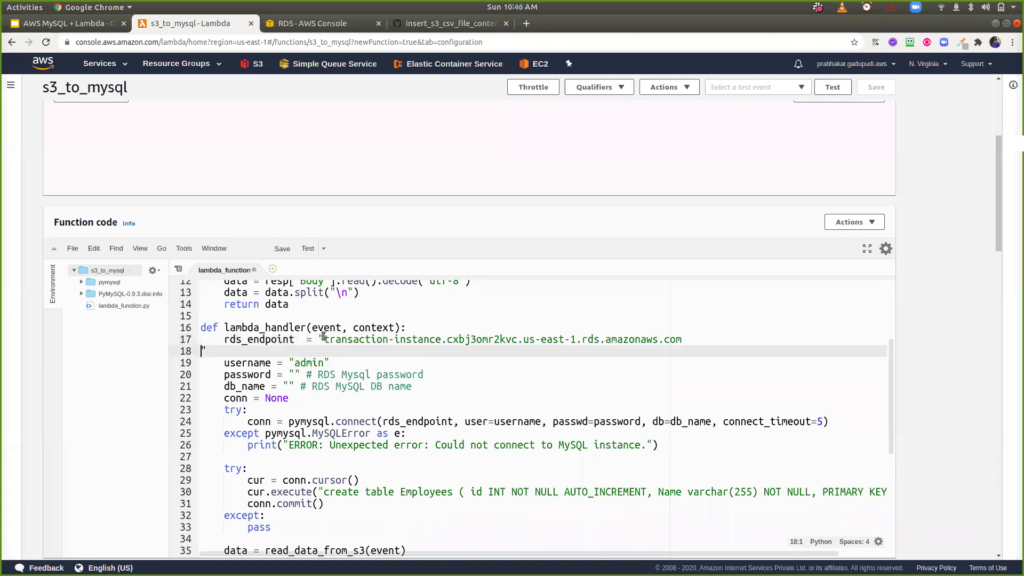
key(BackSpace)
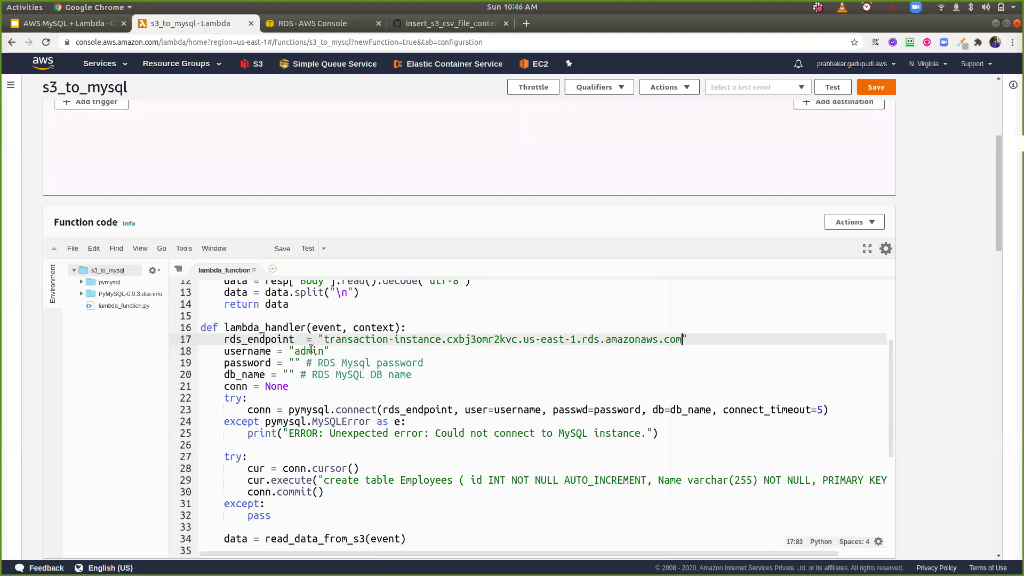
click(293, 362)
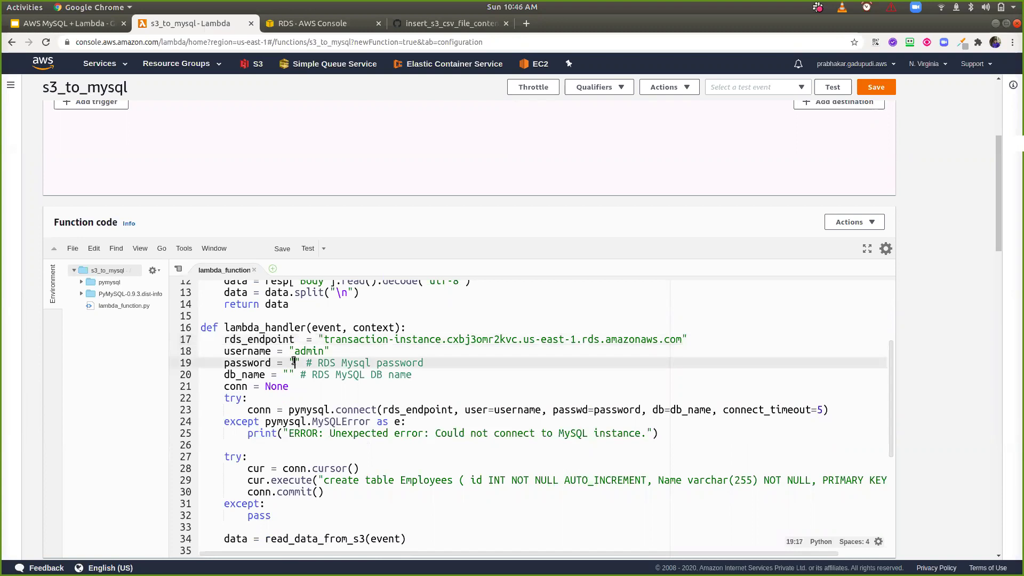
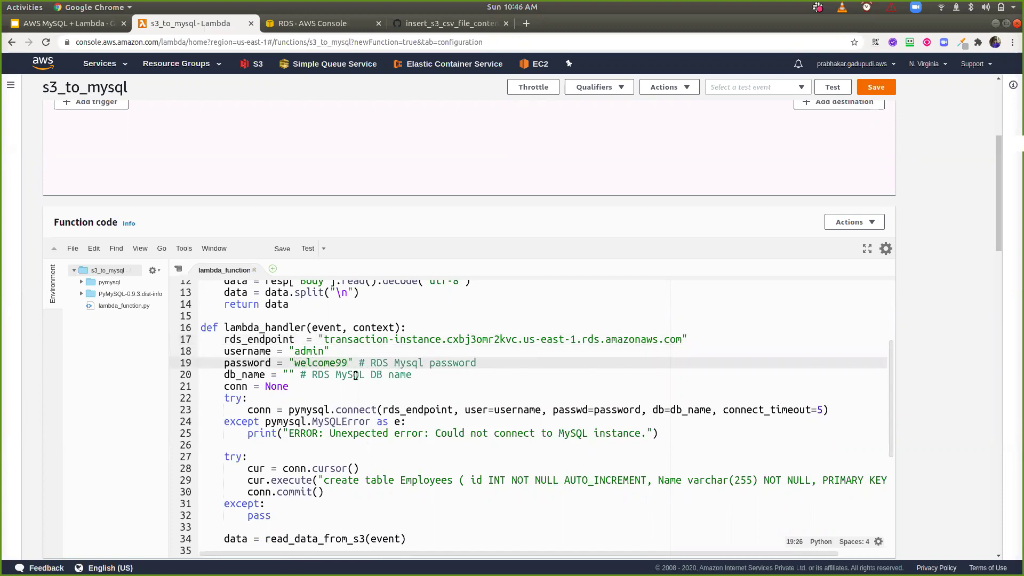
click(290, 374)
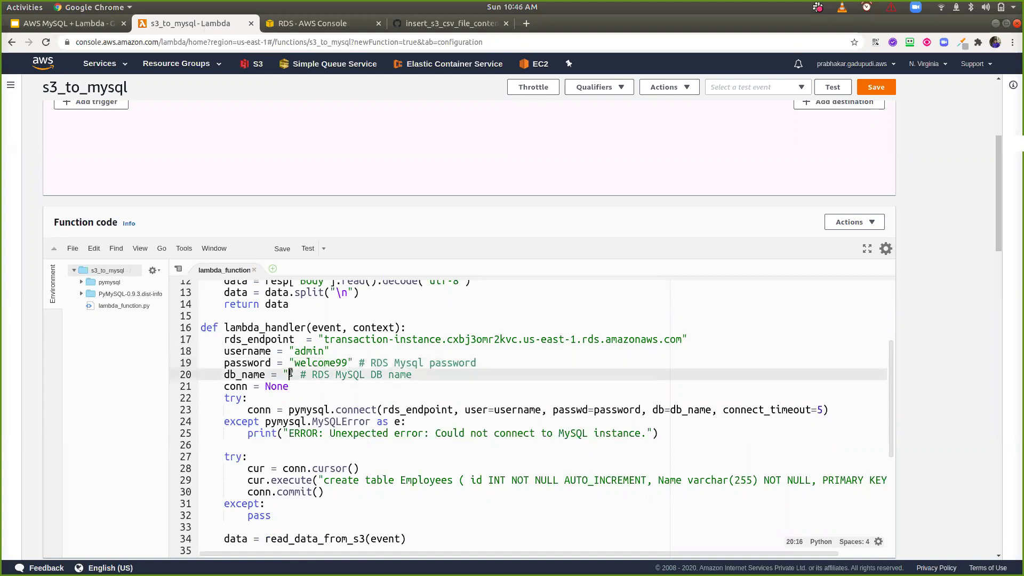
text(employees)
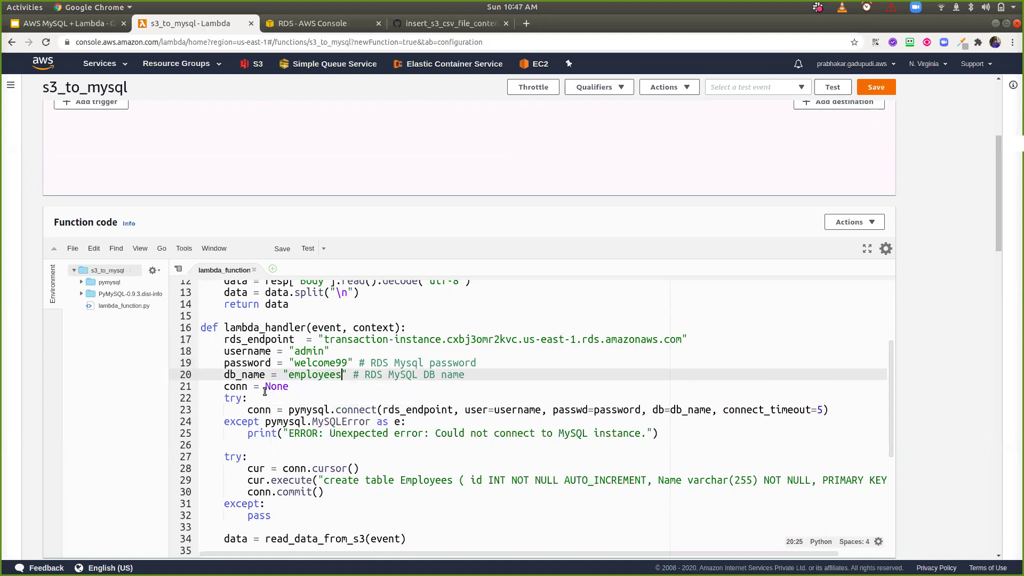
scroll(264, 392, down, 5)
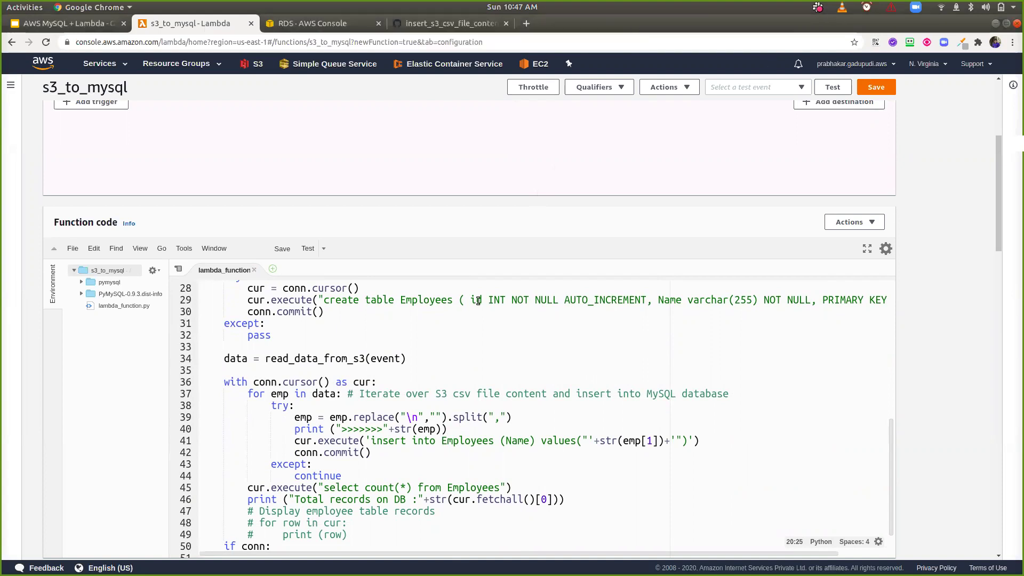
click(888, 88)
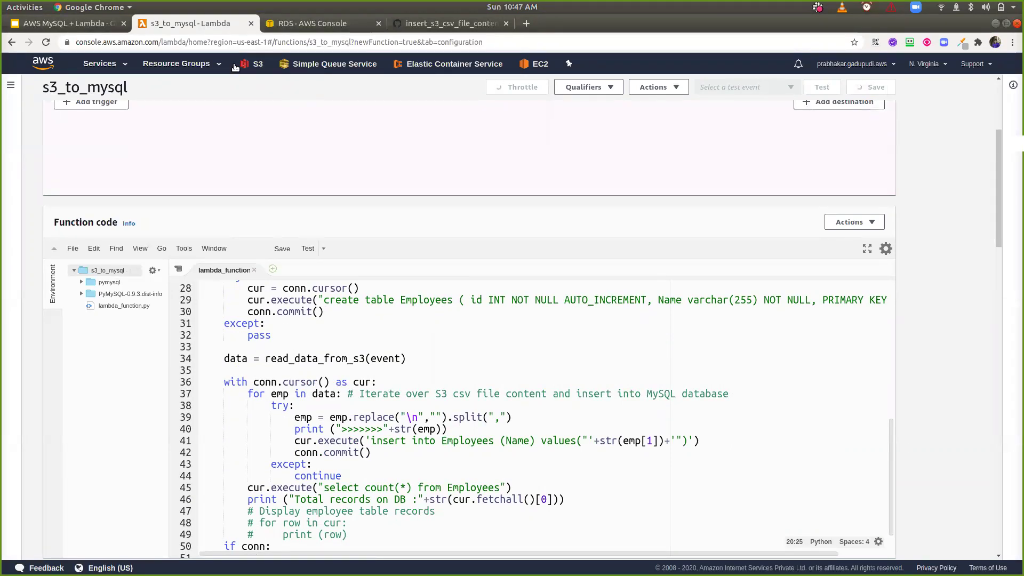
Step: Open the S3 console in a background tab from the Services search
click(113, 69)
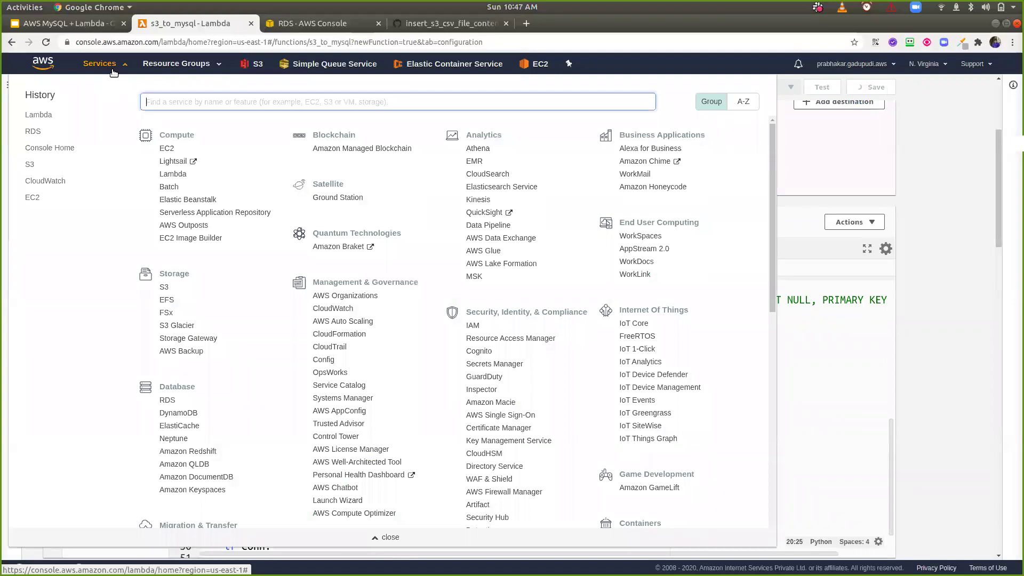
text(s3)
middle_click(161, 127)
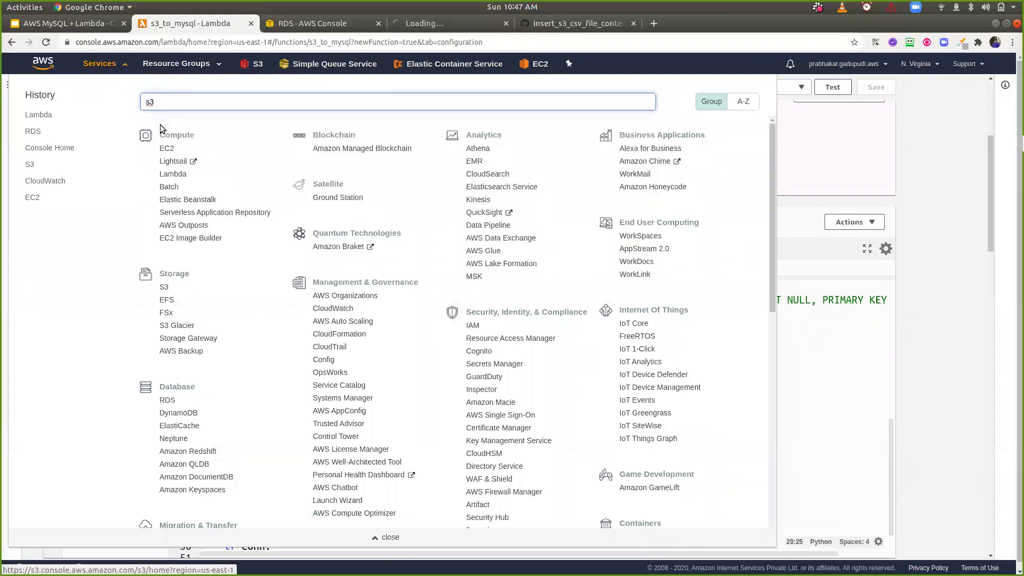
click(117, 63)
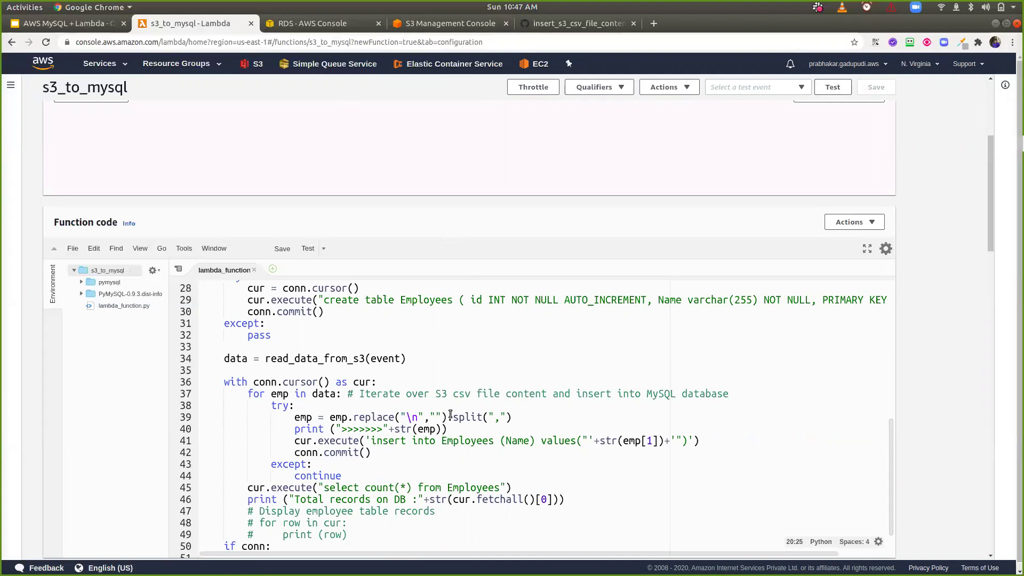
Step: Change the count query to select * from Employees and delete the total-records print line
scroll(451, 414, up, 5)
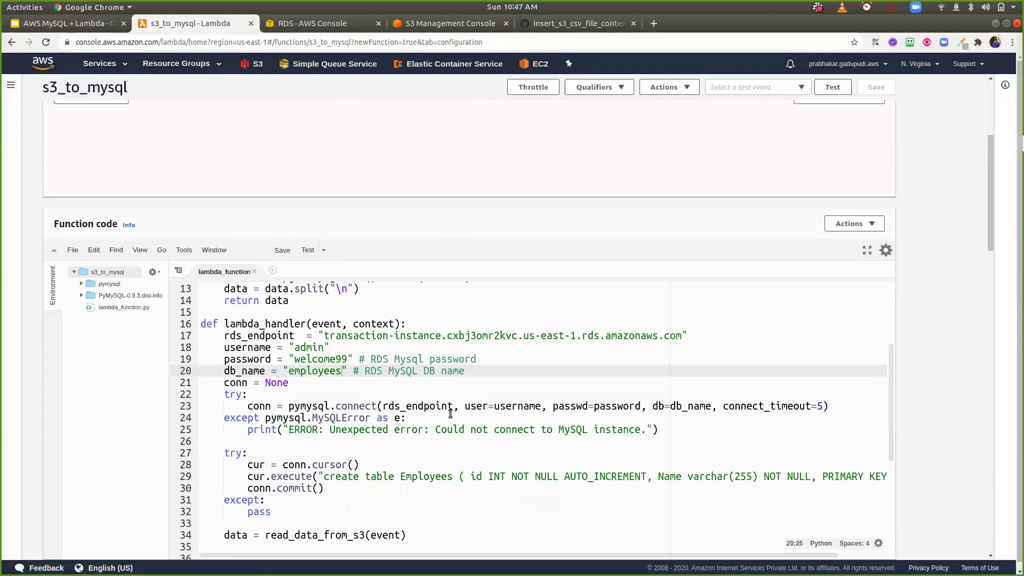
scroll(451, 413, down, 9)
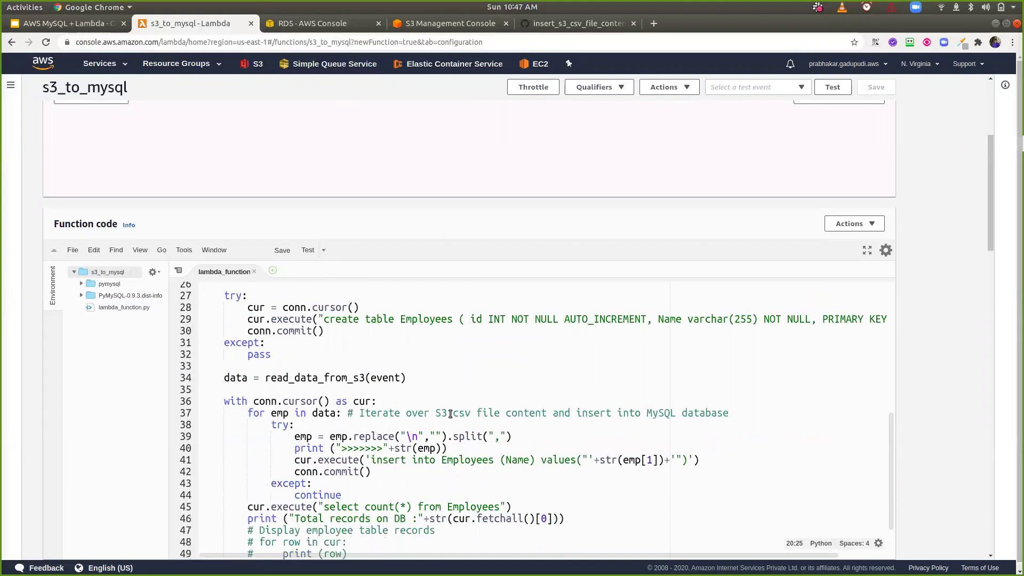
scroll(450, 414, up, 2)
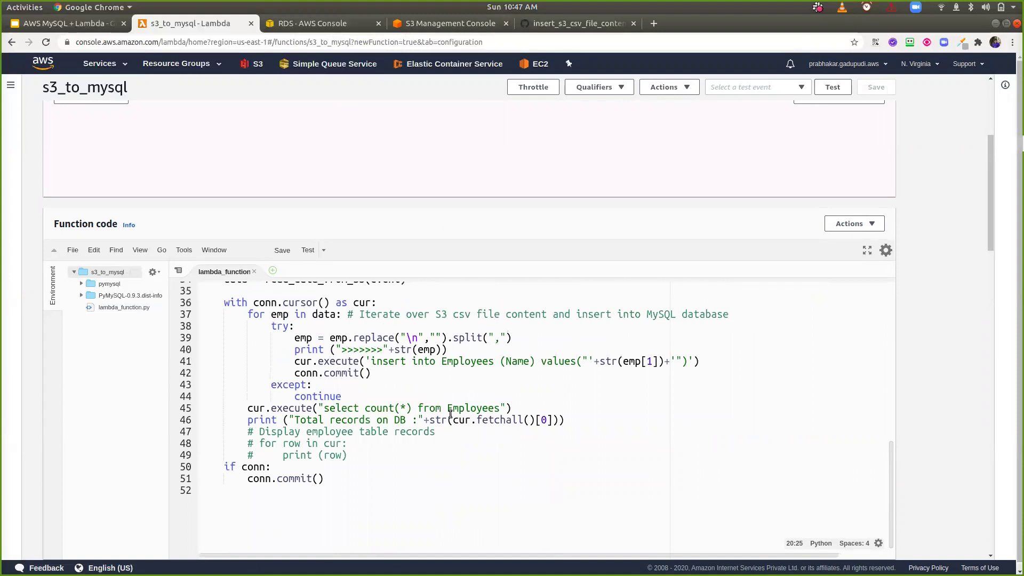
click(413, 409)
key(BackSpace)
key(BackSpace)
key(BackSpace)
key(BackSpace)
key(BackSpace)
key(BackSpace)
key(BackSpace)
key(BackSpace)
text(*)
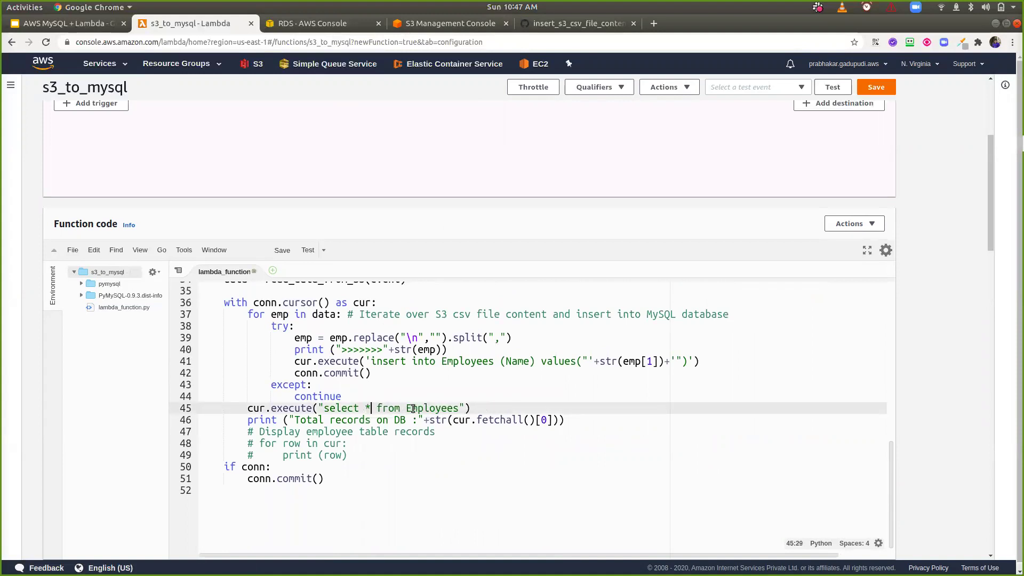
key(Down)
key(Home)
key(shift+End)
key(BackSpace)
key(Delete)
Step: Uncomment the row-printing loop on lines 47–48 and save the function code
key(End)
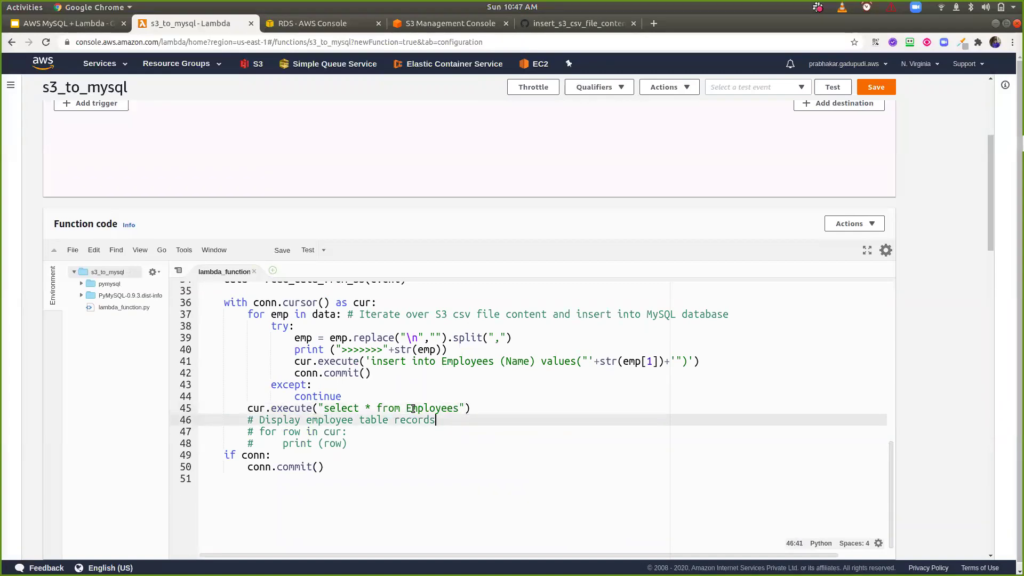
key(Down)
key(shift+Down)
key(ctrl+/)
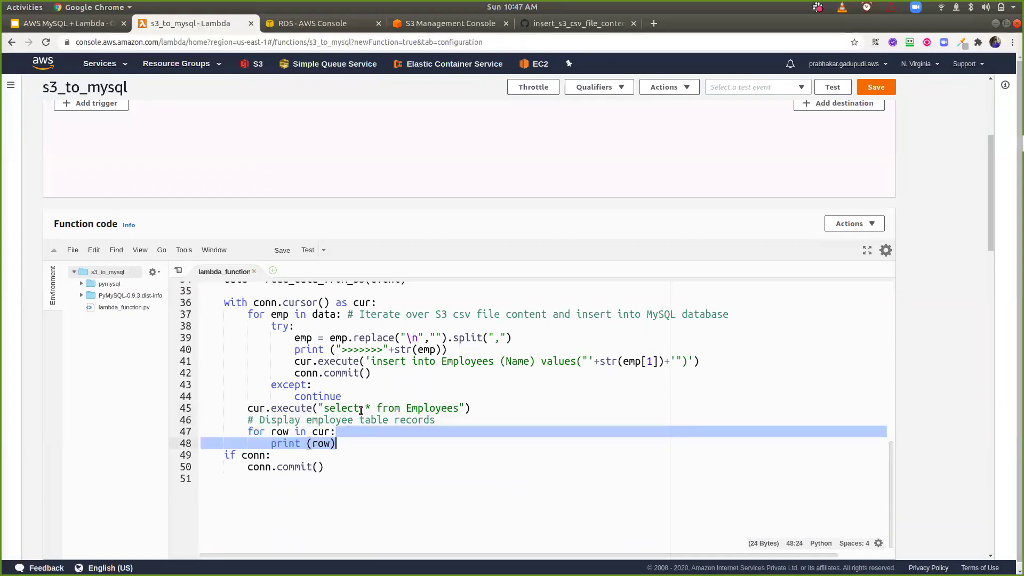
click(324, 444)
click(880, 88)
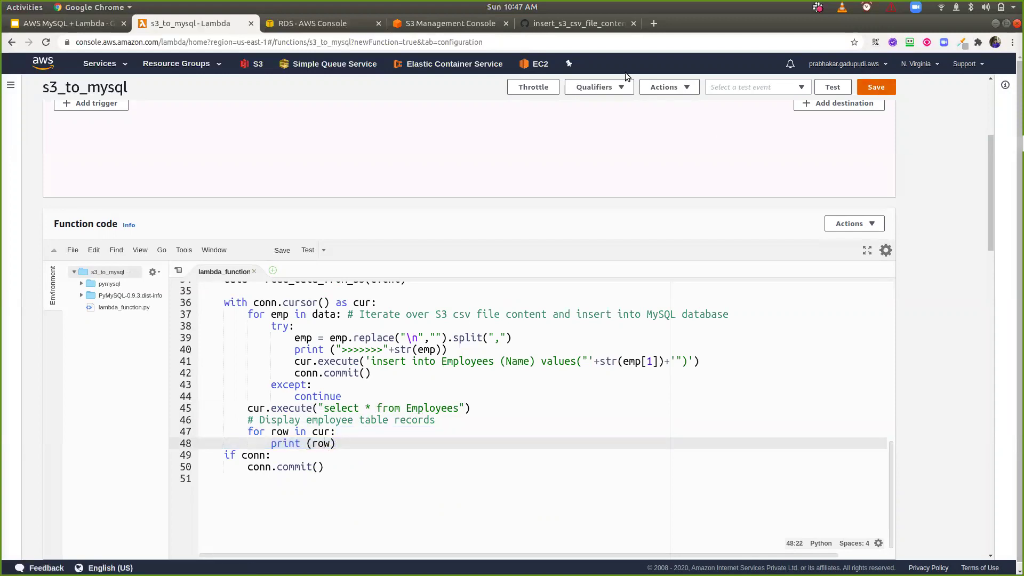
Step: In S3, create a bucket named techhub-bucket and open it
click(395, 28)
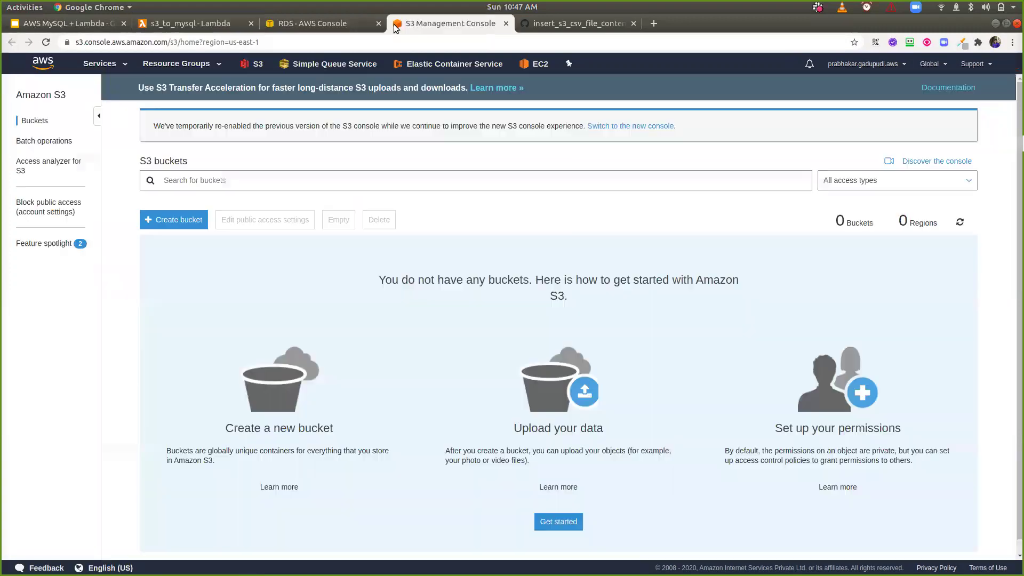
click(198, 218)
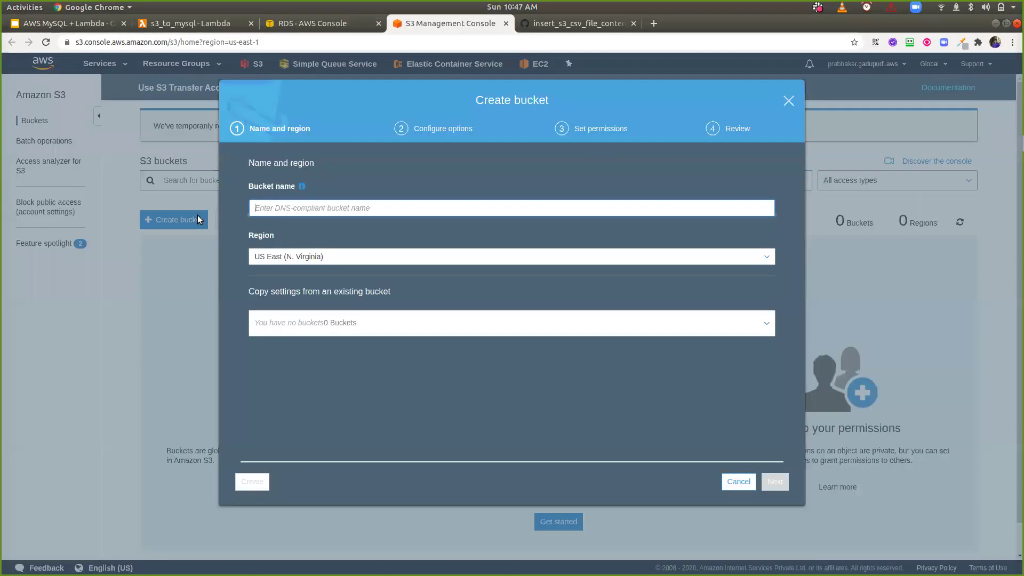
click(313, 207)
text(techhub)
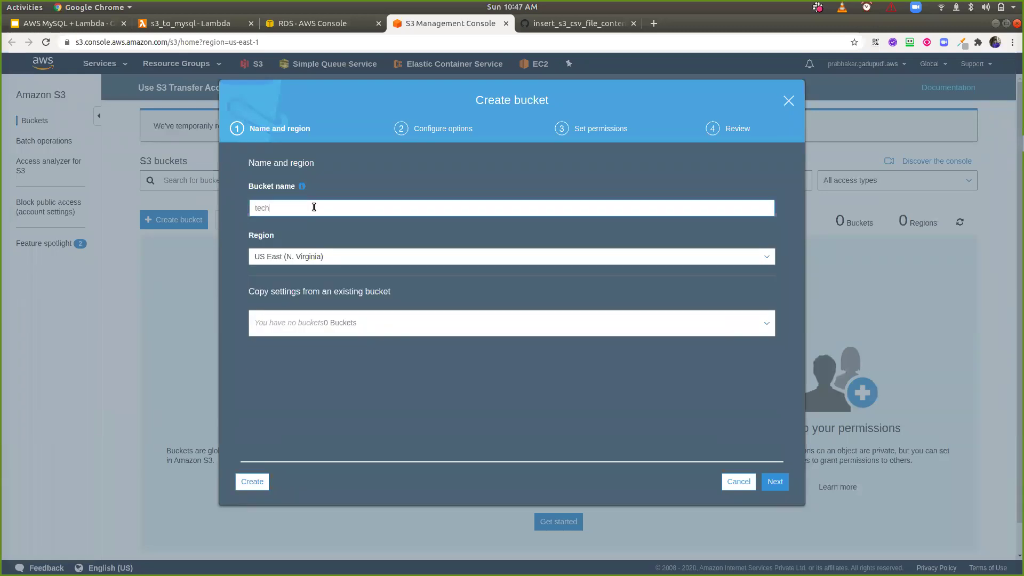
text(-bucket)
click(251, 483)
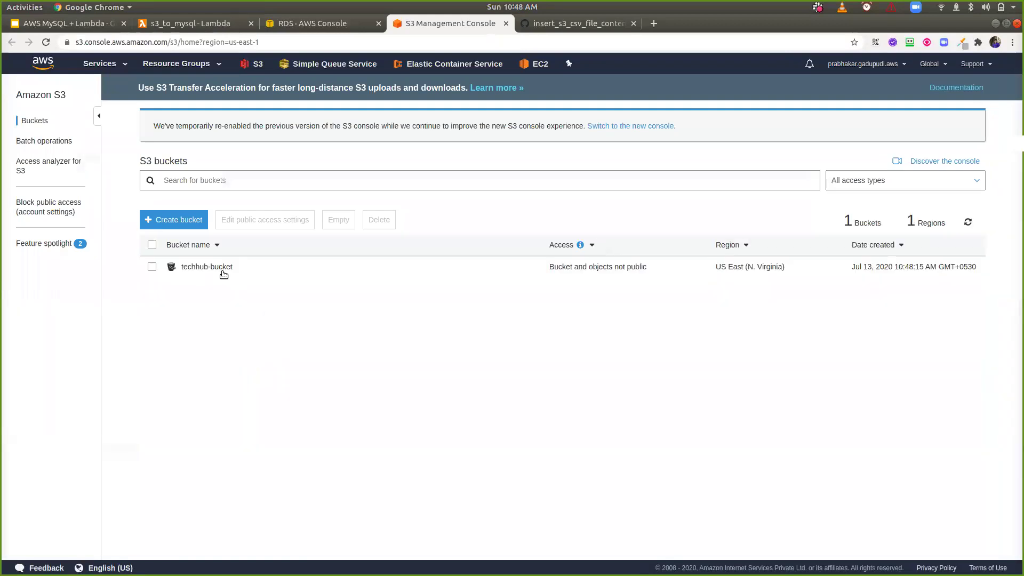
click(216, 266)
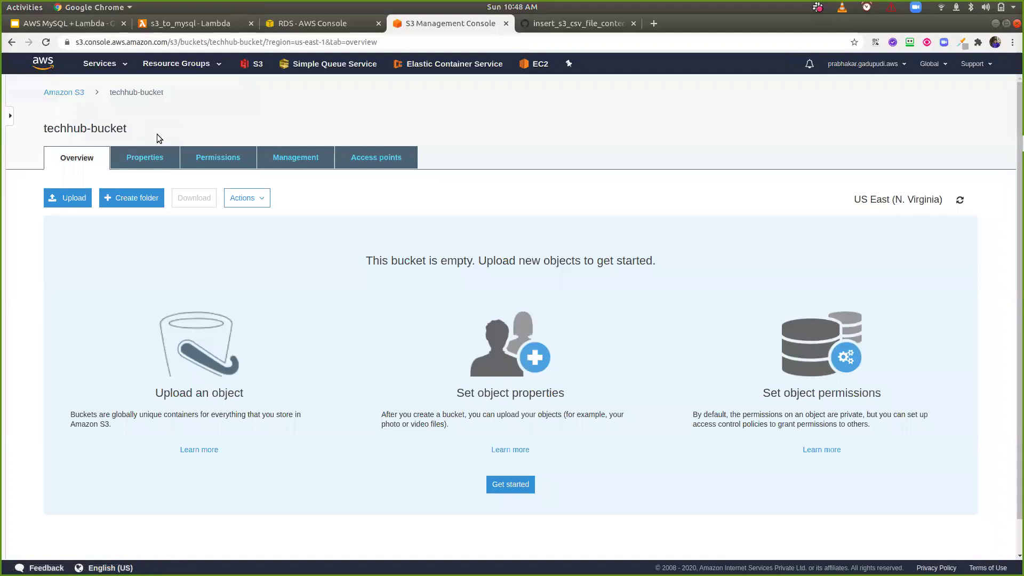
Step: Add a new bucket event notification triggered by all object create events
click(148, 161)
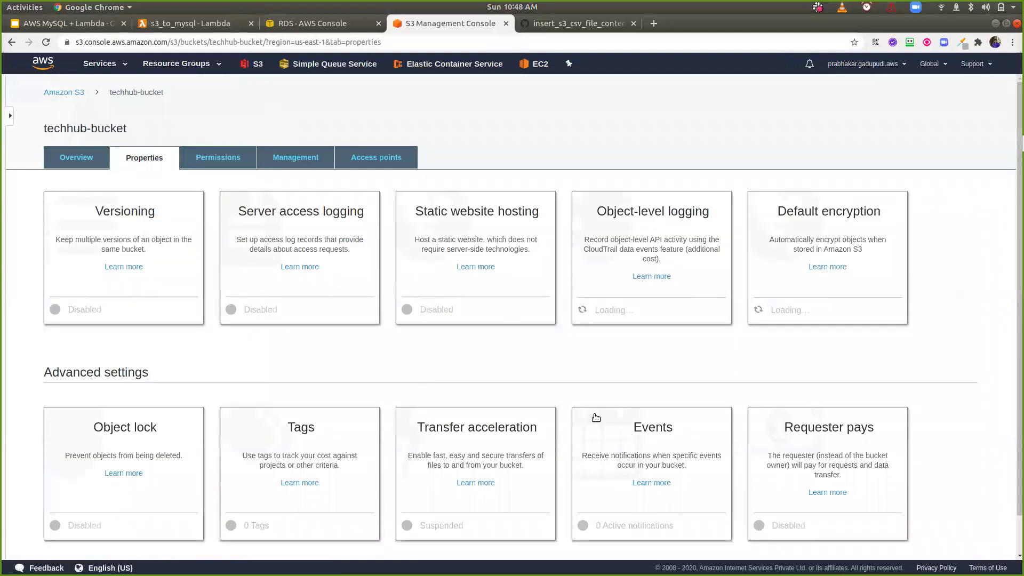
click(595, 416)
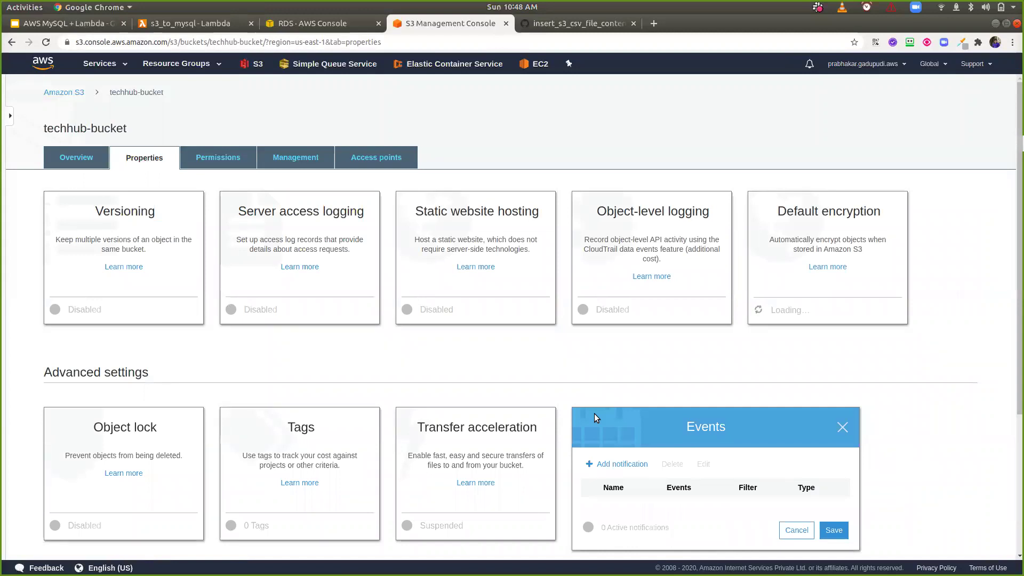
scroll(594, 414, down, 5)
click(610, 321)
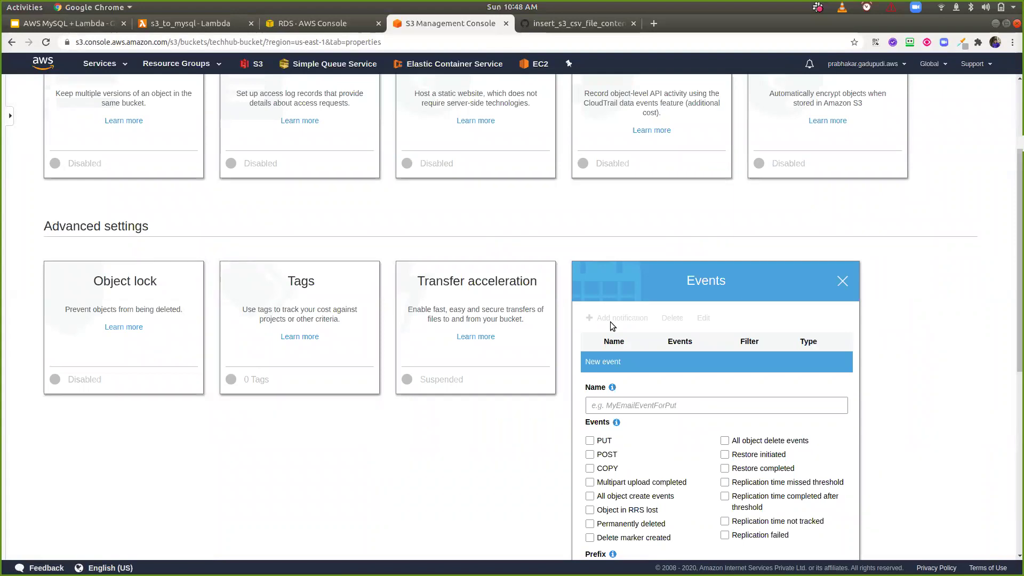
scroll(610, 322, down, 3)
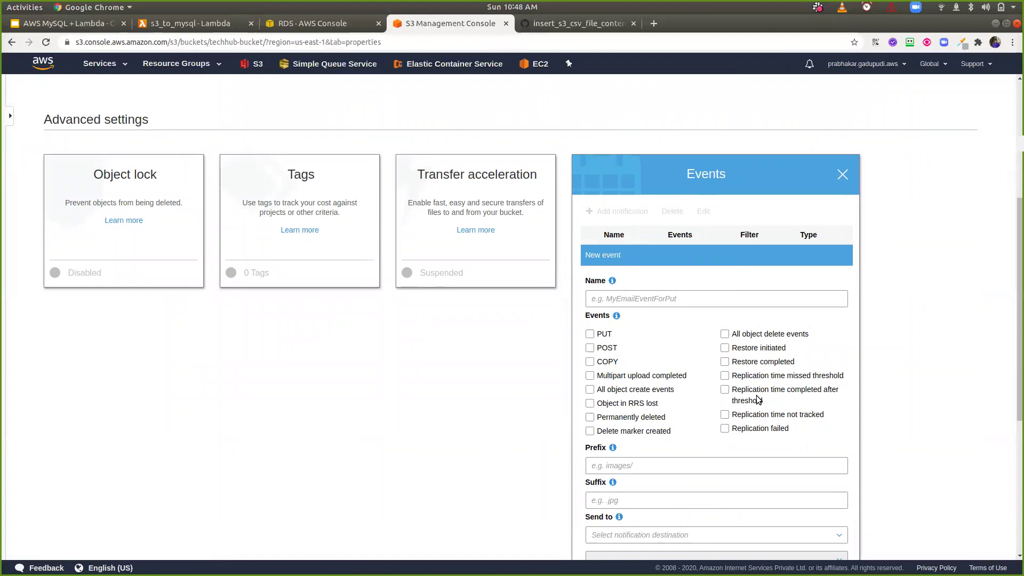
click(618, 393)
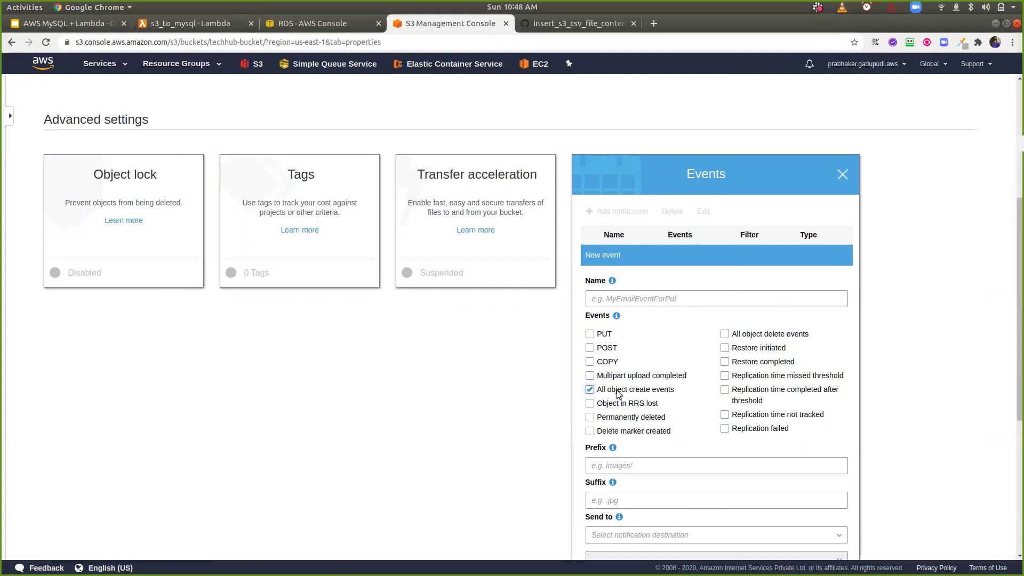
Step: Send the notification to the s3_to_mysql Lambda function, save it, and return to Overview
scroll(617, 392, down, 3)
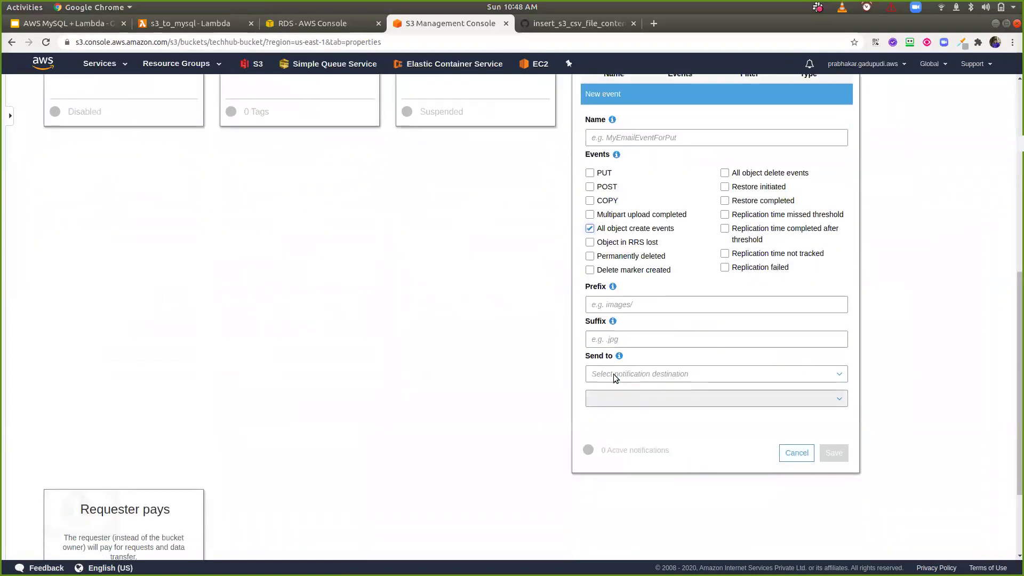
click(613, 373)
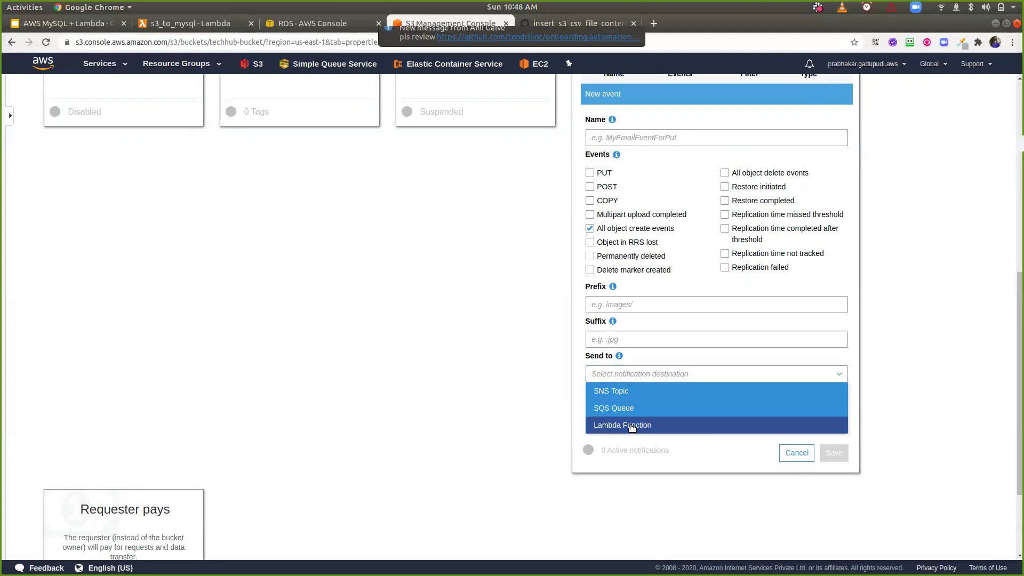
click(632, 425)
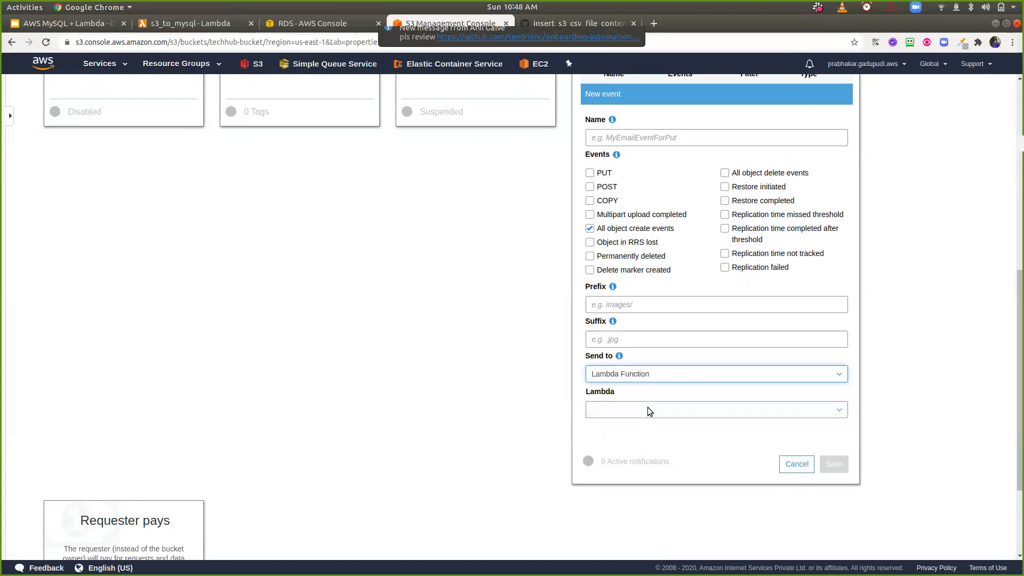
click(648, 409)
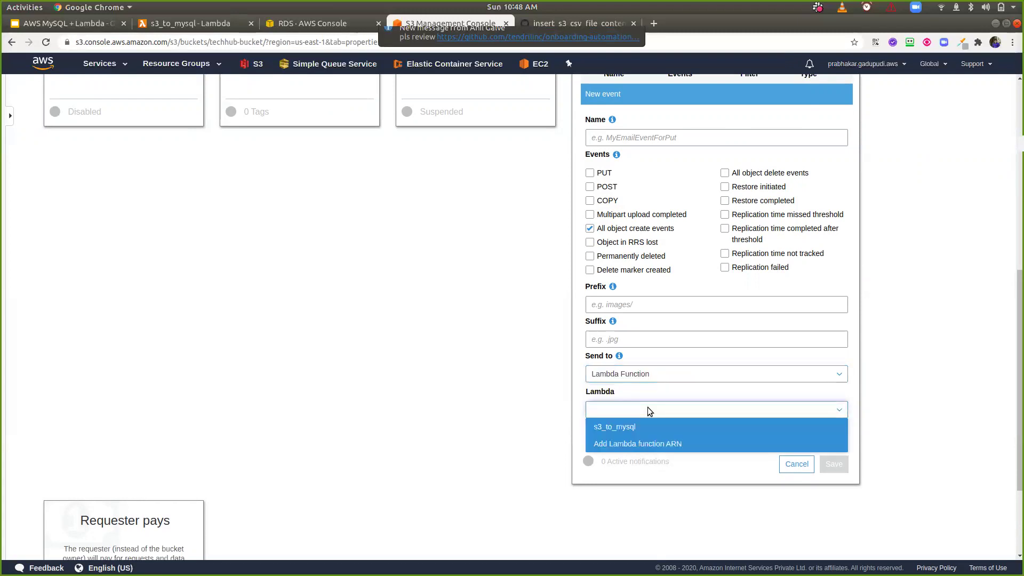
click(617, 429)
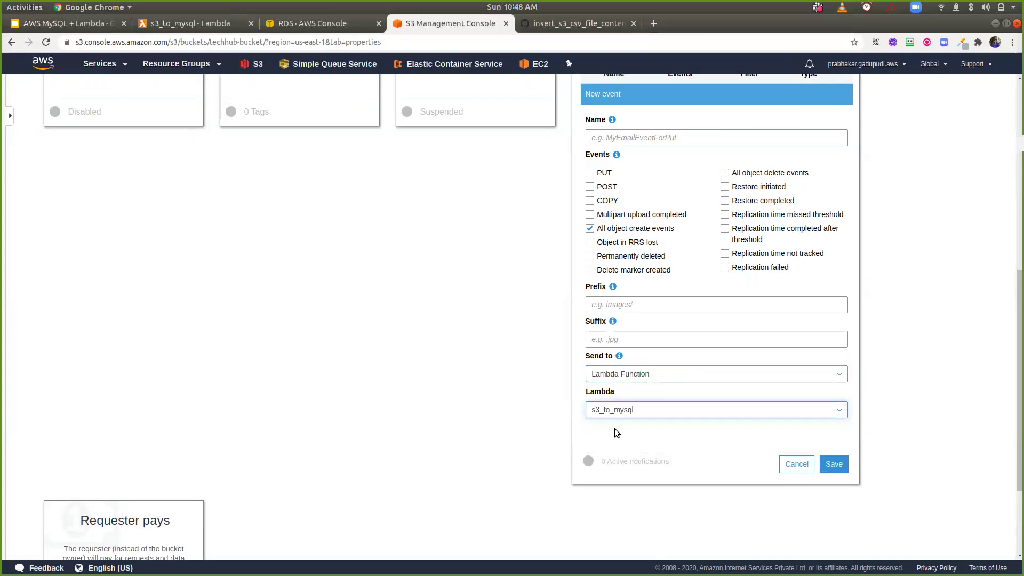
click(838, 467)
click(839, 467)
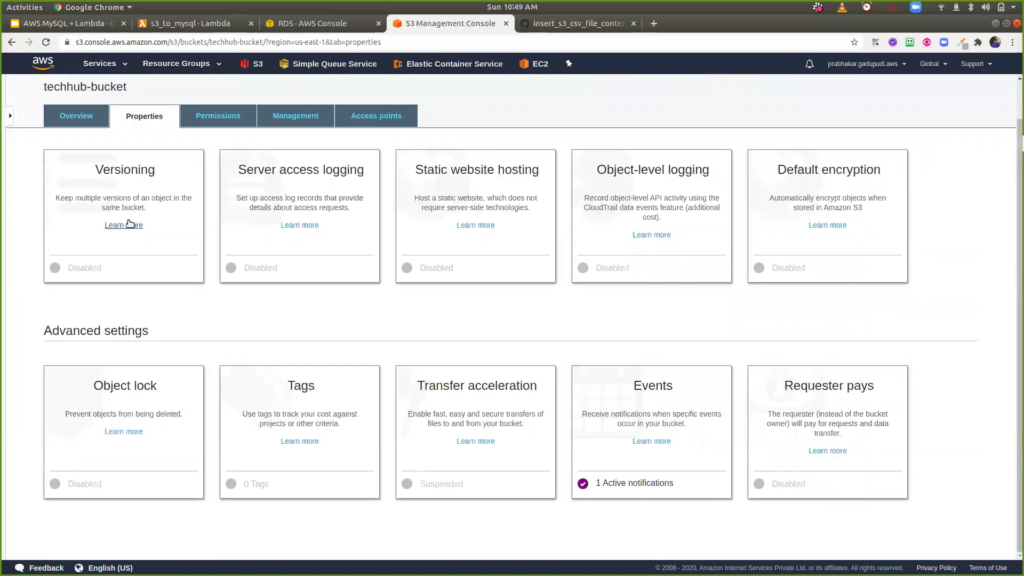
click(78, 109)
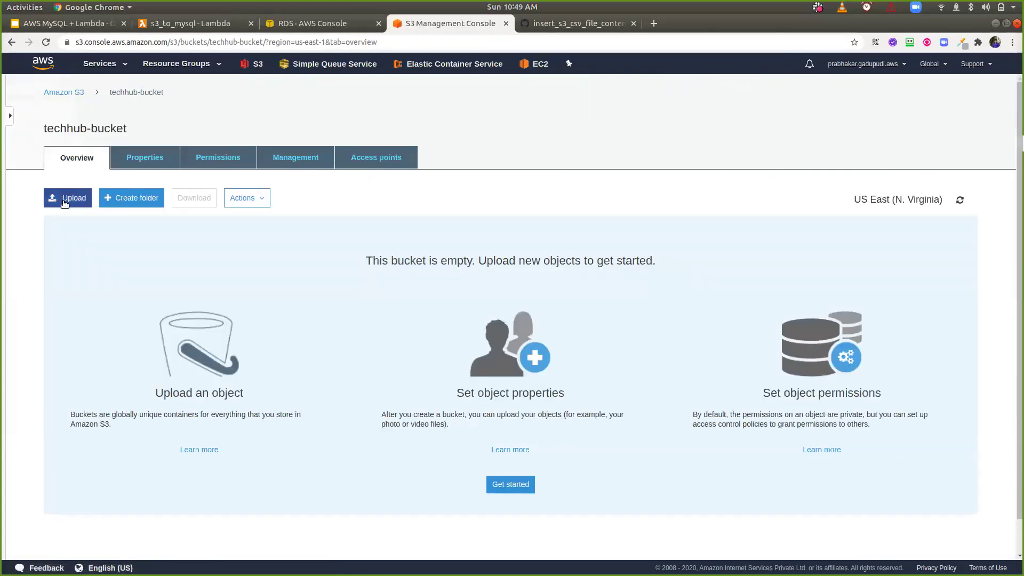
Step: Start an S3 upload, then launch LibreOffice Calc via a 'csv' Activities search
click(63, 200)
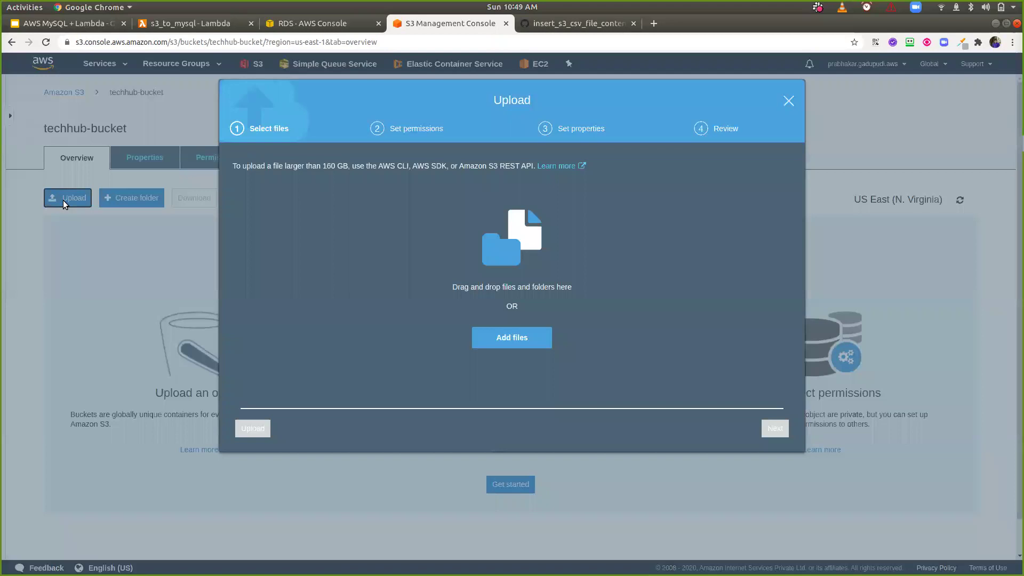
key(alt+Tab)
key(alt+Tab)
key(alt+Tab)
key(alt+Tab)
key(alt+Tab)
key(super)
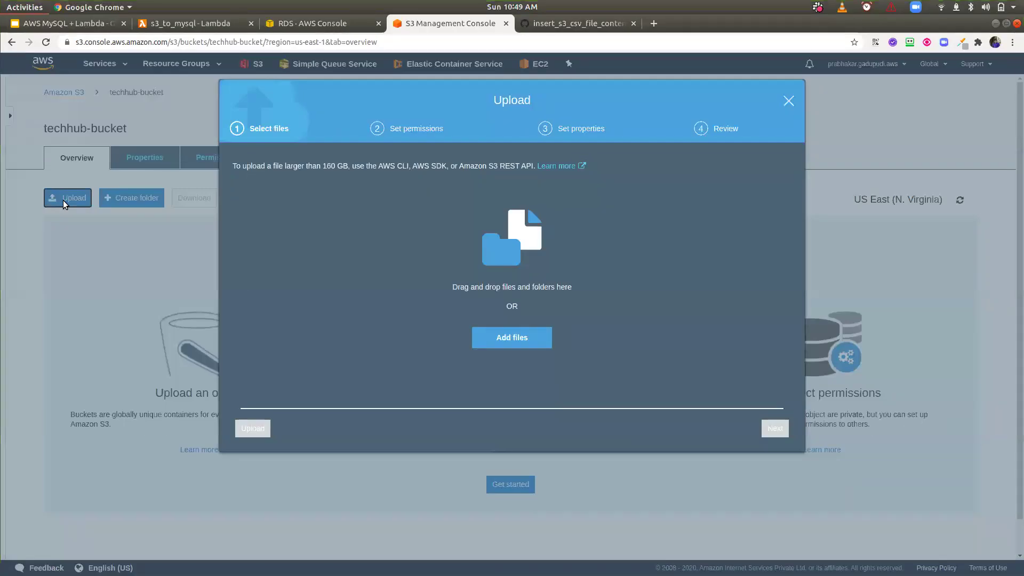
text(csv)
key(Return)
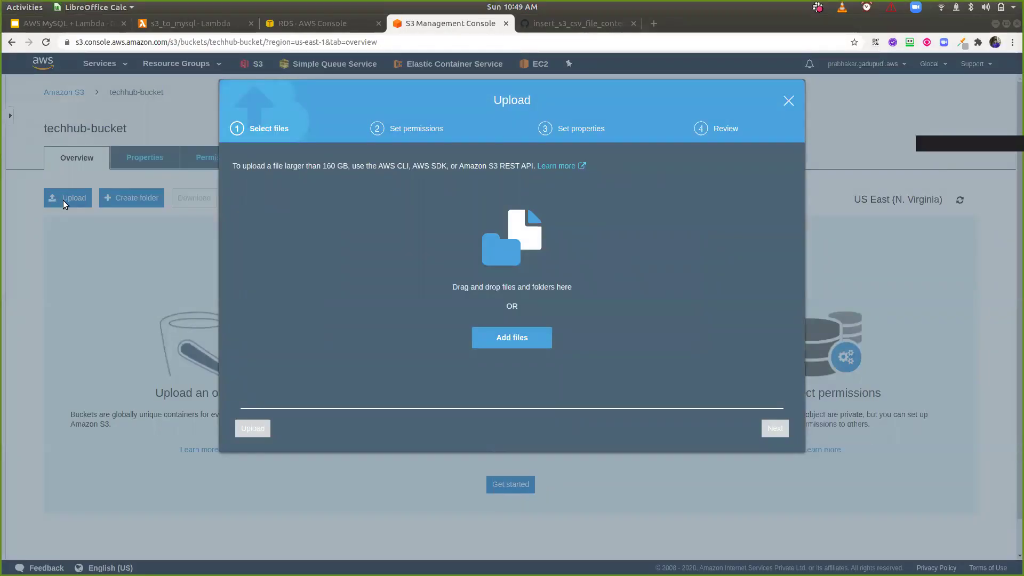
key(alt+f)
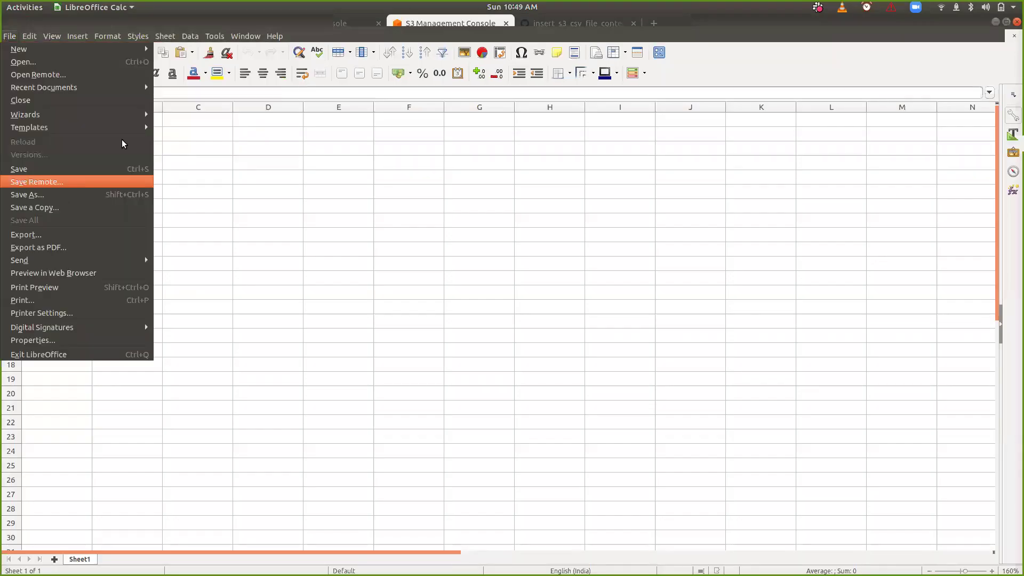
Step: Open the recent employees.csv file, accepting the default import settings
mouse_move(128, 87)
click(178, 88)
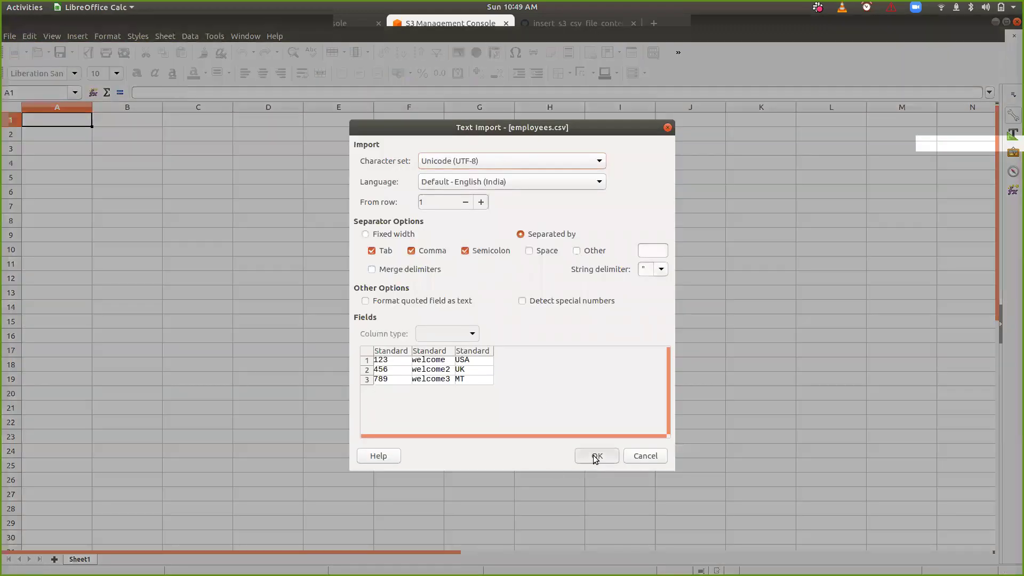
click(595, 456)
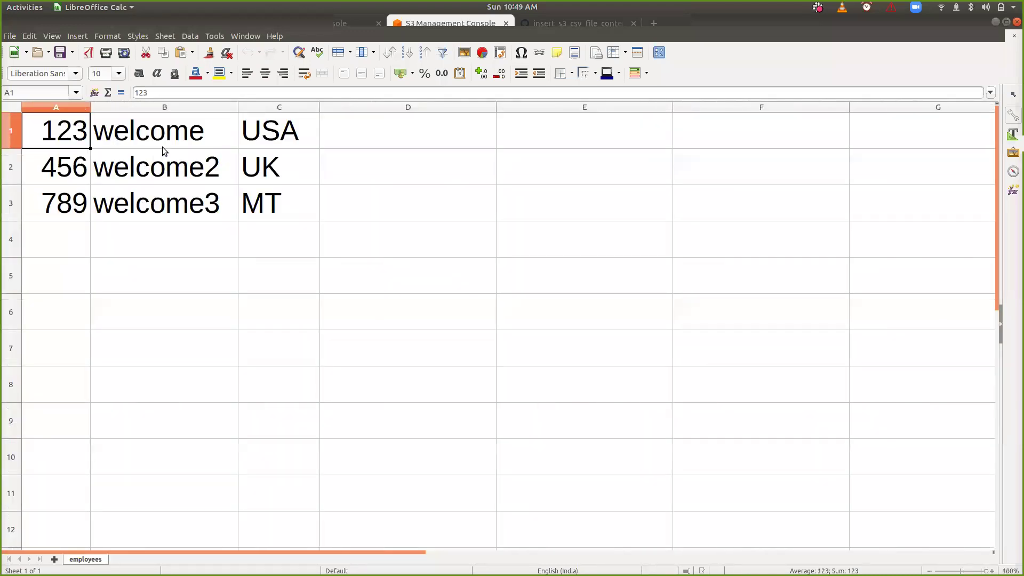
Step: Replace the placeholders in cells B1–B3 with three employee names
click(163, 147)
text(prabhakar)
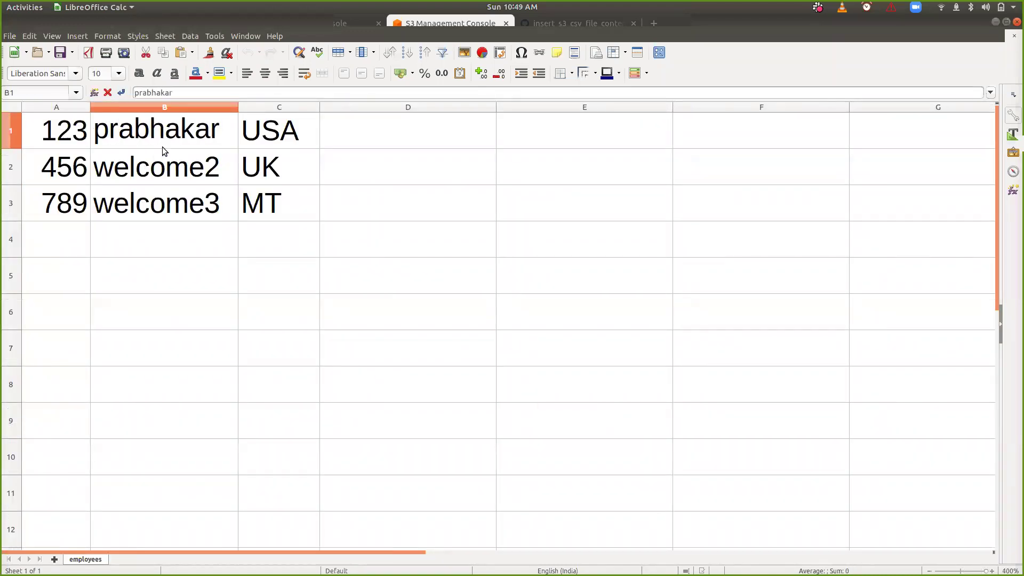
key(Return)
text(harsha)
key(Return)
text(praveen)
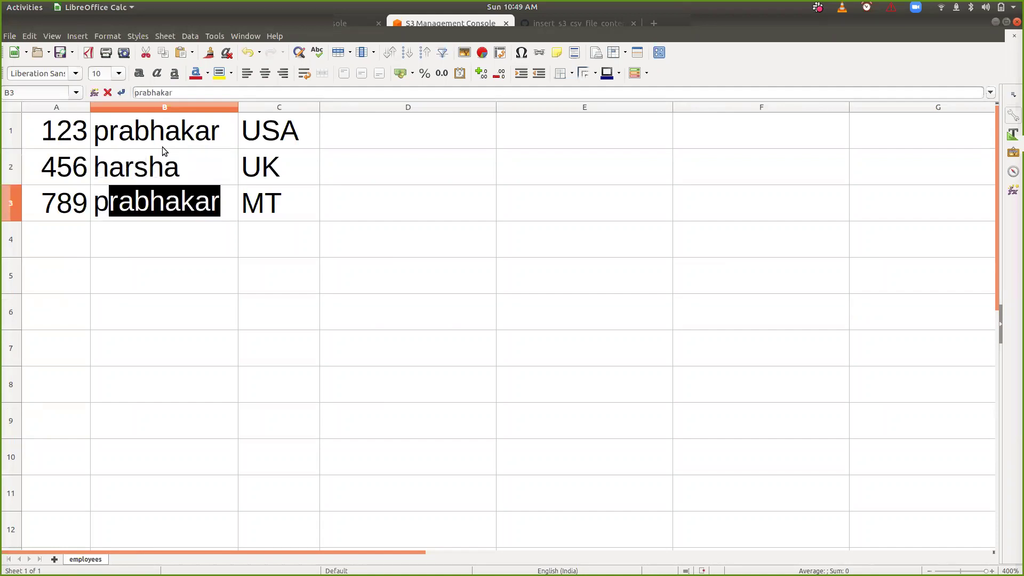
click(306, 160)
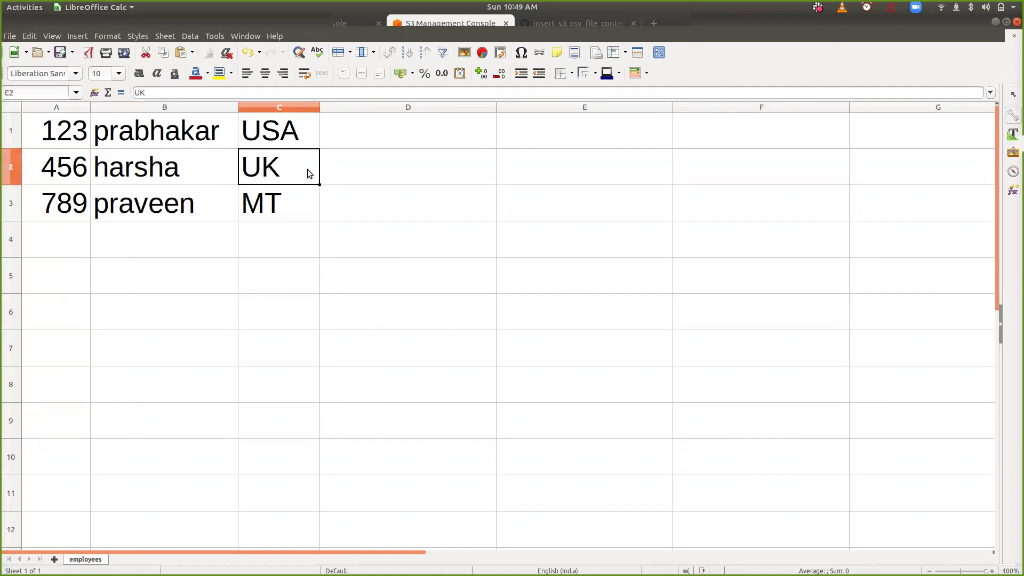
click(392, 166)
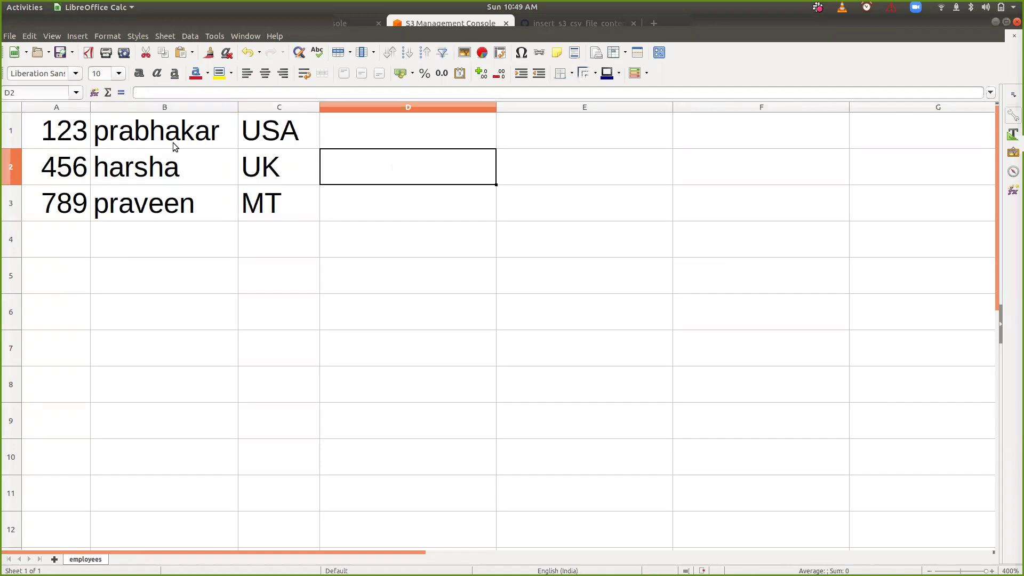
click(173, 143)
click(174, 152)
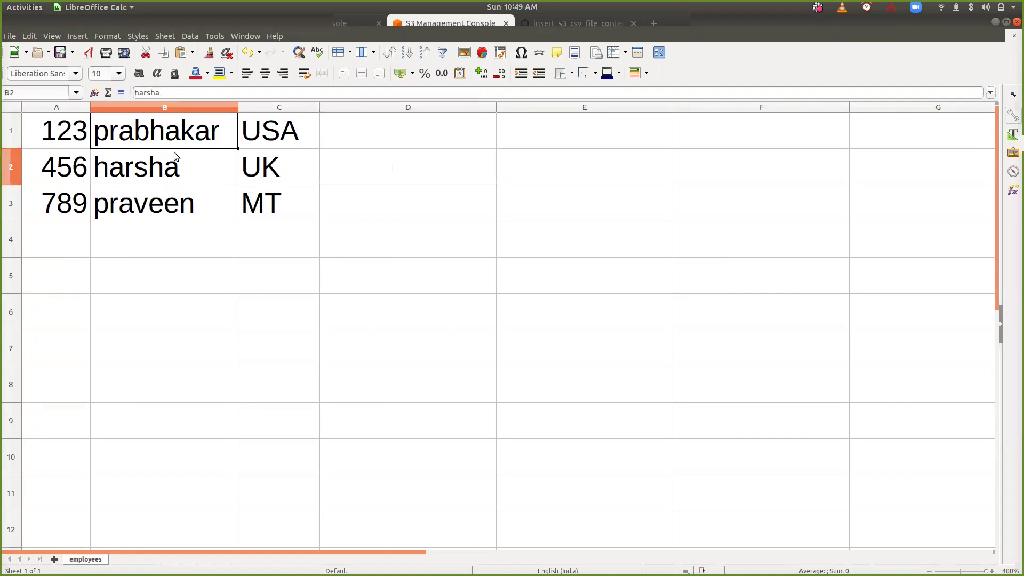
click(187, 210)
Step: Save employees.csv keeping the CSV format and go back to the browser
key(ctrl+s)
key(Return)
key(alt+Tab)
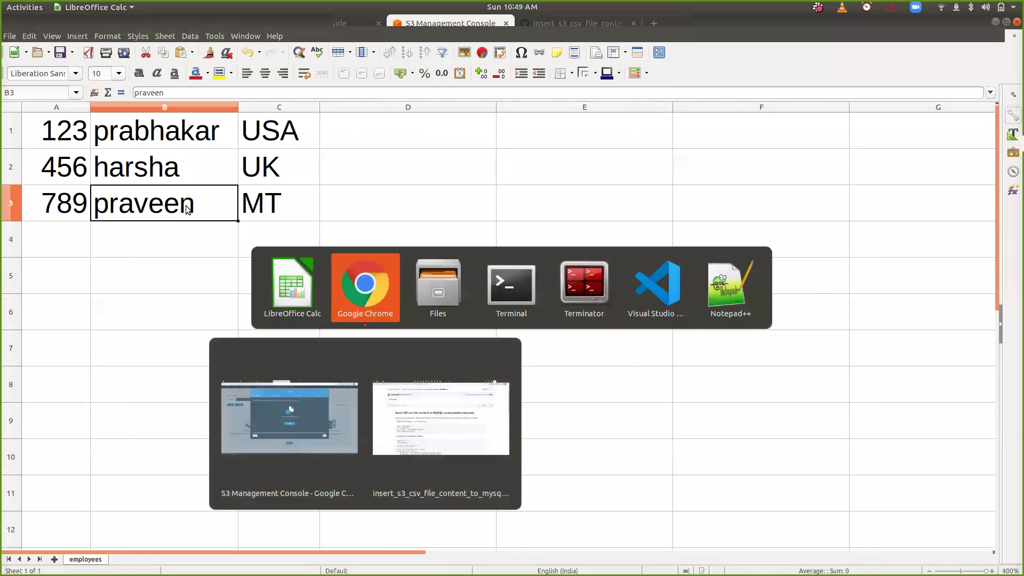
Step: Add employees.csv from the aws folder and upload it to techhub-bucket
click(499, 334)
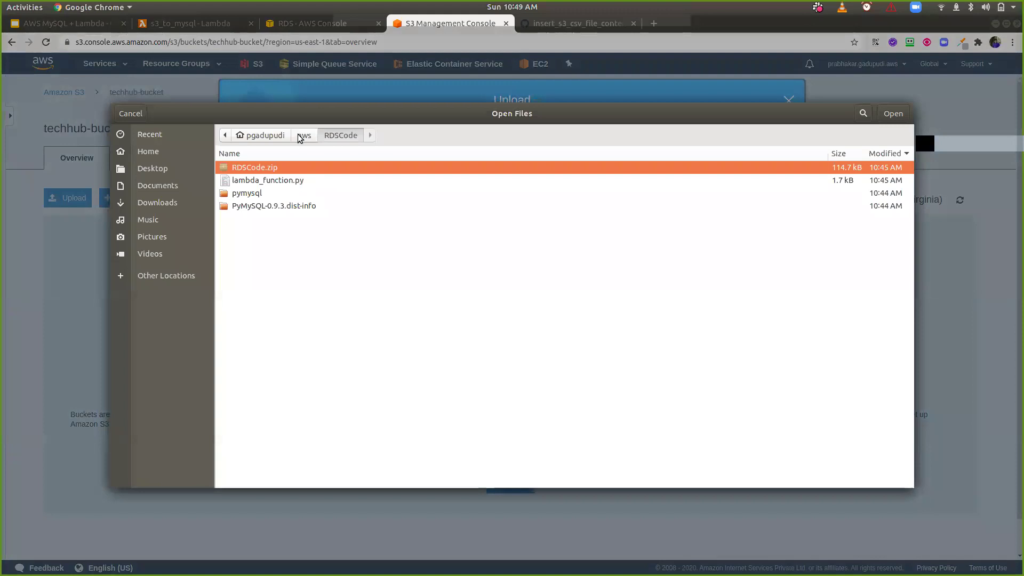
click(302, 135)
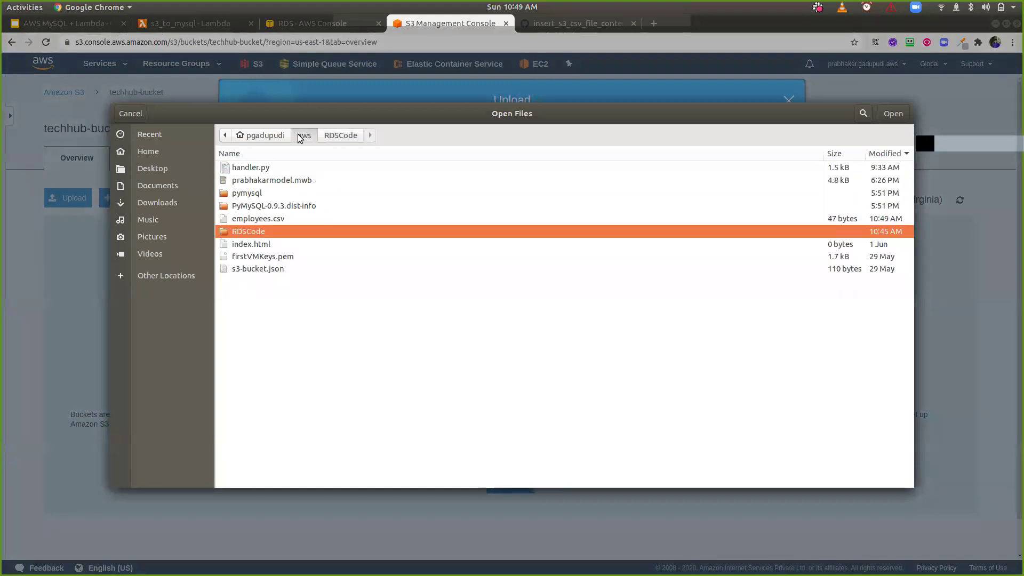
double_click(278, 220)
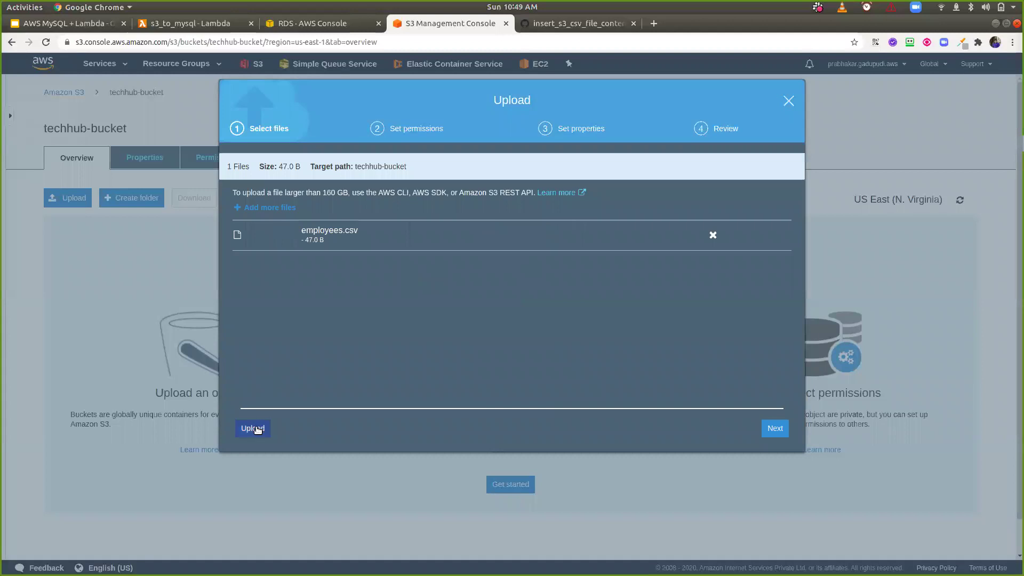
click(253, 428)
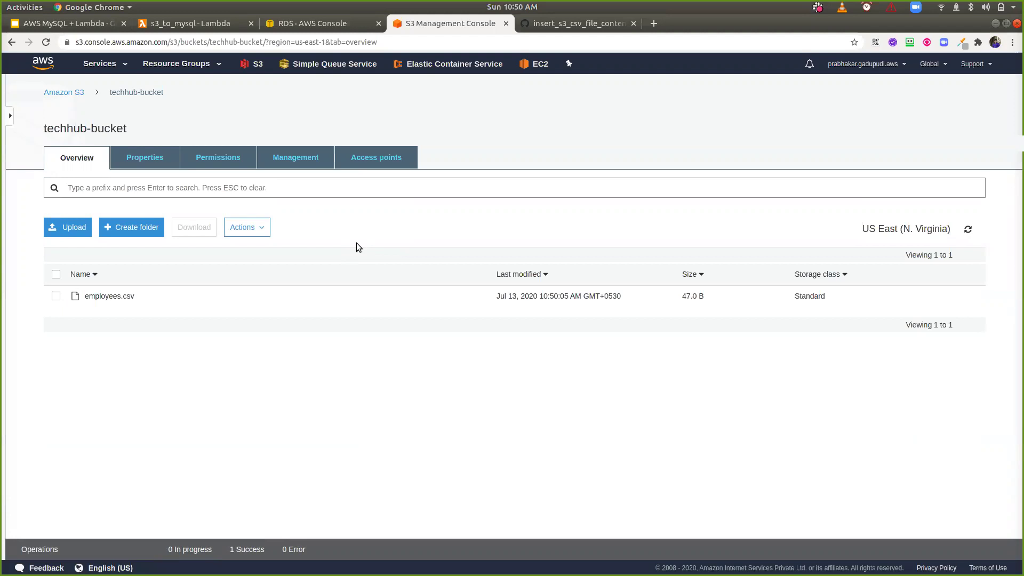
Step: Open the CloudWatch console by searching 'cloudwa' in the AWS services list
click(101, 64)
text(cloudwa)
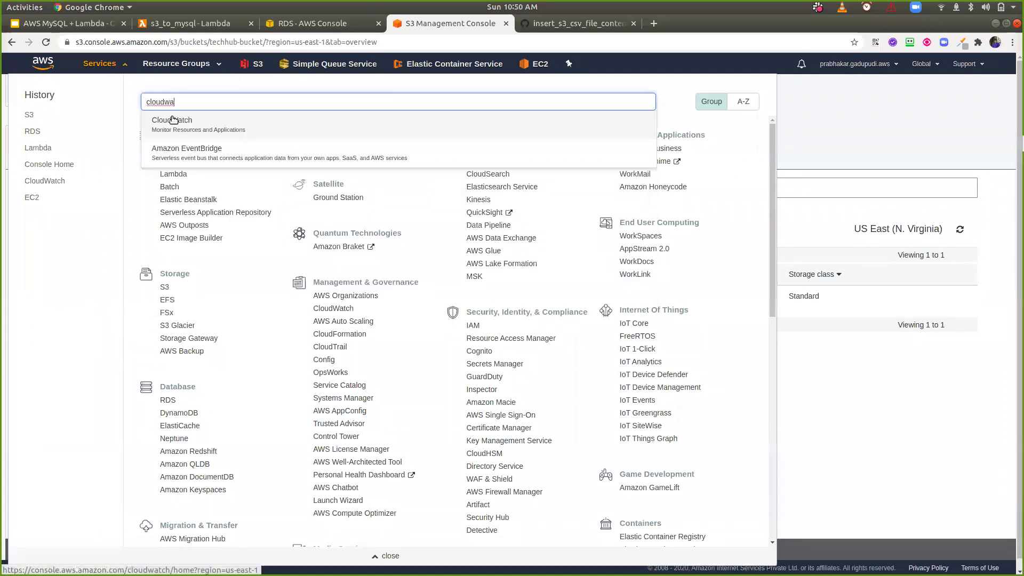
click(172, 120)
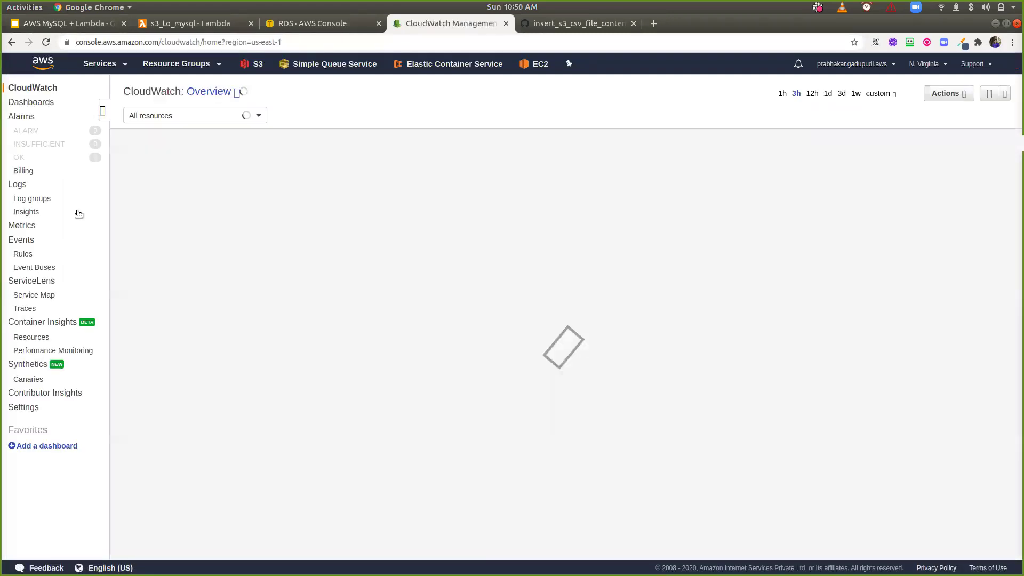
Step: Open the latest /aws/lambda/s3_to_mysql log stream and highlight the three parsed CSV rows
click(42, 200)
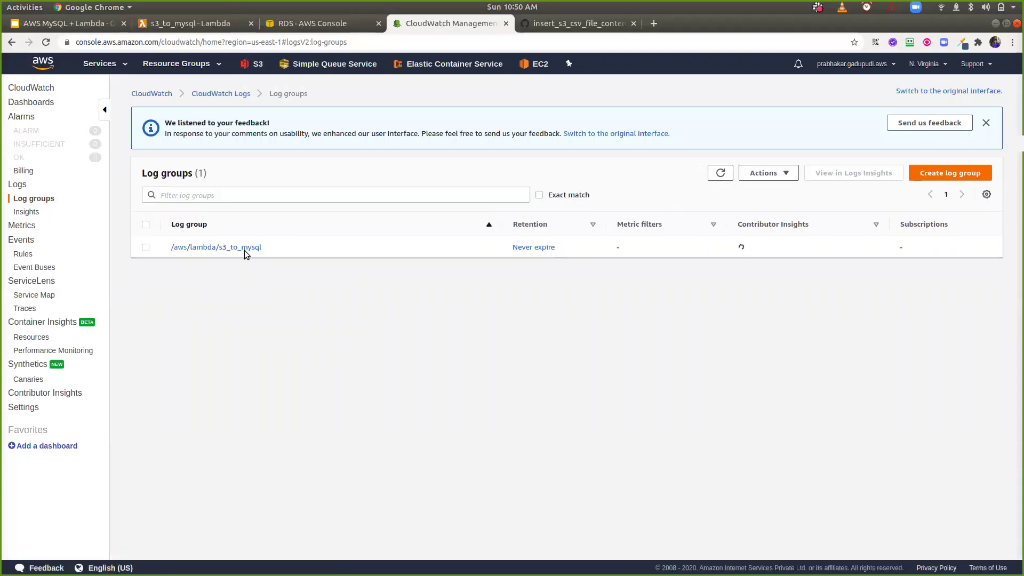
click(246, 247)
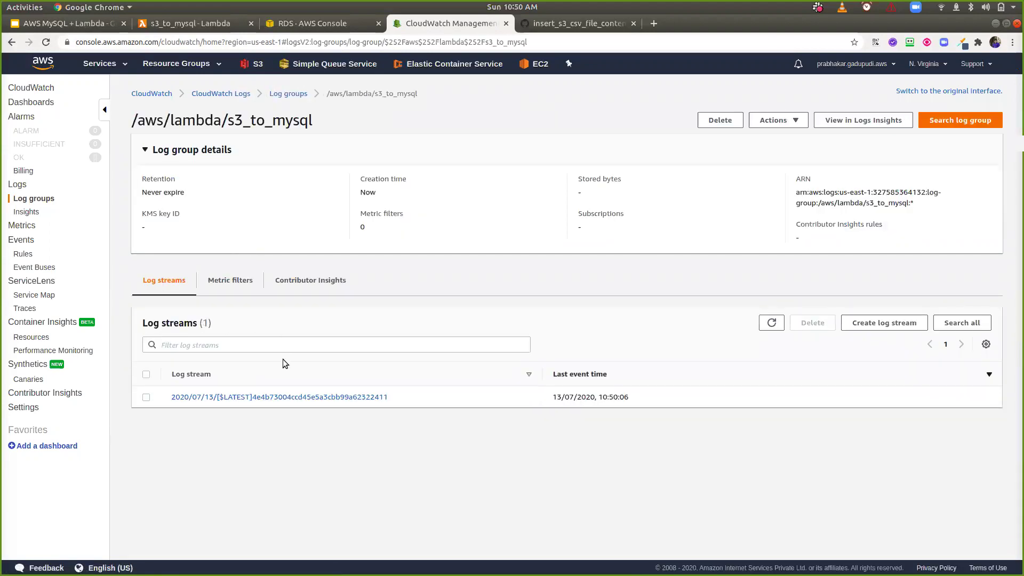
click(280, 396)
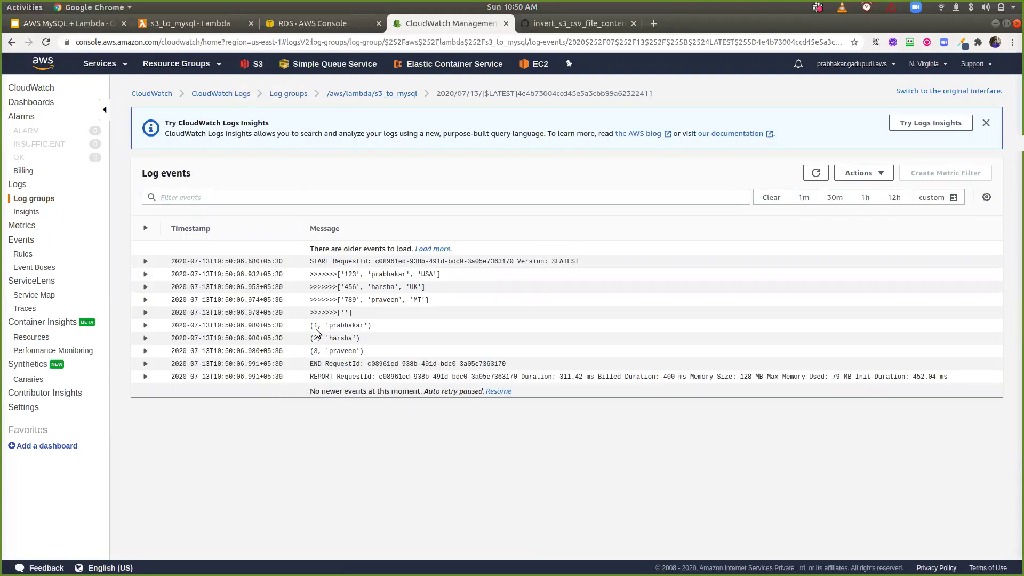
drag(354, 312, 159, 276)
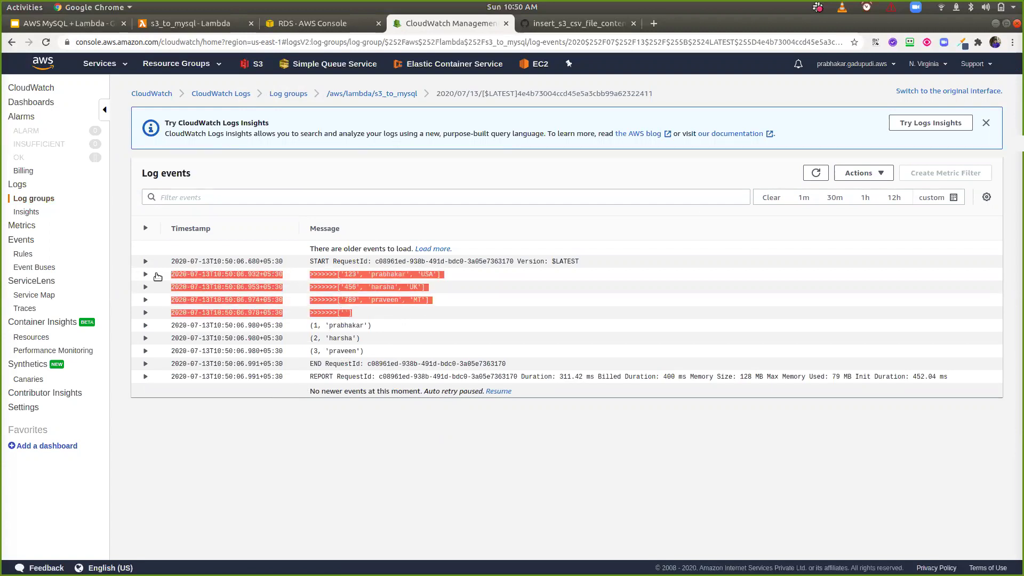
Step: In the s3_to_mysql code, highlight the lines printing each CSV row and each table row
click(187, 24)
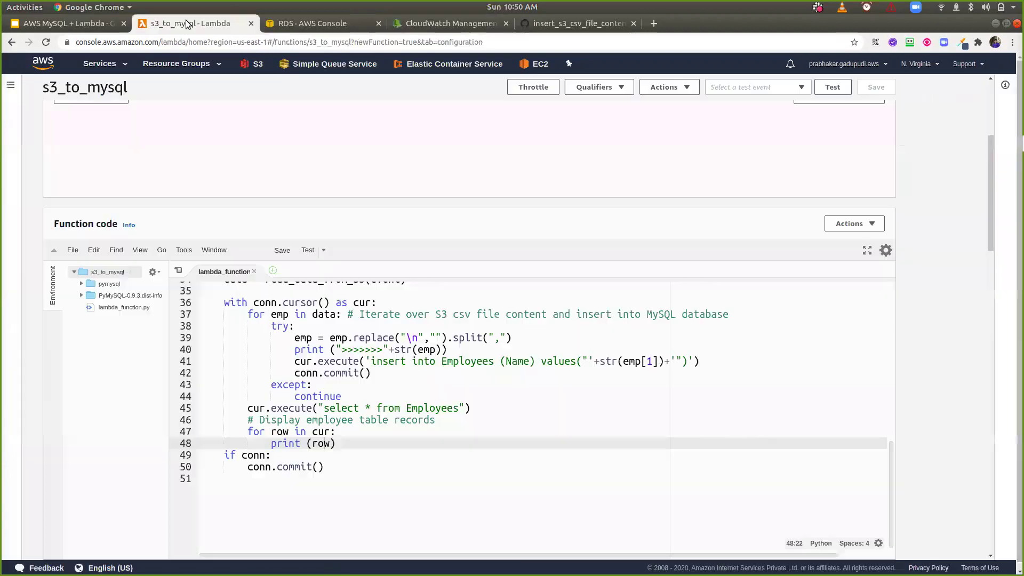
triple_click(409, 352)
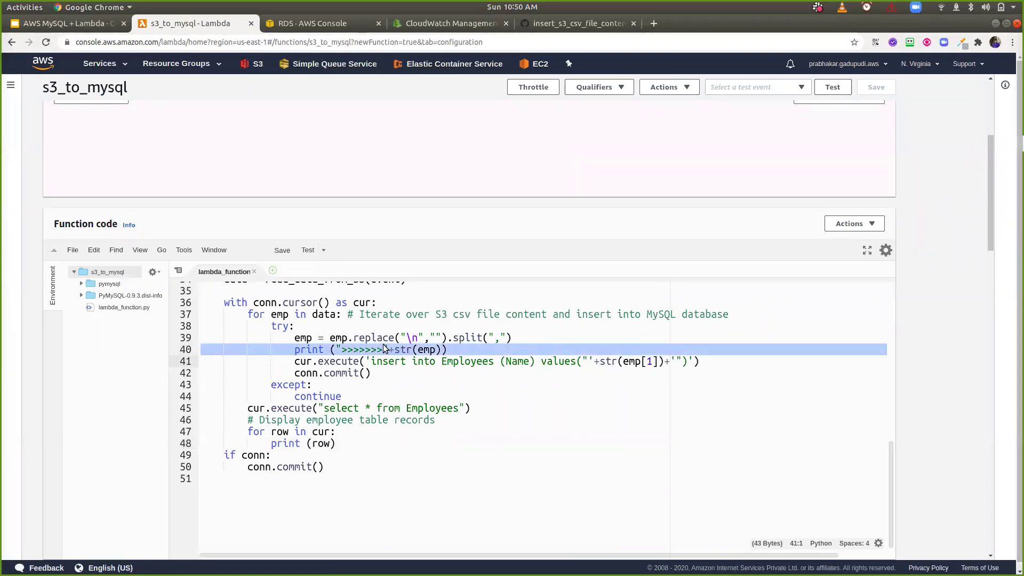
click(316, 444)
triple_click(316, 444)
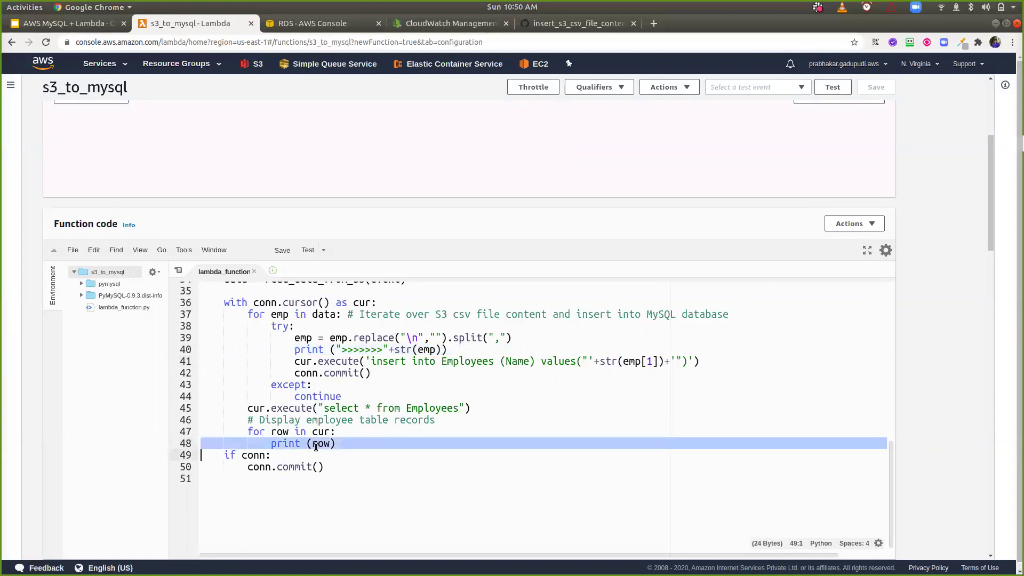
Step: Check the RDS instance details, then highlight the third inserted name in the log events
click(306, 24)
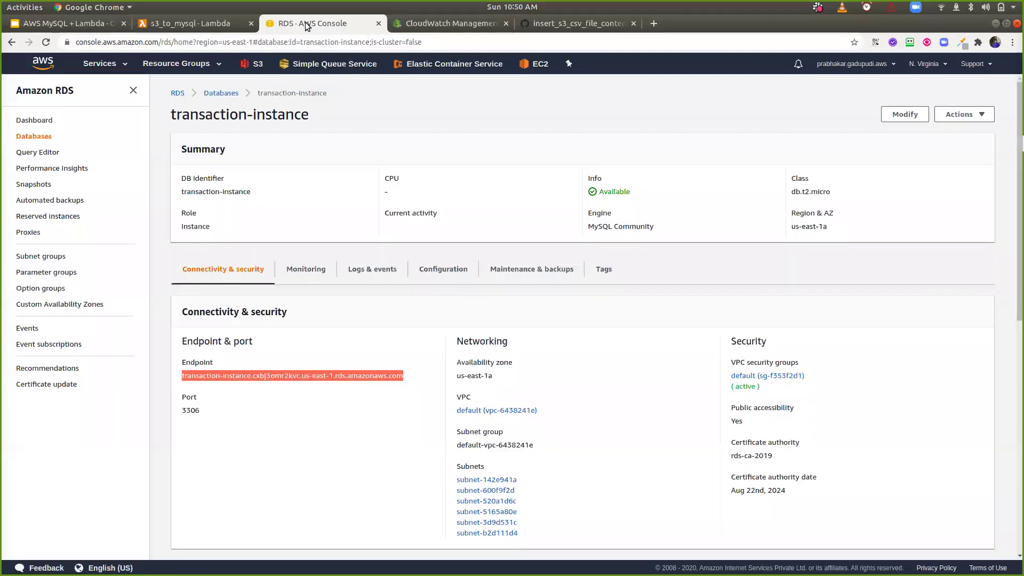
click(408, 24)
double_click(341, 352)
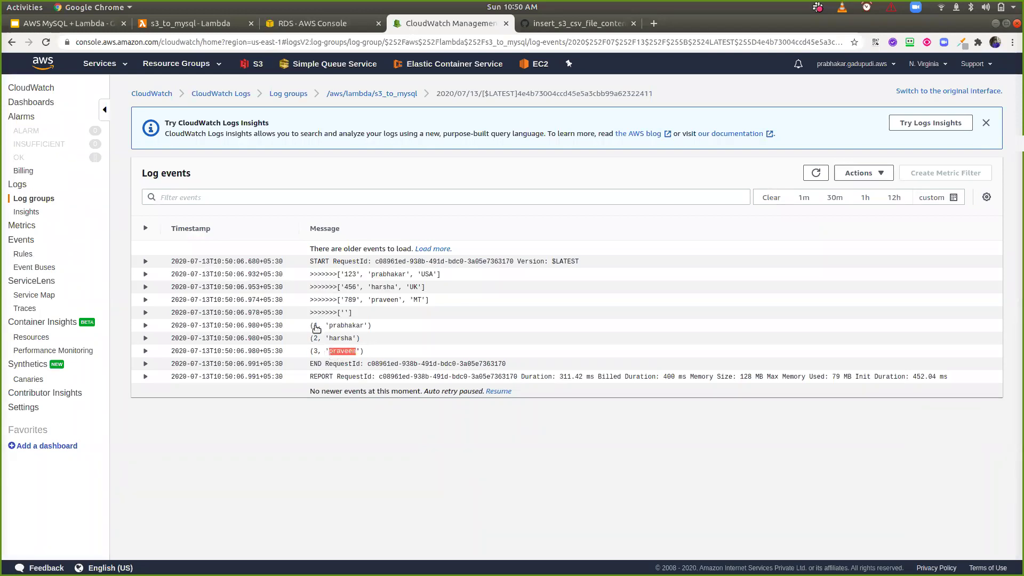
Step: Point out the id and Name columns in the table definition, then show the Thank you slide
click(212, 26)
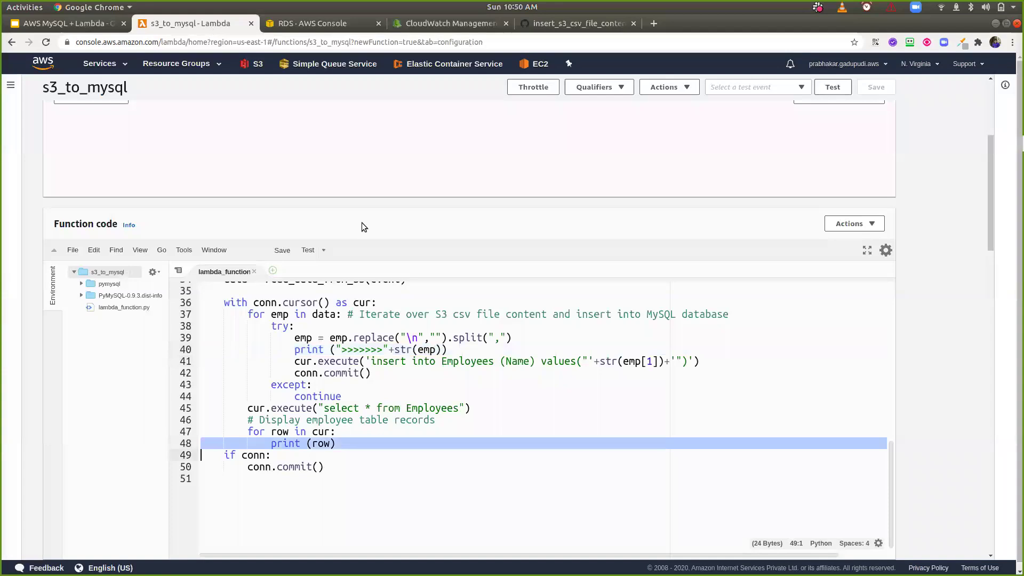
scroll(437, 379, up, 5)
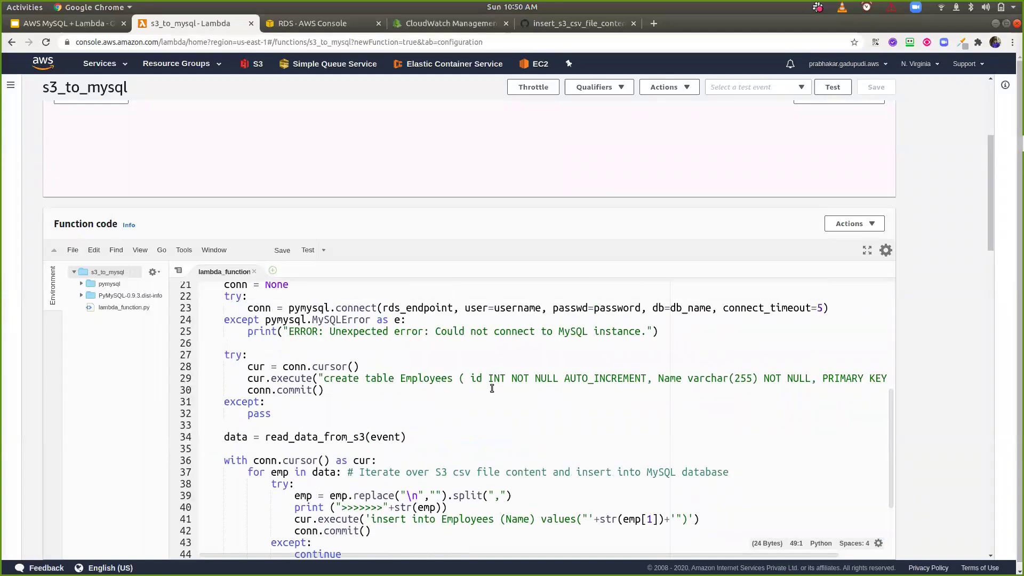
double_click(478, 379)
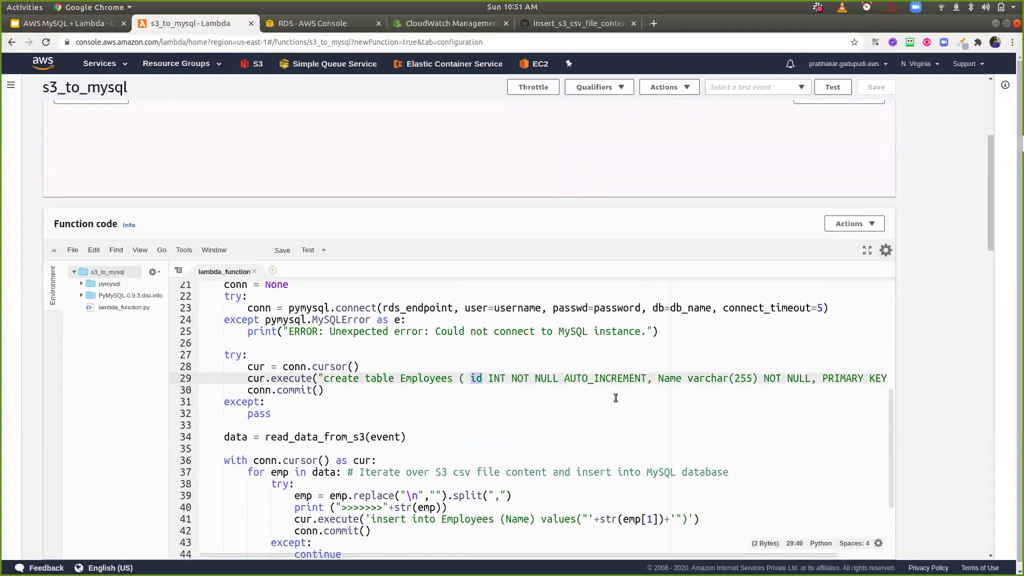
double_click(669, 378)
scroll(748, 364, down, 5)
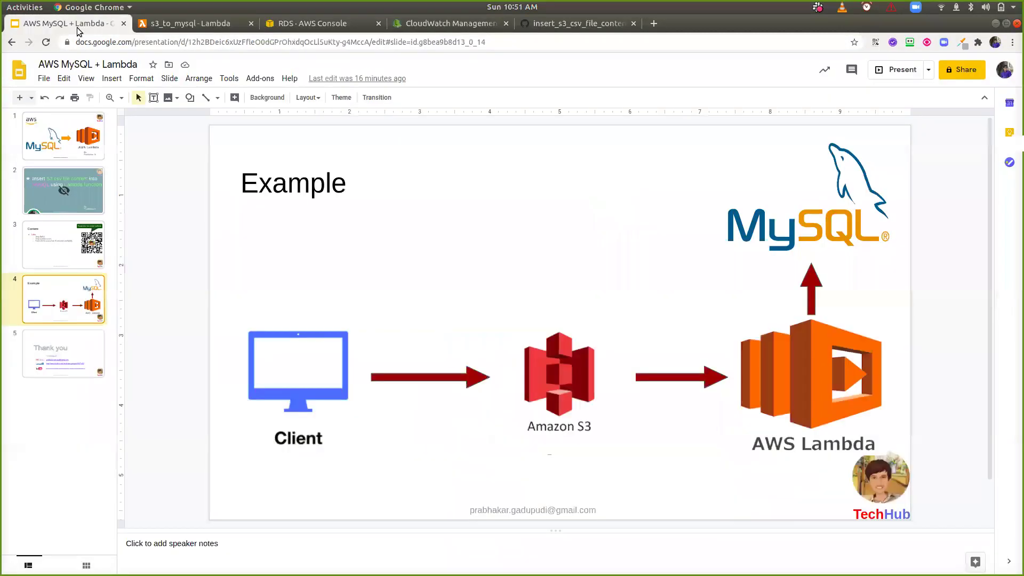
click(77, 28)
click(60, 350)
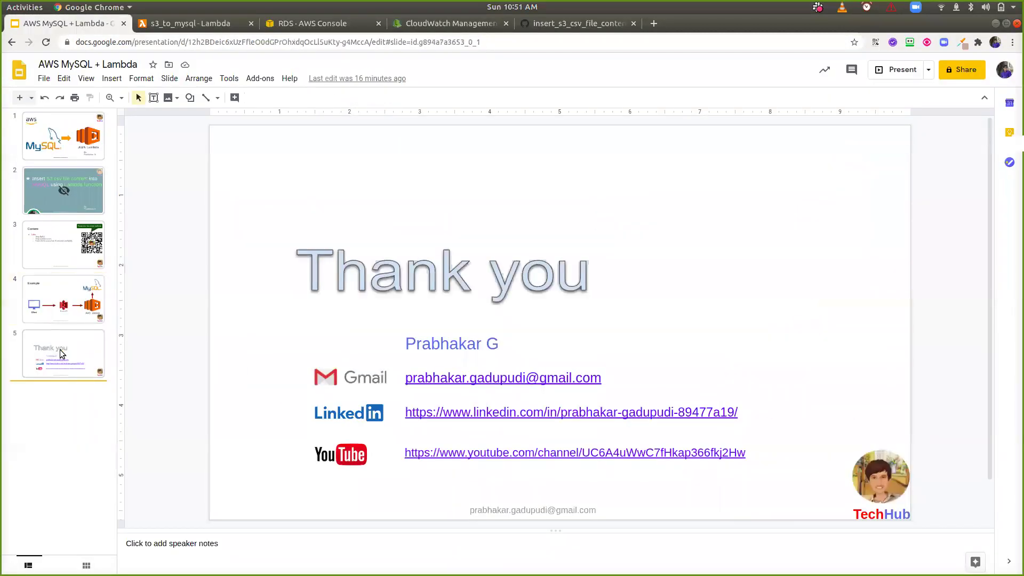